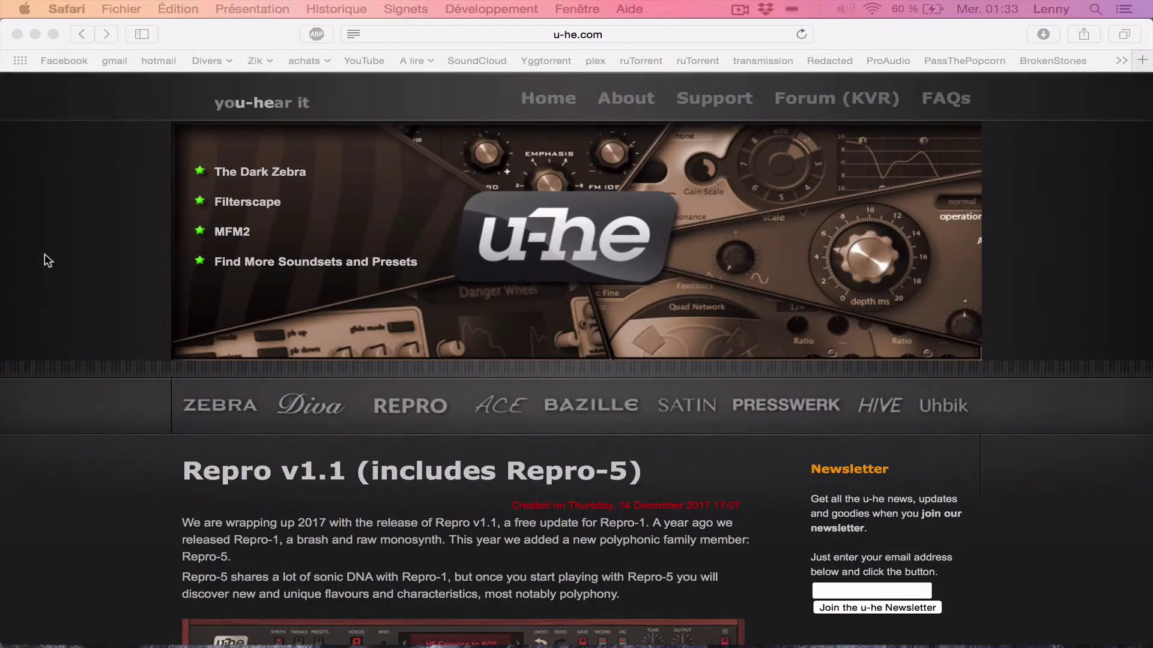
# Open the TyrellN6 product page from the More Plug-Ins list on the u-he home page
pyautogui.click(634, 28)
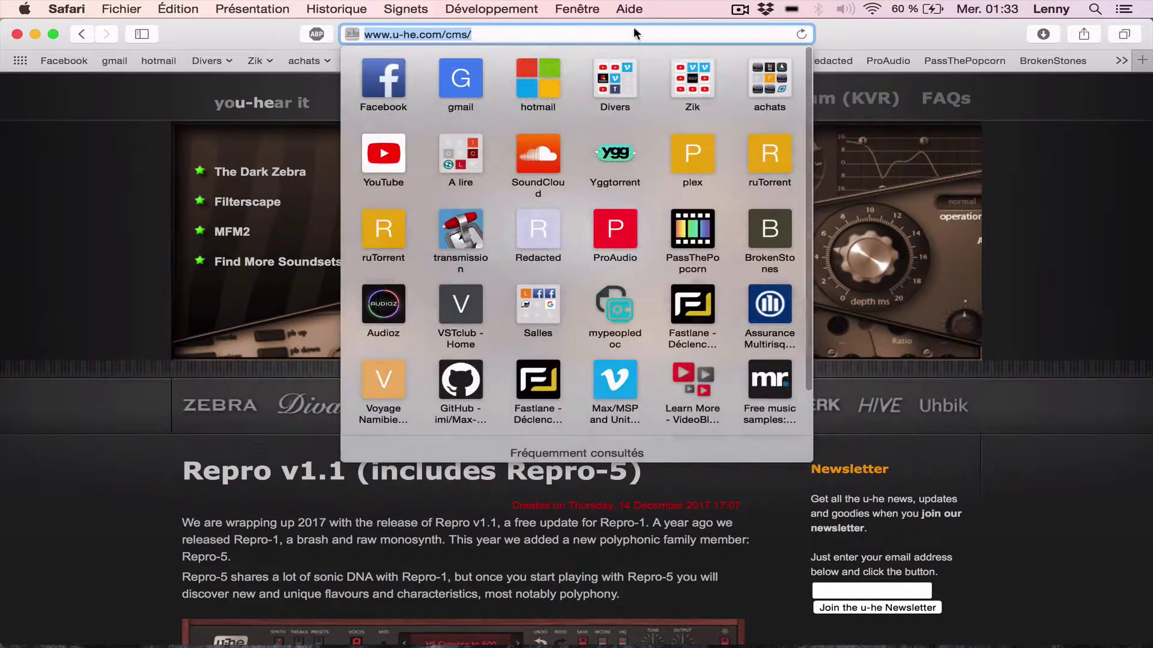
pyautogui.click(154, 189)
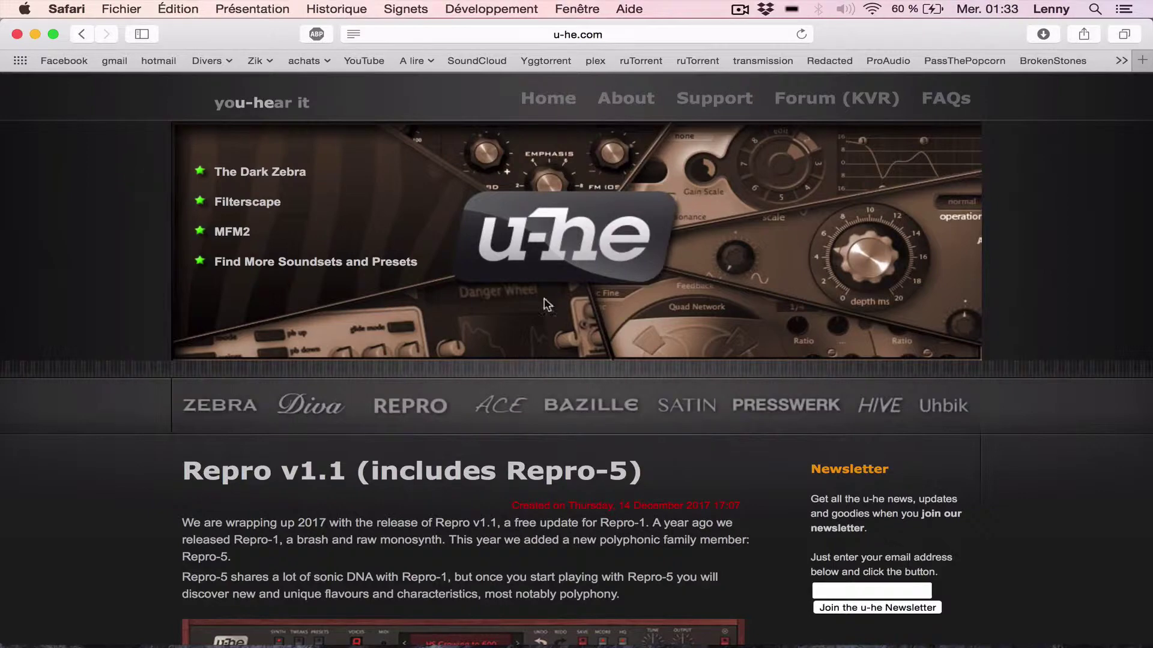
pyautogui.scroll(-8, 934, 474)
pyautogui.scroll(-5, 934, 477)
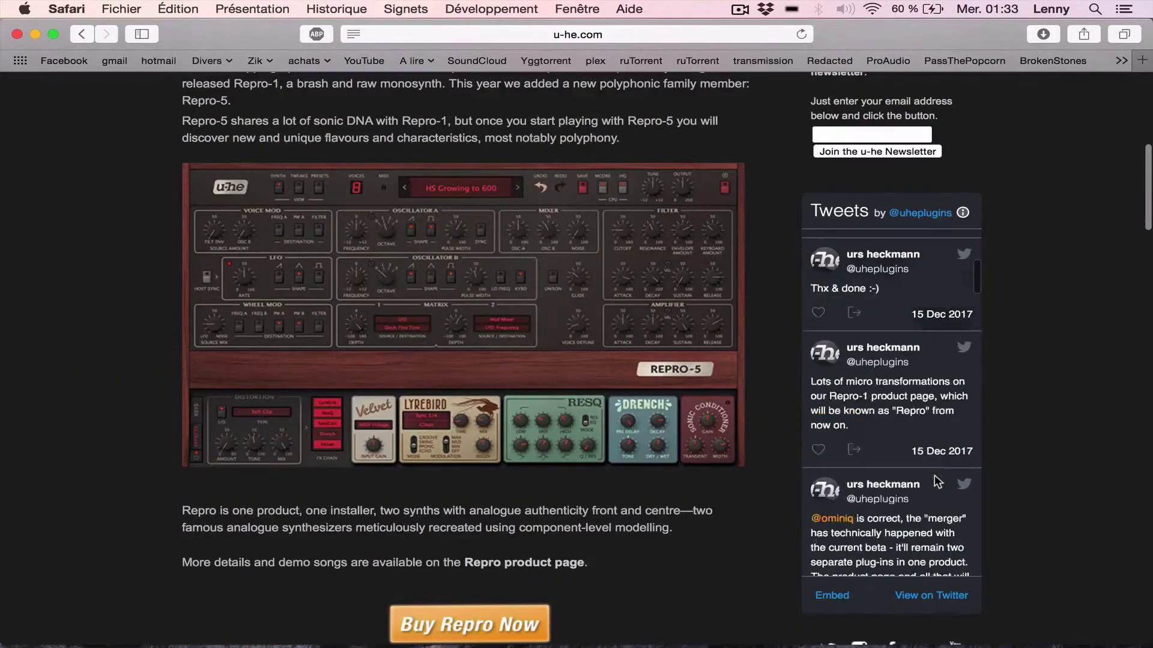
pyautogui.scroll(-8, 1058, 521)
pyautogui.scroll(-1, 1057, 521)
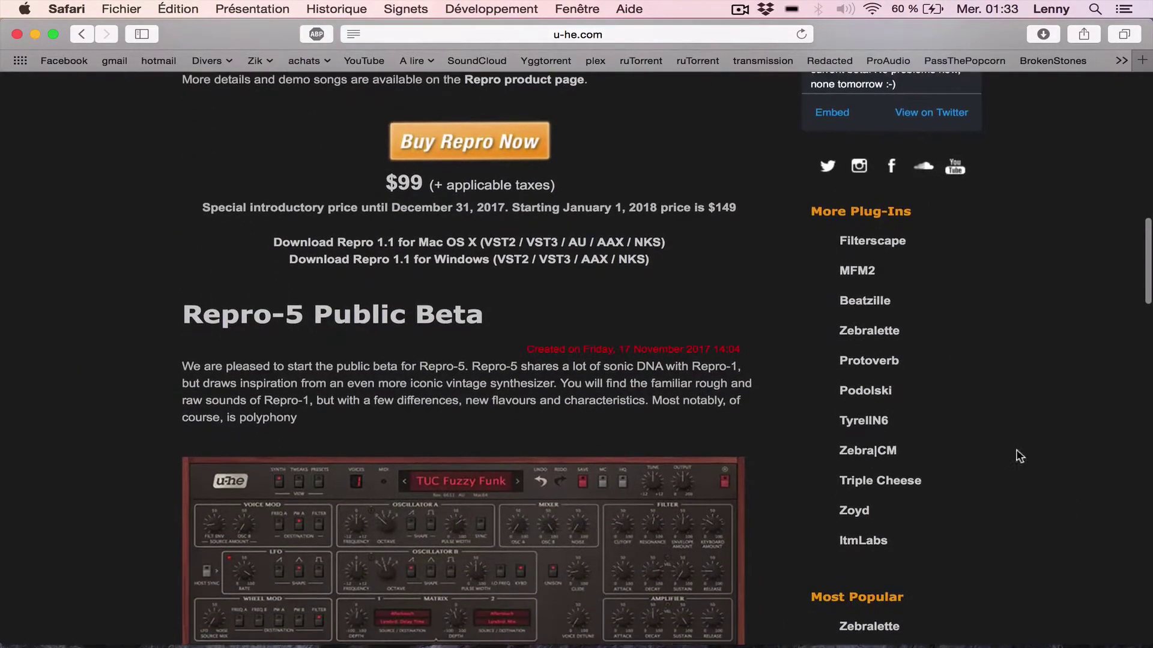
pyautogui.click(880, 421)
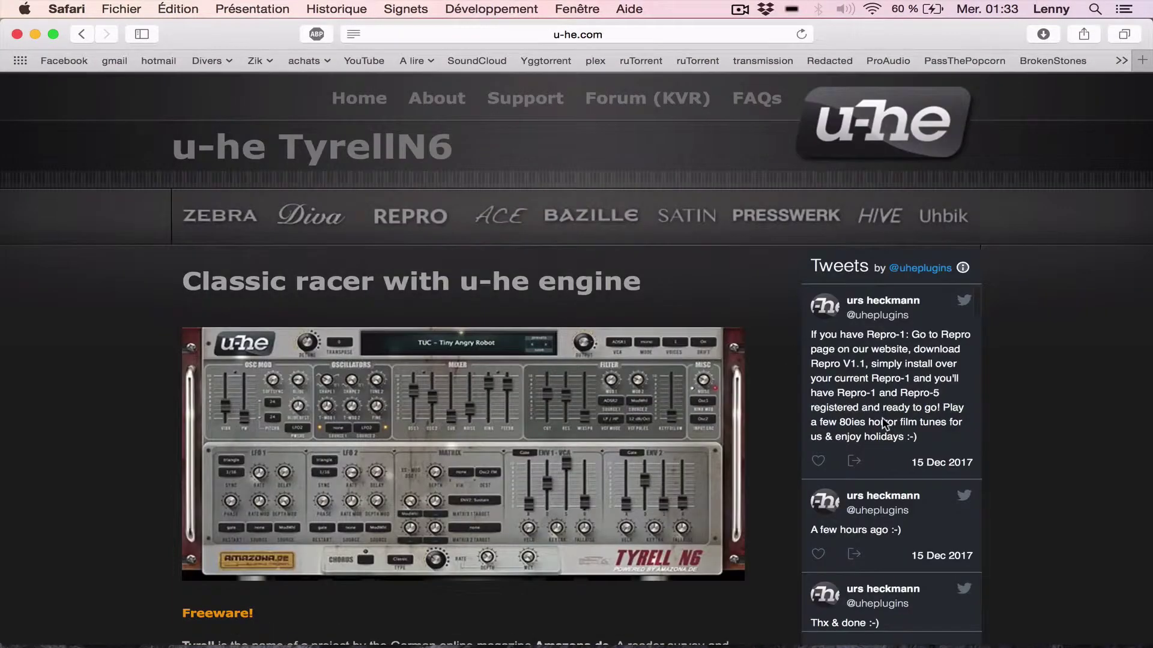
# Follow the Amazona TyrellN6 V3 download link and open the linked report on the newest TYRELL N6 version
pyautogui.scroll(-5, 612, 414)
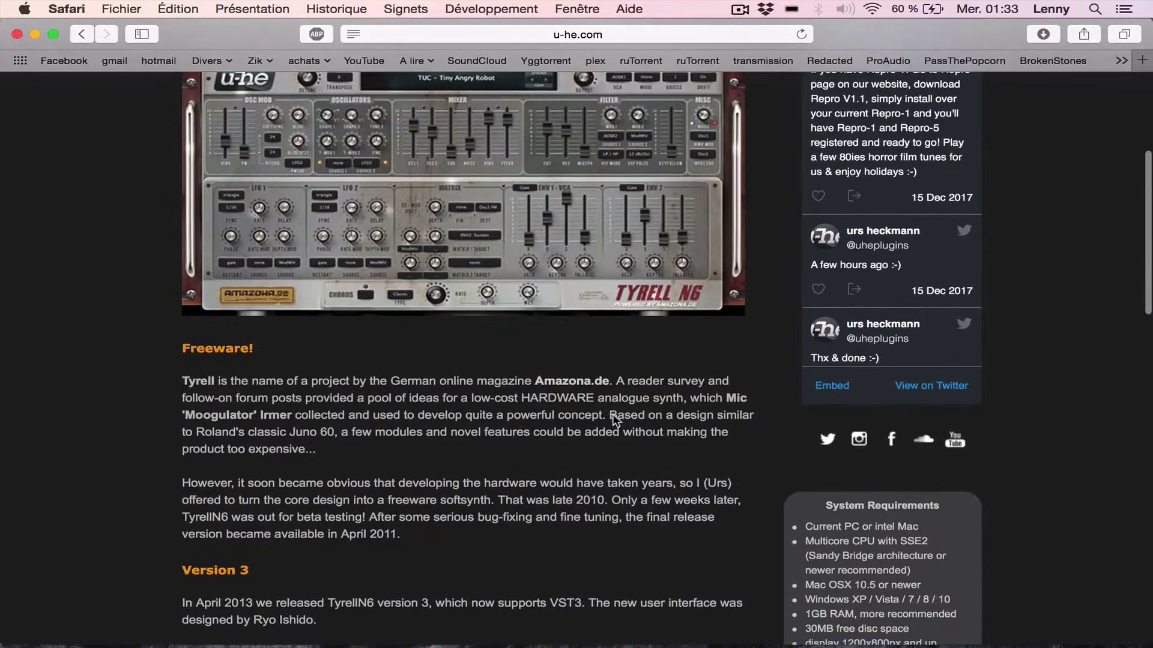
pyautogui.scroll(-3, 613, 413)
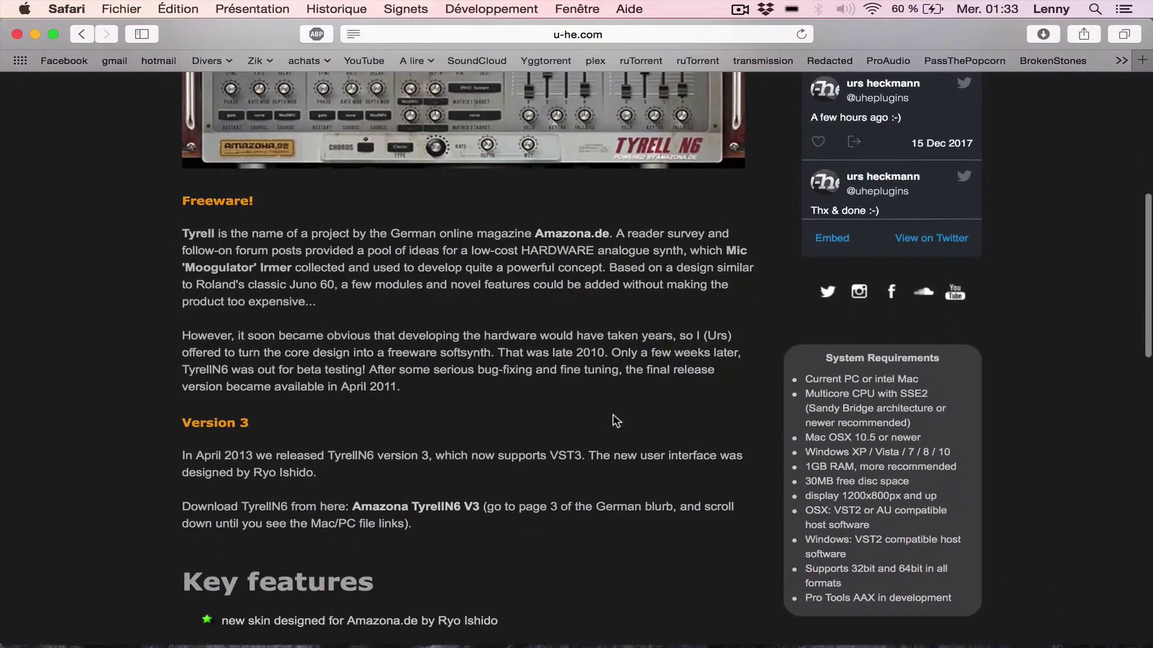
pyautogui.click(463, 508)
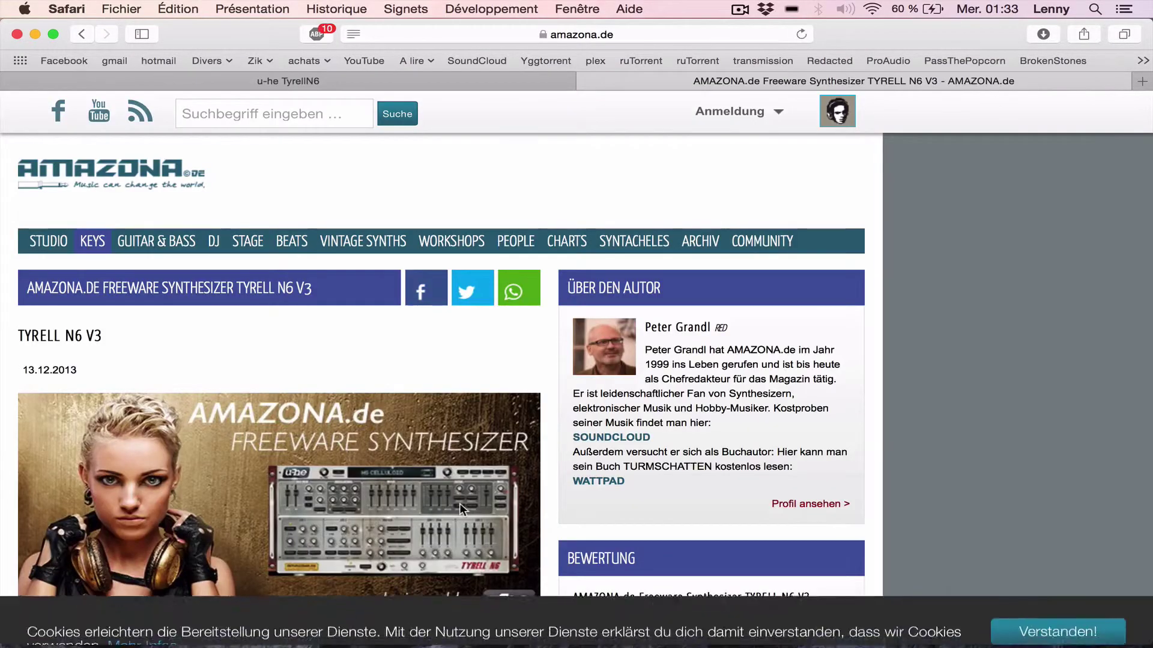
pyautogui.scroll(-5, 317, 324)
pyautogui.scroll(-4, 317, 324)
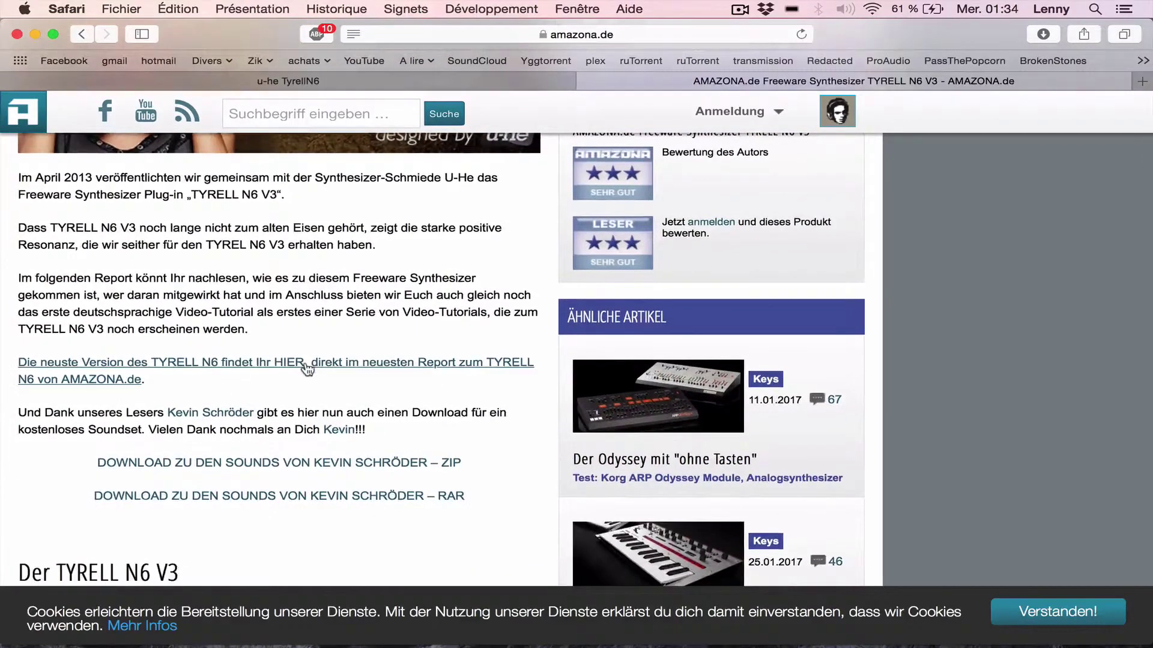
pyautogui.click(304, 363)
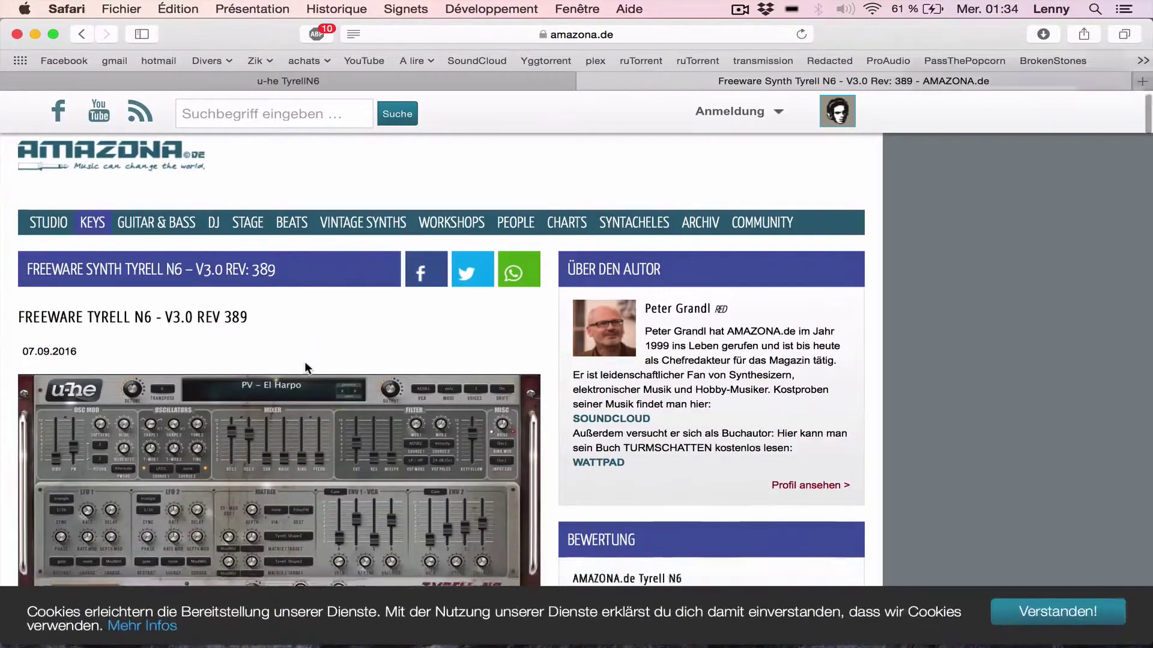
# Download the Mac version of Tyrell N6 V3.0 Rev 389 and minimize the browser window
pyautogui.scroll(-6, 305, 361)
pyautogui.scroll(-10, 306, 367)
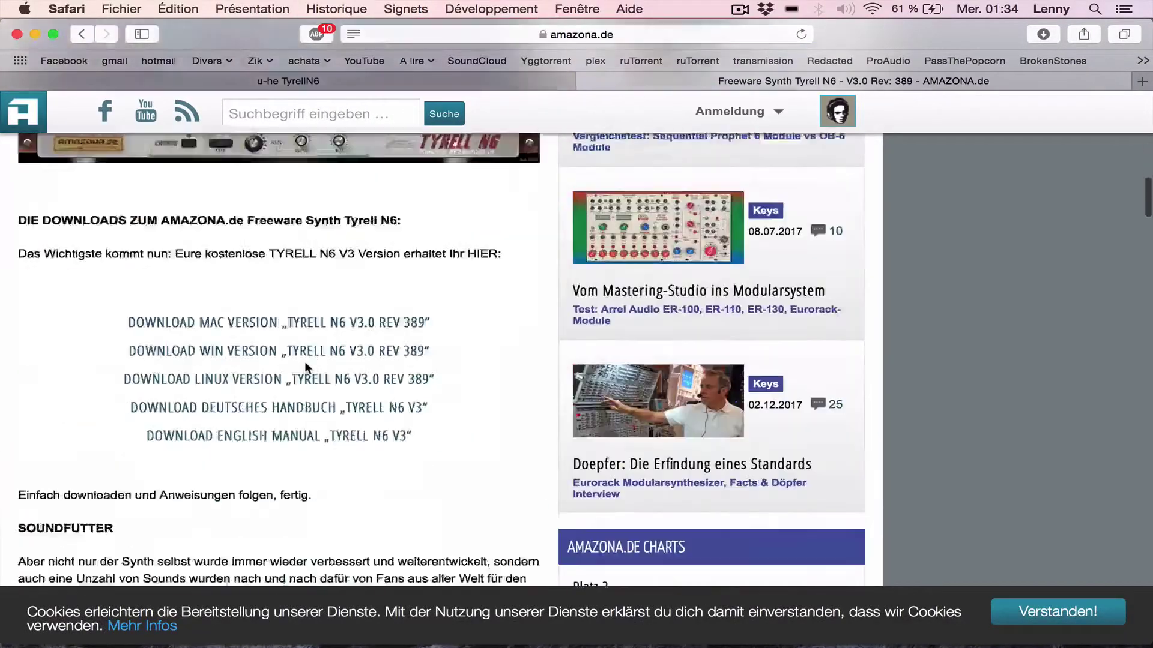
pyautogui.scroll(1, 307, 363)
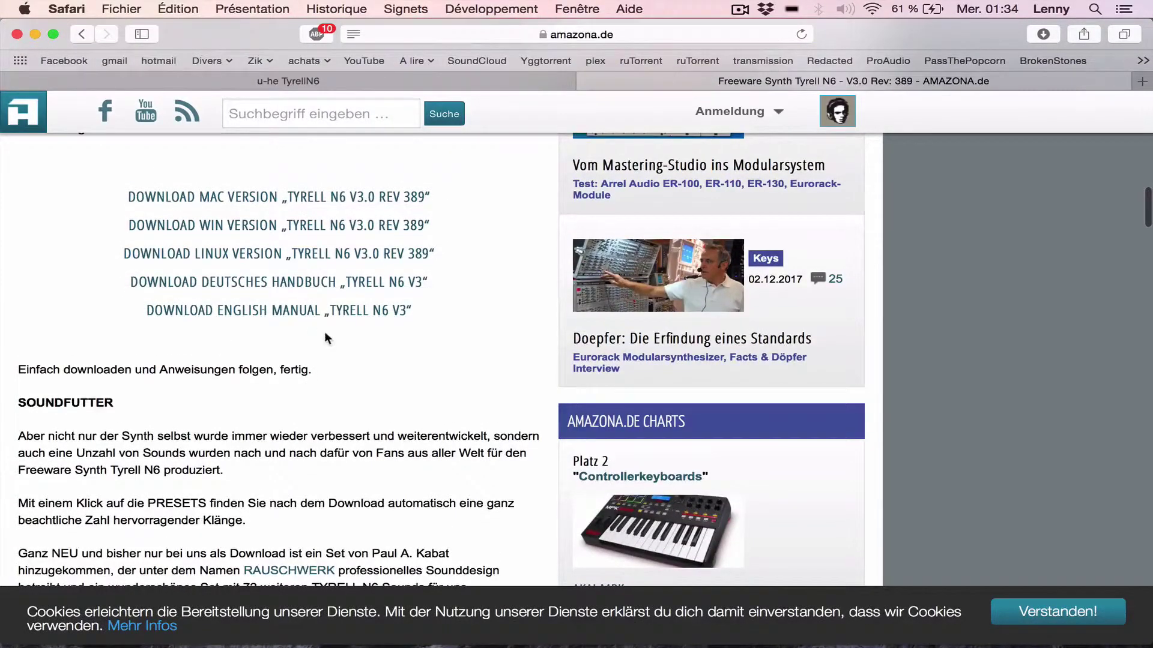
pyautogui.click(303, 204)
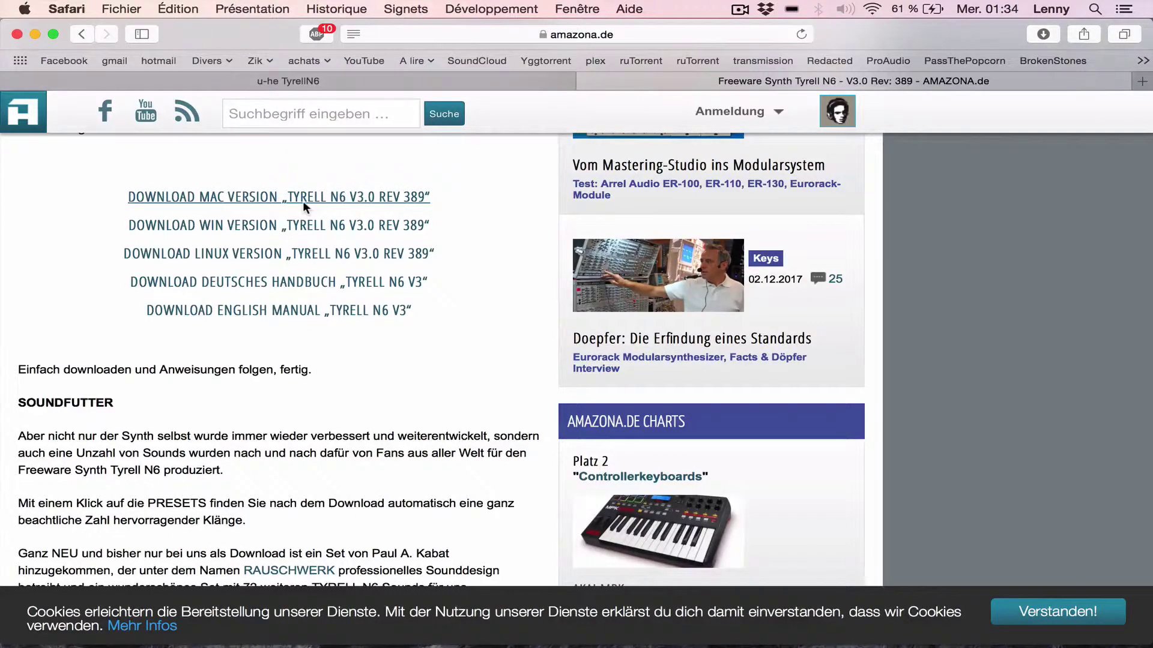
pyautogui.click(35, 35)
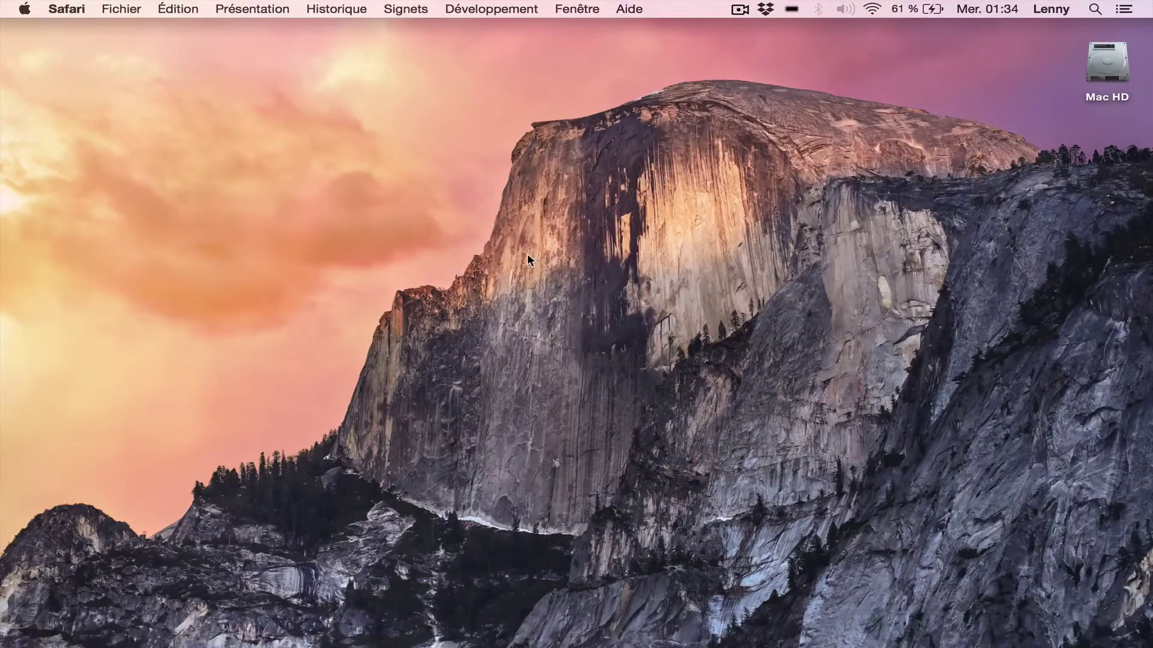
# Open the TyrellN6_V303_Mac folder on the desktop and launch TyrellN6 3.0.3898 Installer.pkg
pyautogui.click(528, 259)
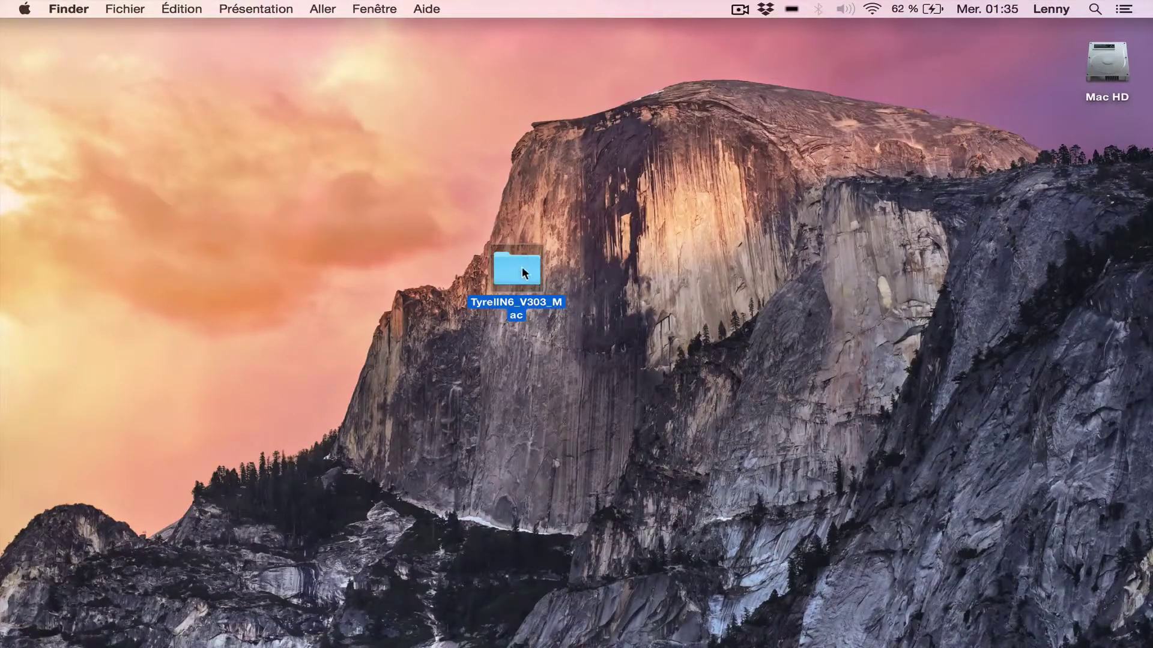
pyautogui.doubleClick(521, 267)
pyautogui.click(468, 221)
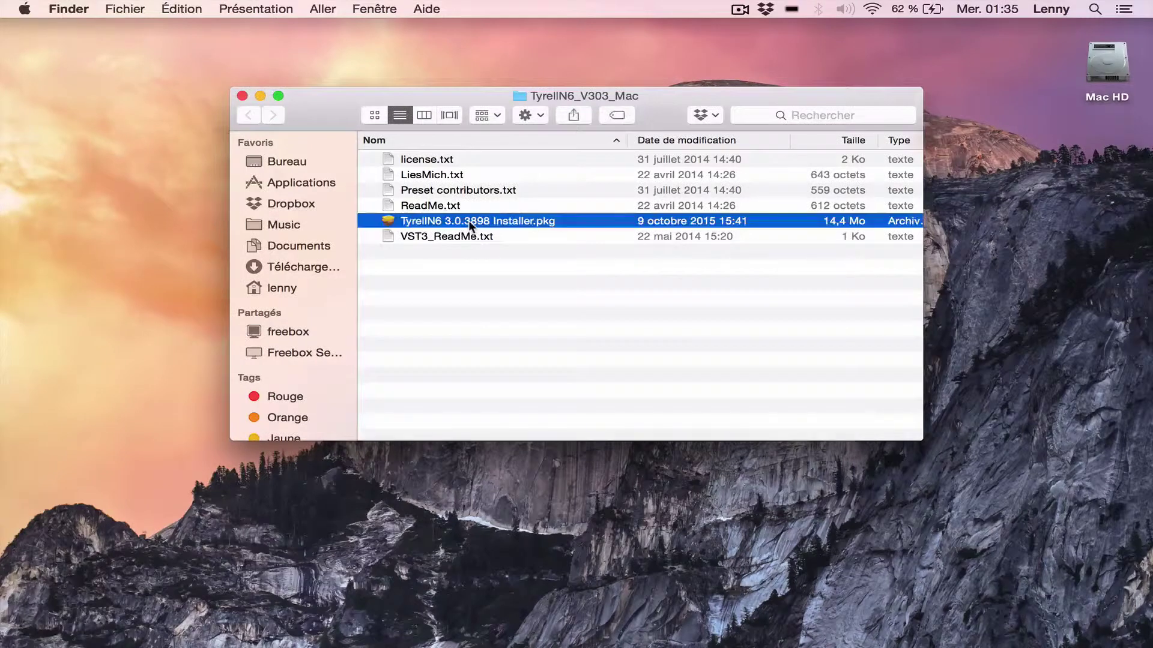
pyautogui.doubleClick(468, 221)
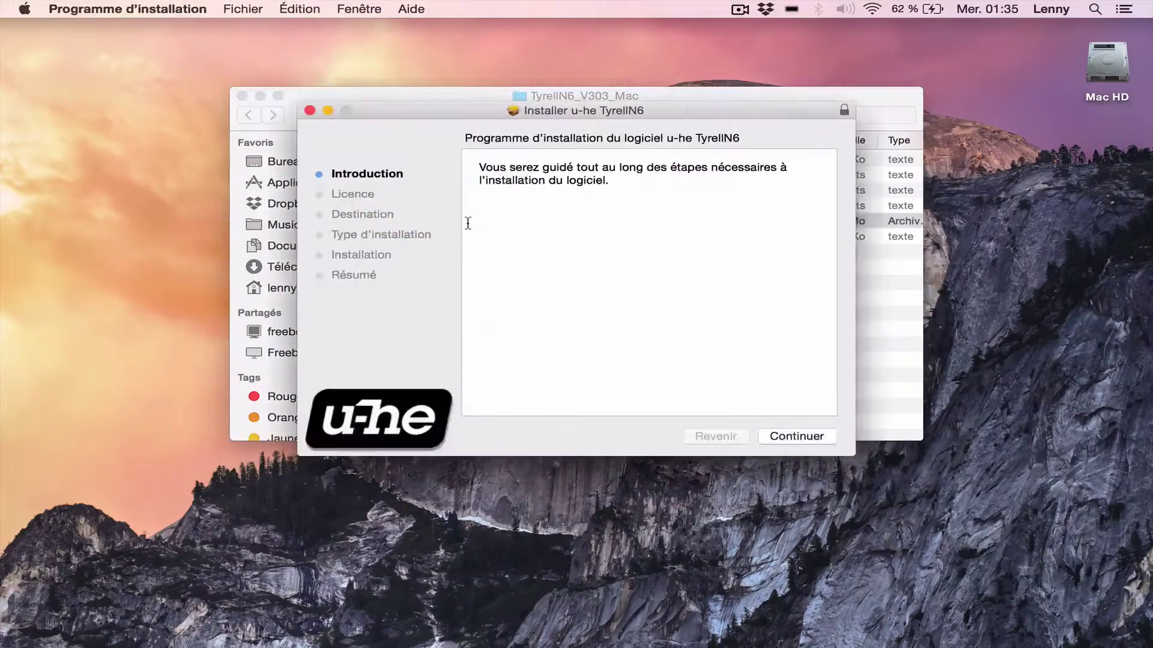
# Proceed through the TyrellN6 installer, accepting the licence agreement, and close the installer's folder window
pyautogui.click(809, 443)
pyautogui.click(811, 437)
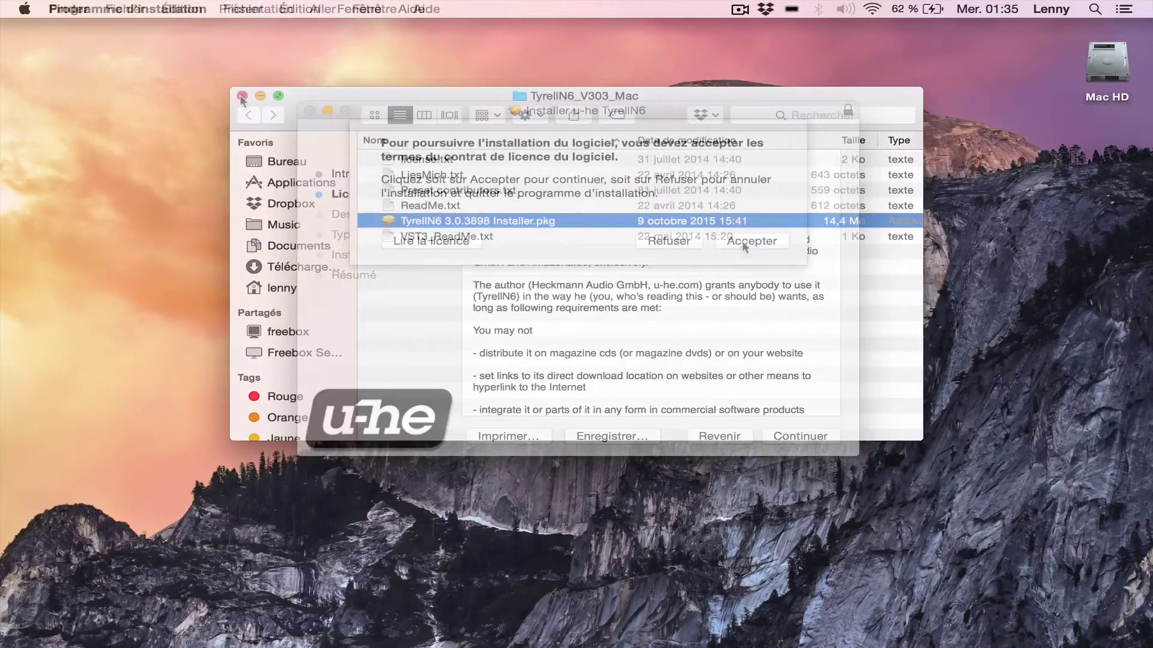
pyautogui.click(240, 95)
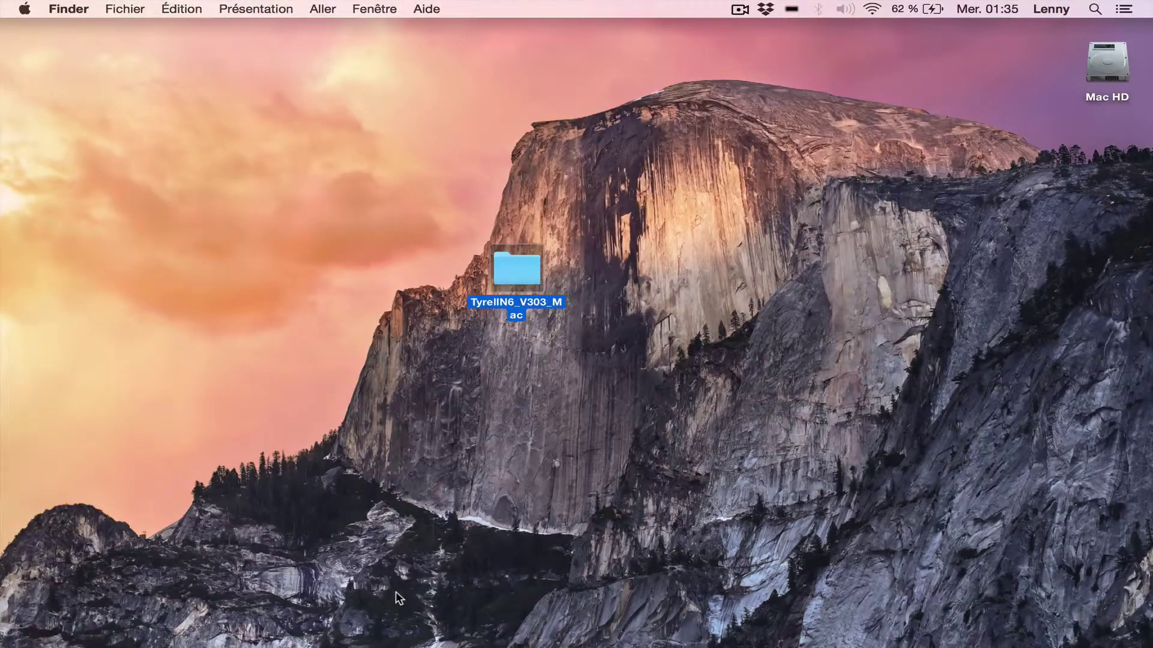
# Switch to Ableton Live and load the u-he TyrellN6 VST plug-in on the 1 MIDI track, moving its window up
pyautogui.moveTo(647, 646)
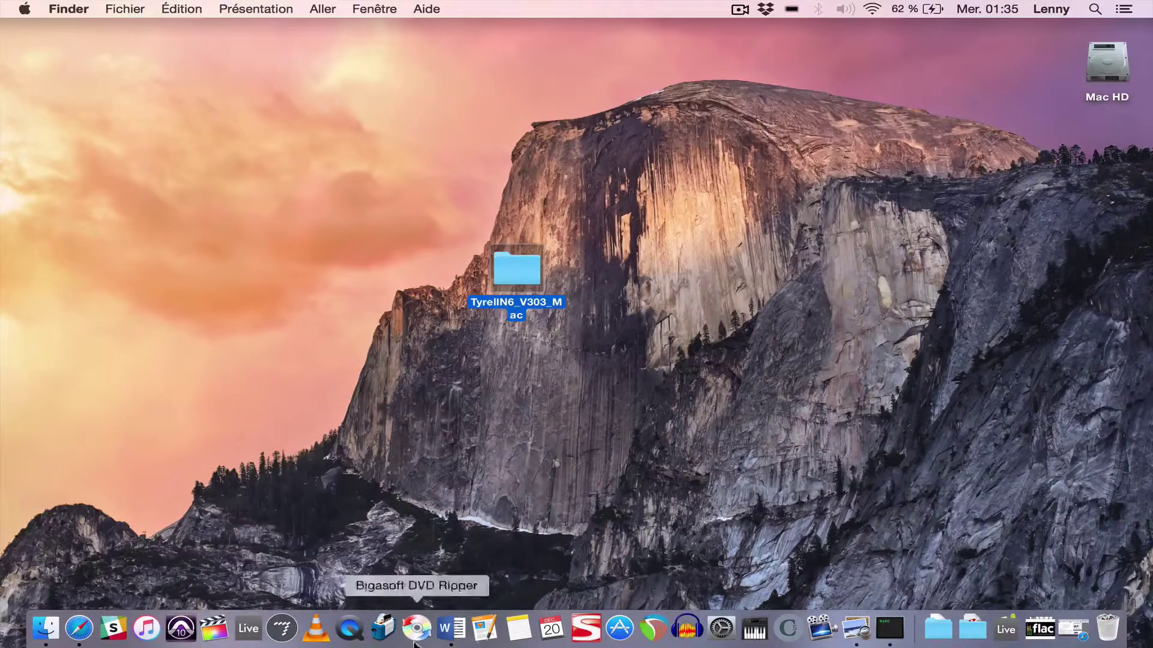
pyautogui.click(248, 631)
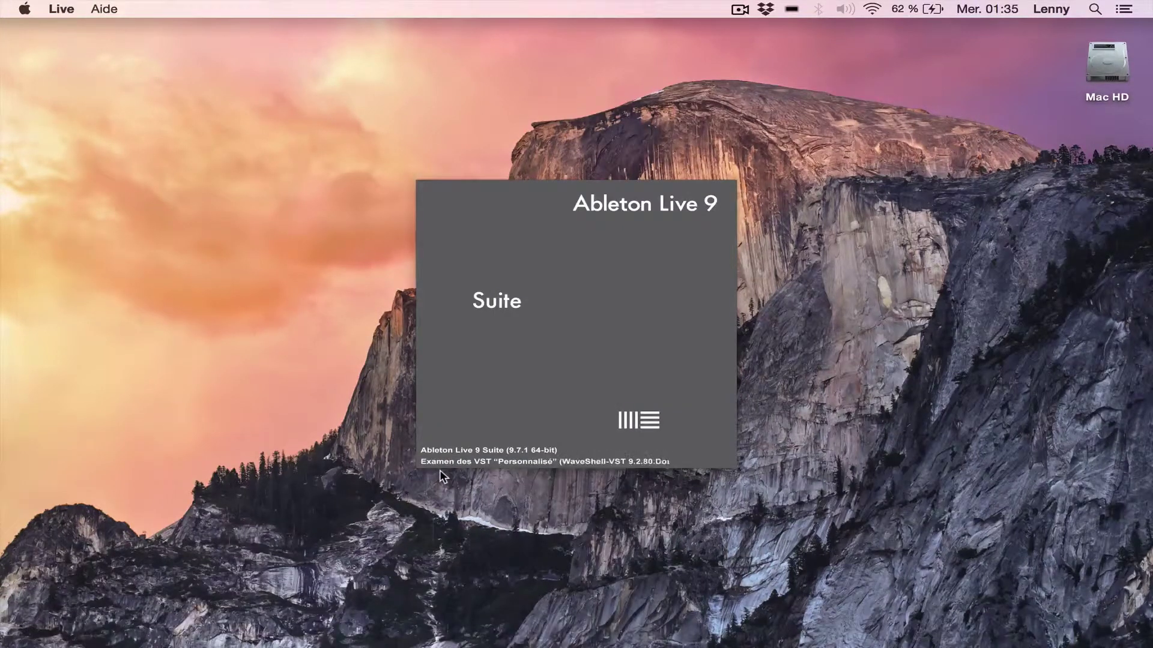
pyautogui.click(90, 198)
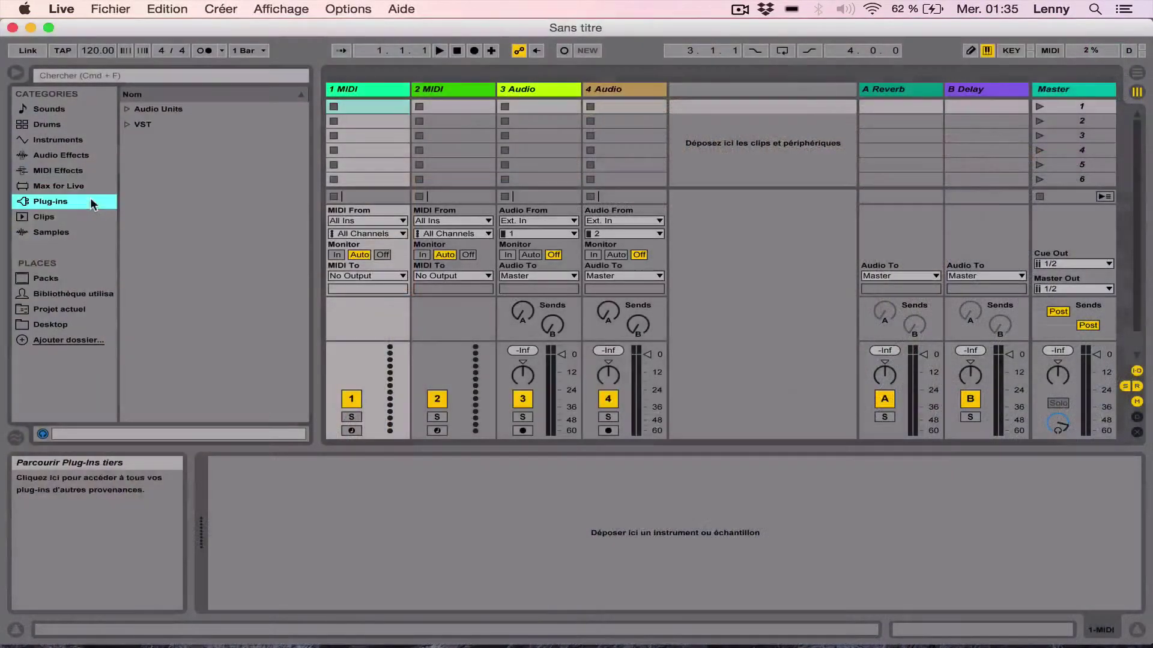
pyautogui.click(127, 125)
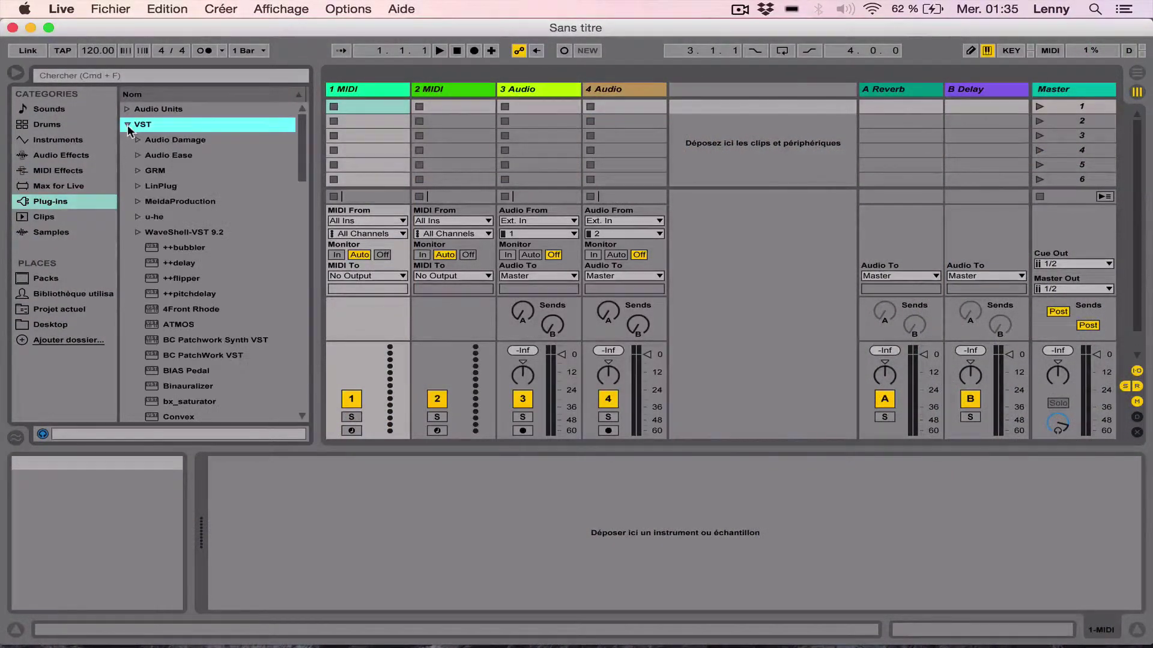
pyautogui.click(138, 218)
pyautogui.doubleClick(173, 233)
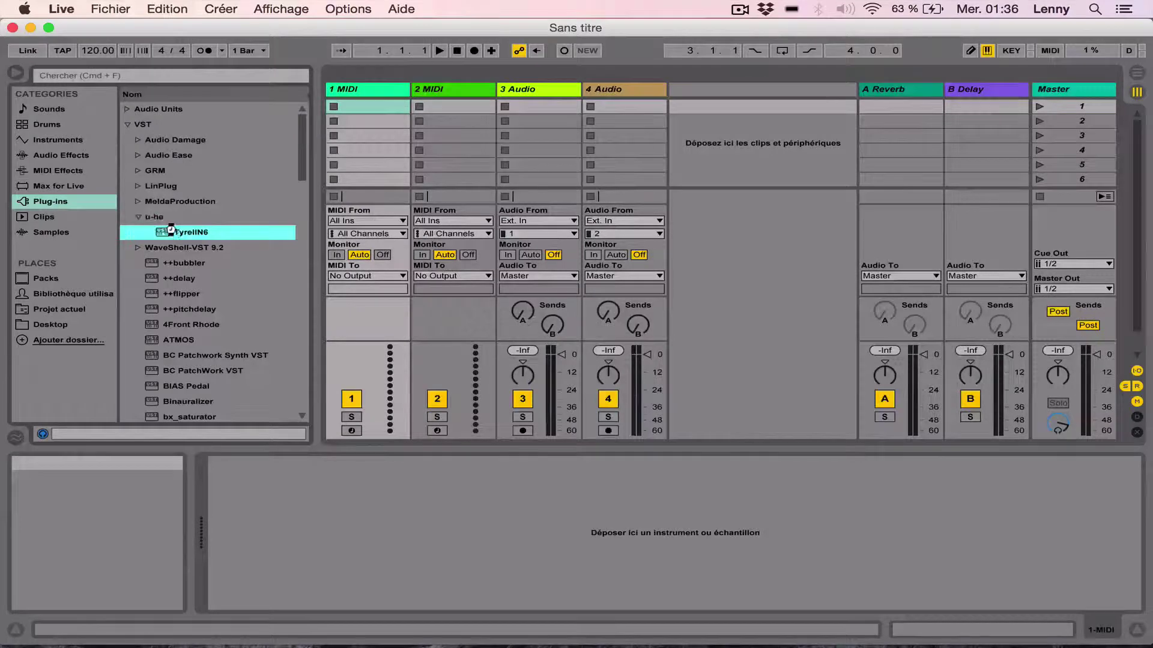
pyautogui.moveTo(230, 68); pyautogui.dragTo(218, 25)
pyautogui.click(390, 447)
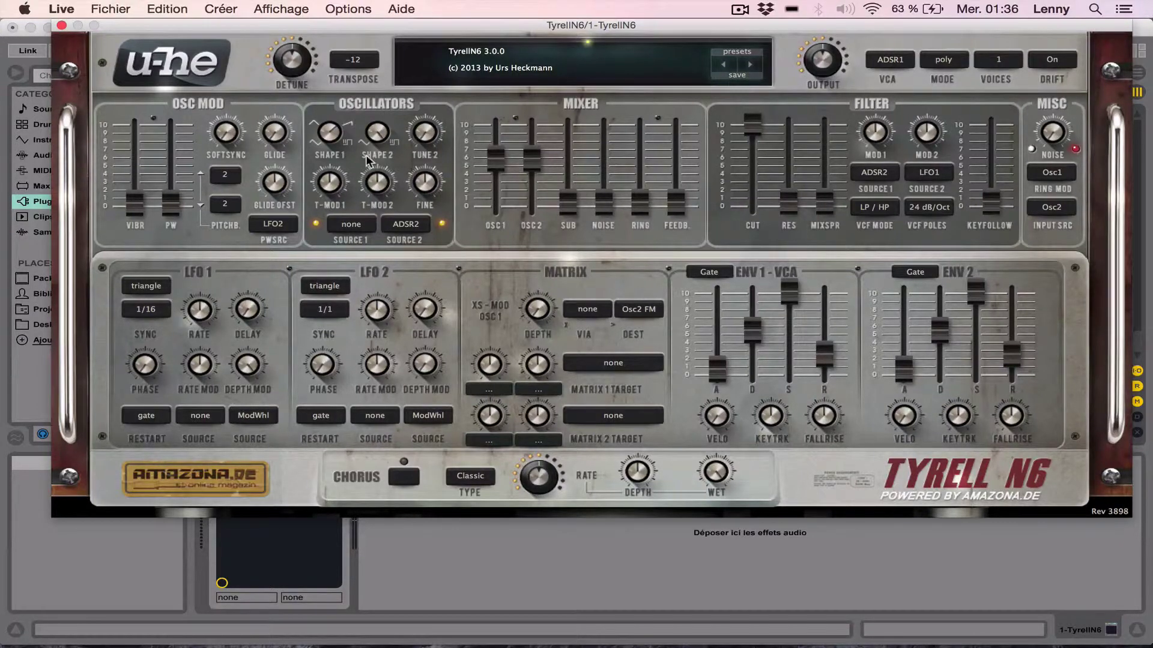
pyautogui.rightClick(330, 134)
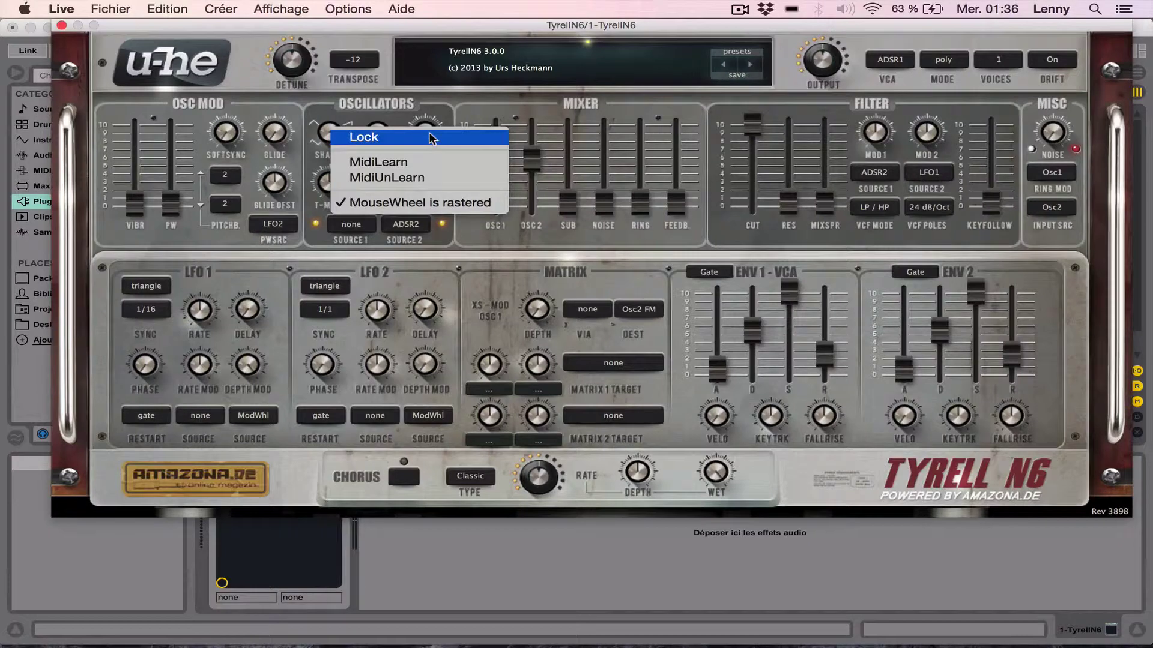
pyautogui.click(441, 101)
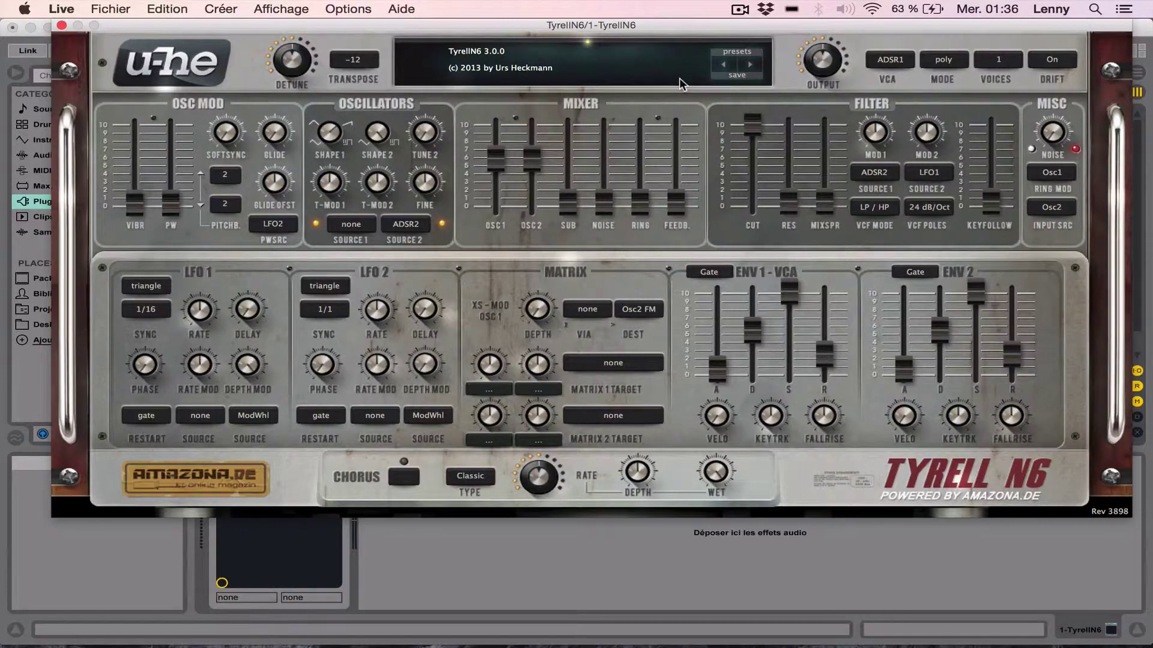
# Step forward through the TyrellN6 presets, past Confused Circuits, to Downlifter-1 NF
pyautogui.click(750, 63)
pyautogui.click(757, 62)
pyautogui.click(758, 62)
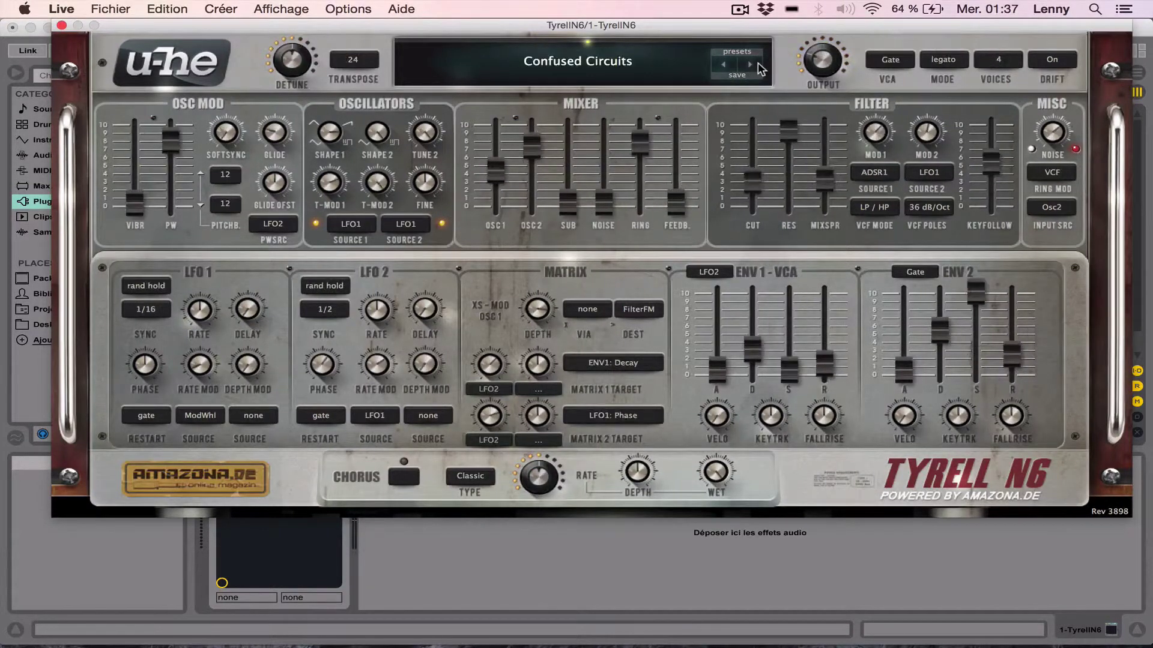
pyautogui.click(758, 62)
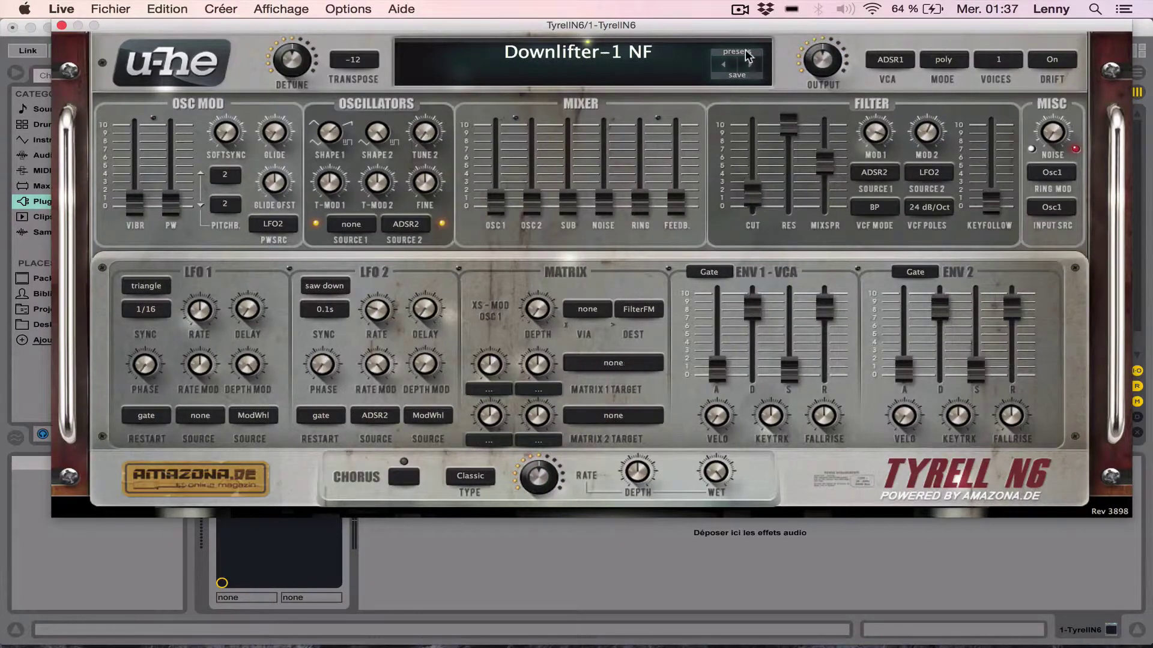
# Open the preset browser and audition HS Chordula, TUC - Chemtrails, TUC - Funk Lead 1 and TUC - Vintage Worm 1
pyautogui.click(747, 54)
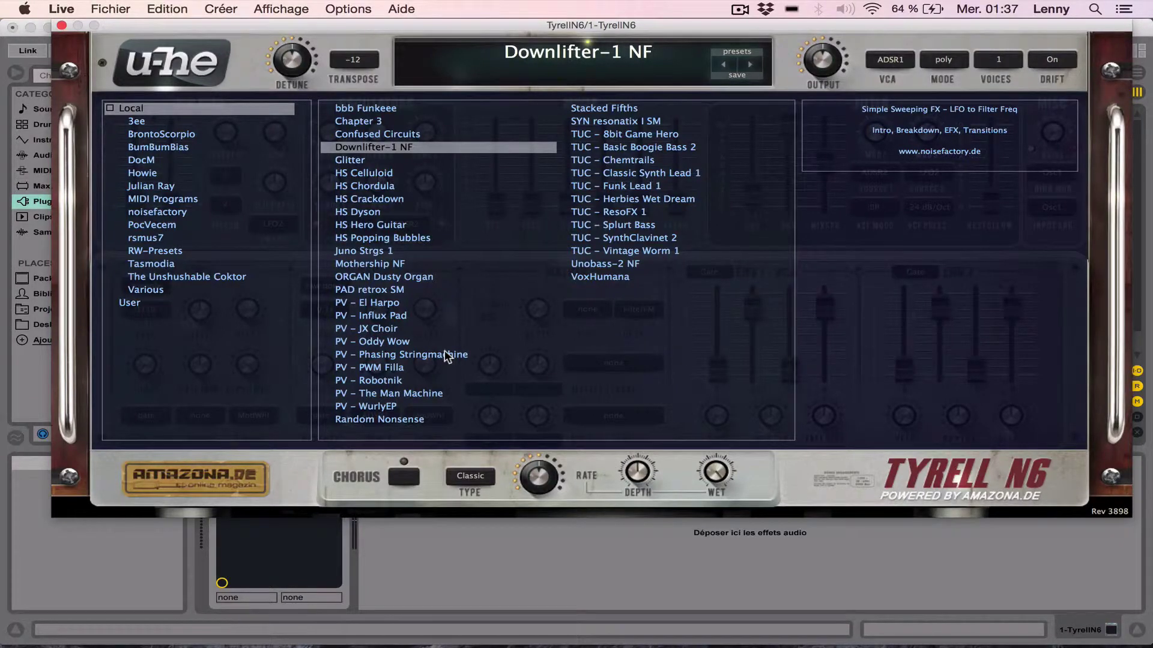
pyautogui.click(392, 187)
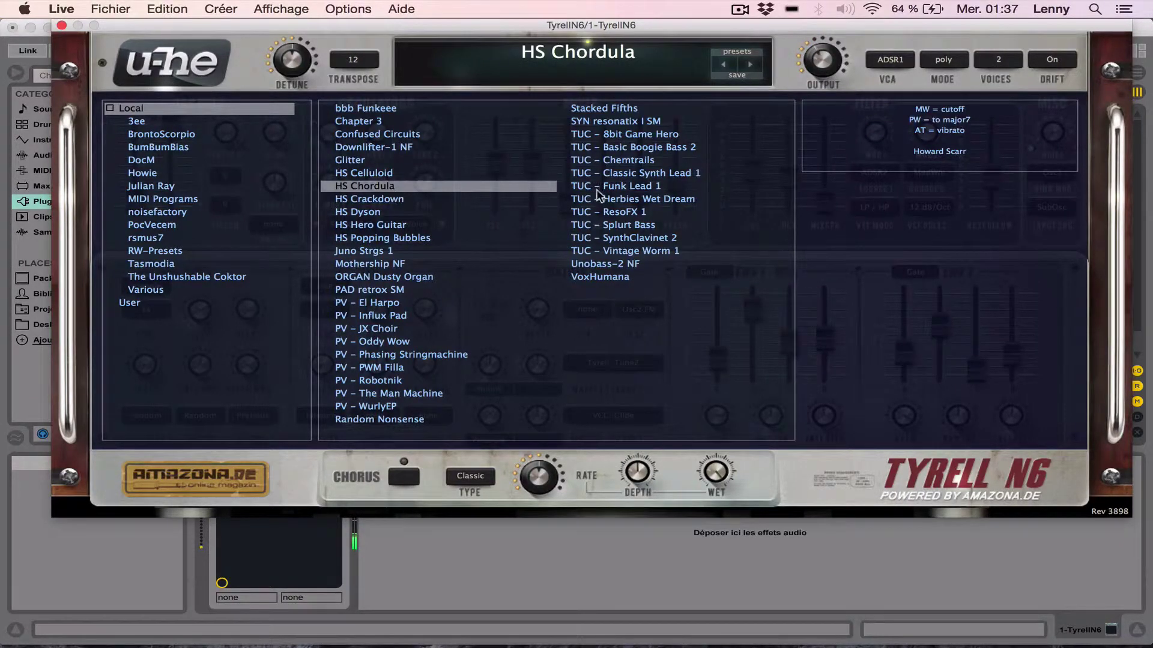
pyautogui.click(626, 160)
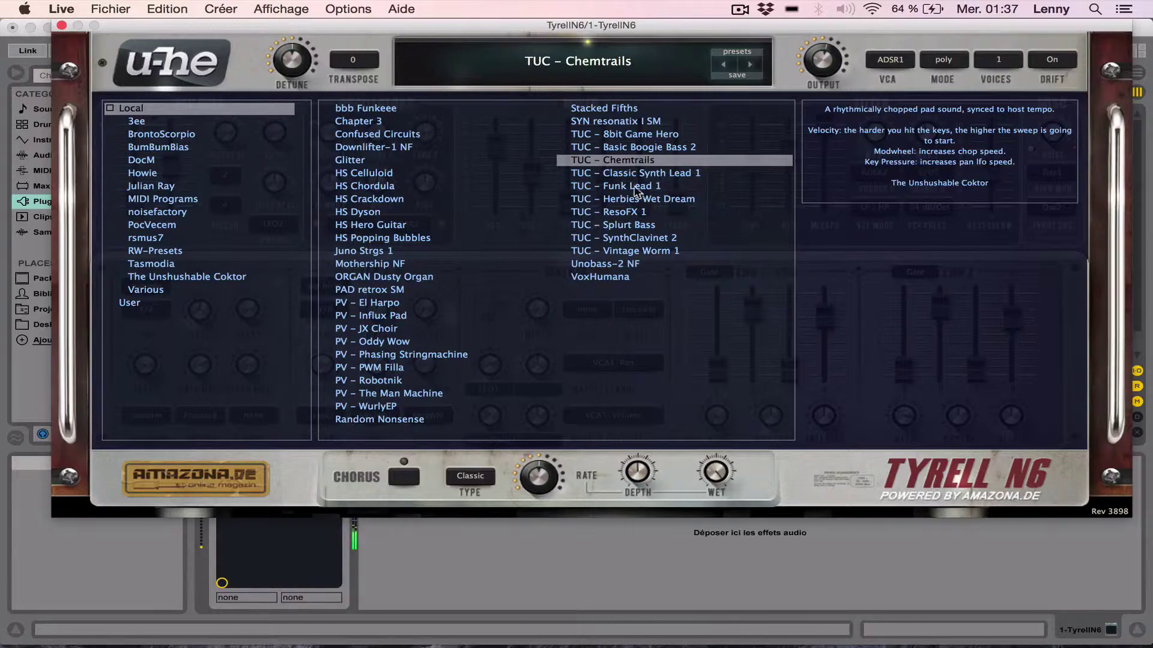
pyautogui.click(637, 187)
pyautogui.moveTo(640, 248); pyautogui.dragTo(641, 251)
# Switch to the sound designer folder just above MIDI Programs and load BASS Thunder Bass, followed by PAD Dreamweather
pyautogui.click(194, 189)
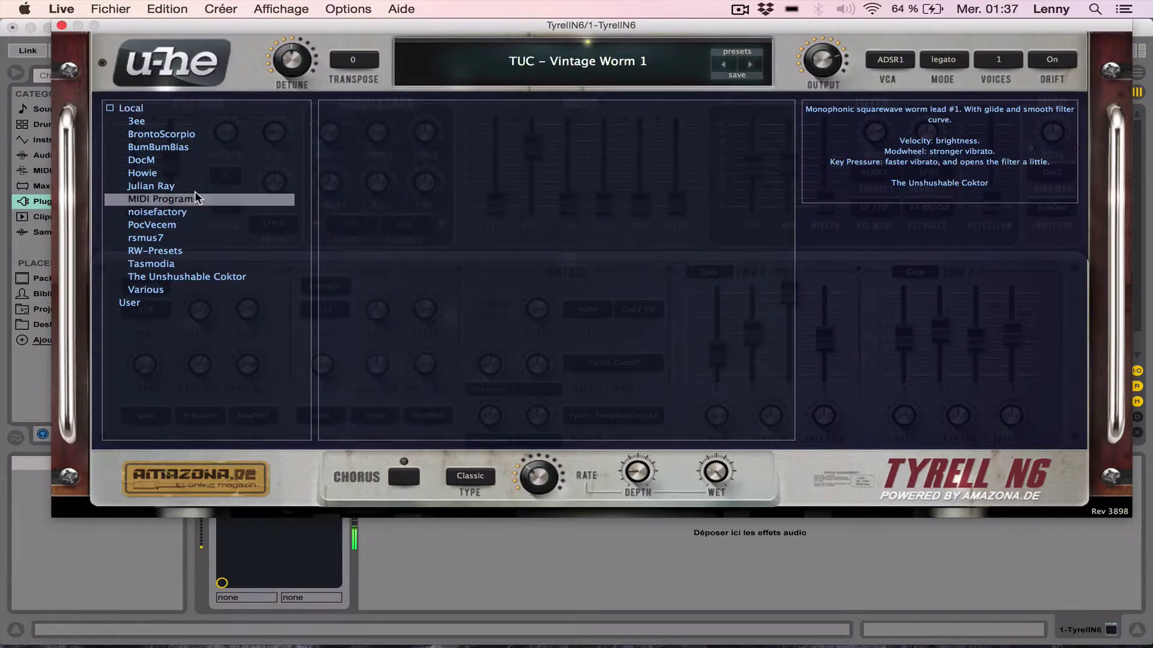
pyautogui.click(377, 200)
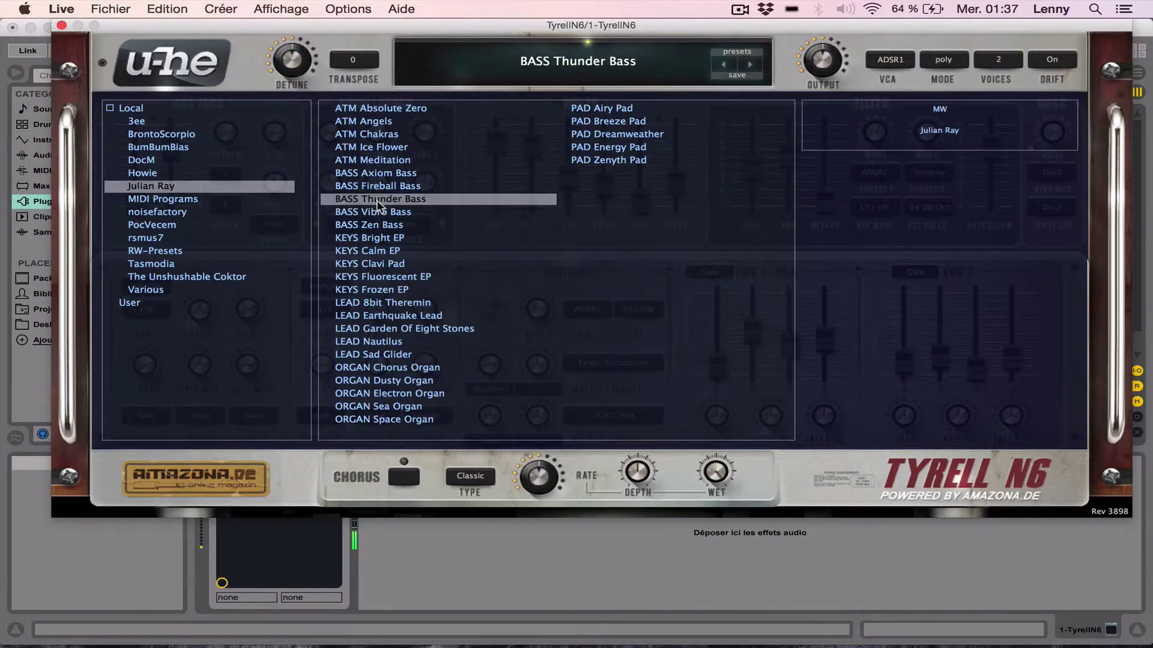
pyautogui.click(593, 133)
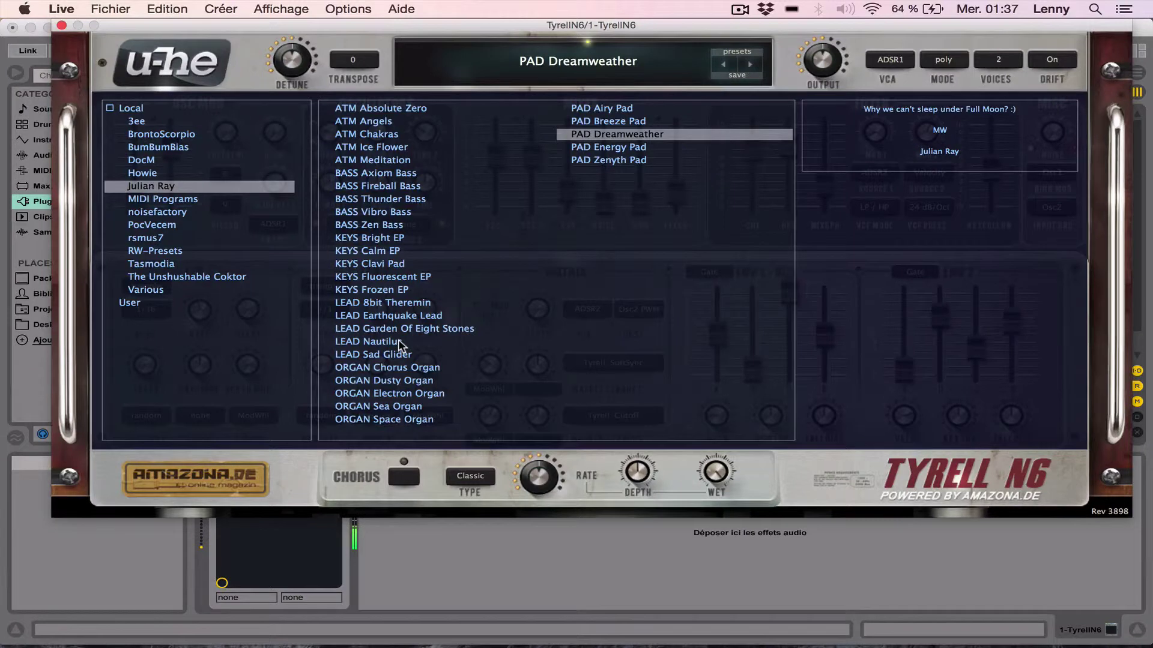
# Audition ORGAN Chorus Organ, followed by RW - The Voice Is The Source, RW - Bass Attack and RW - Monoculture from the RW-Presets folder
pyautogui.click(409, 366)
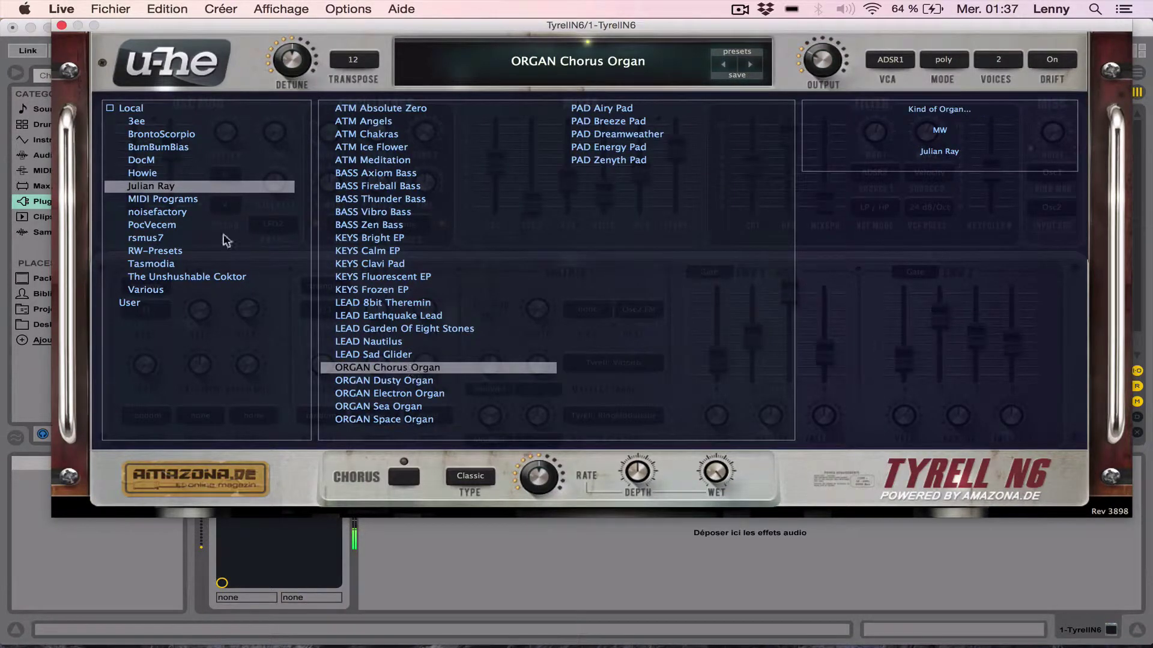
pyautogui.click(211, 251)
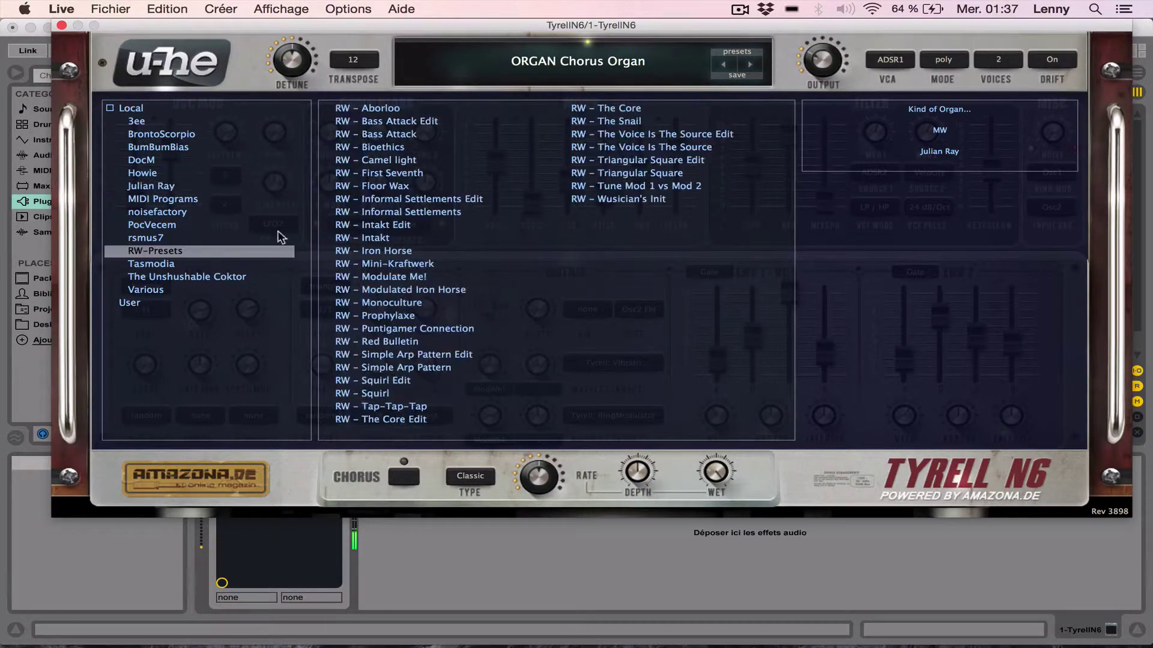
pyautogui.click(633, 147)
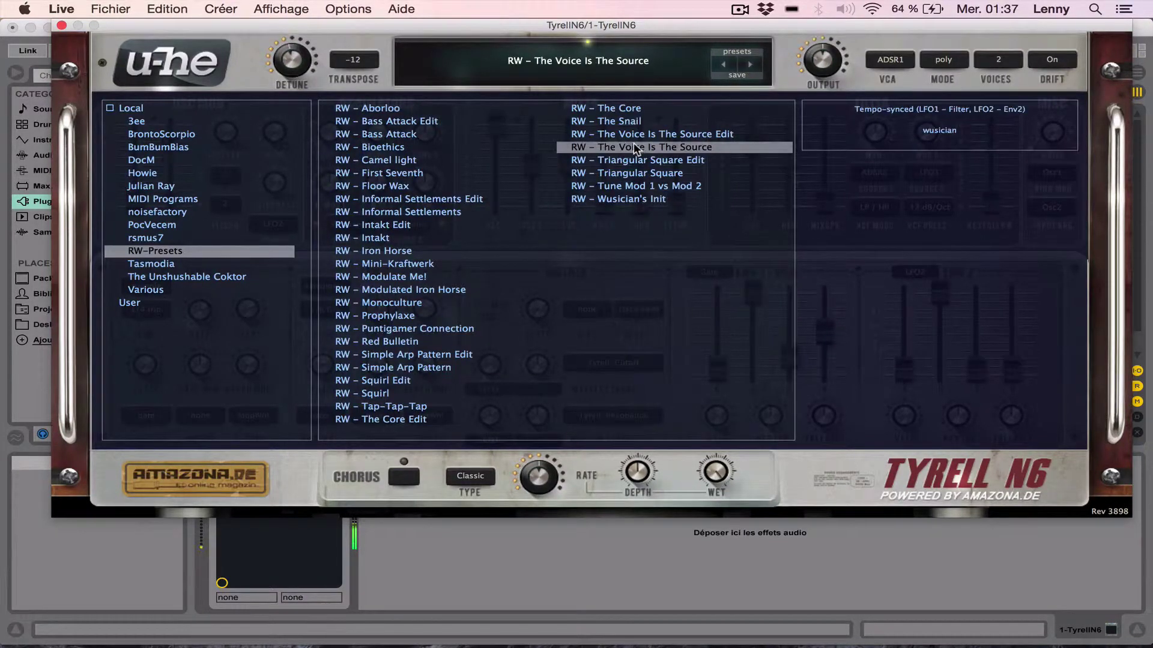
pyautogui.click(410, 135)
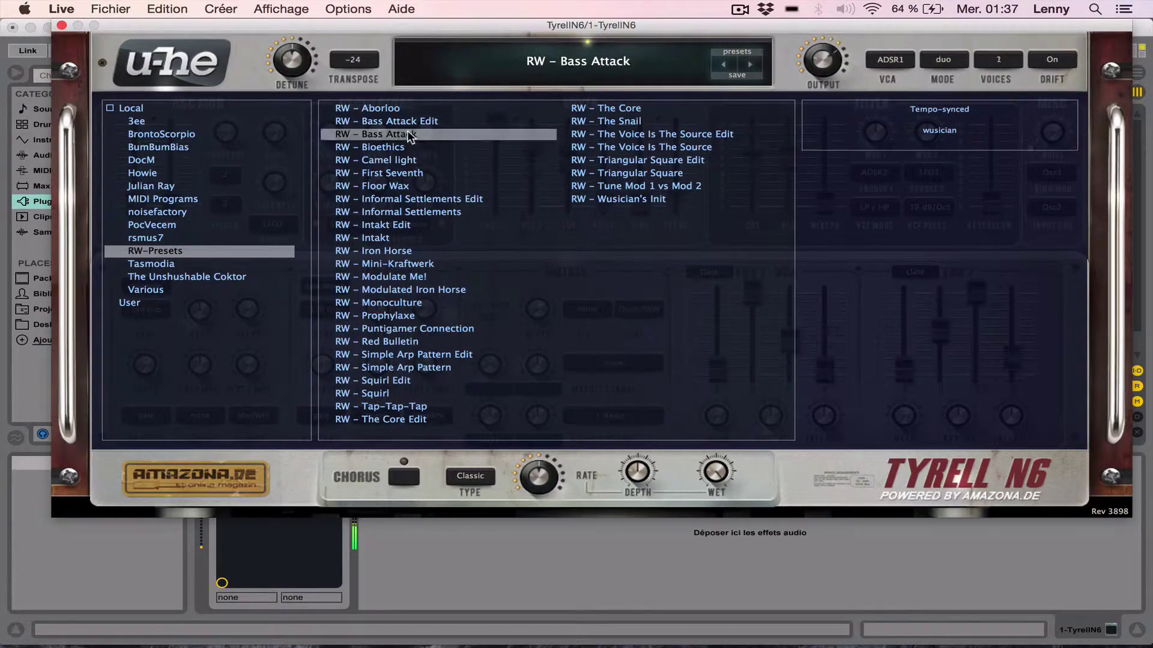
pyautogui.click(411, 303)
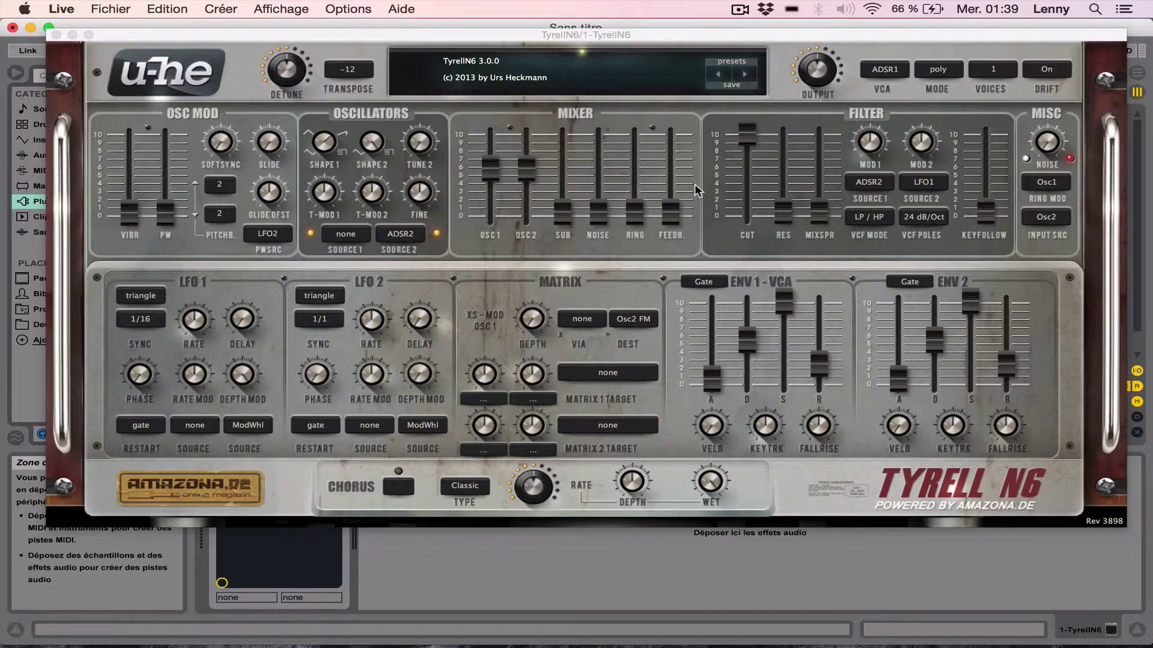
# View the preset save form and the transpose value choices, cancelling both
pyautogui.click(740, 87)
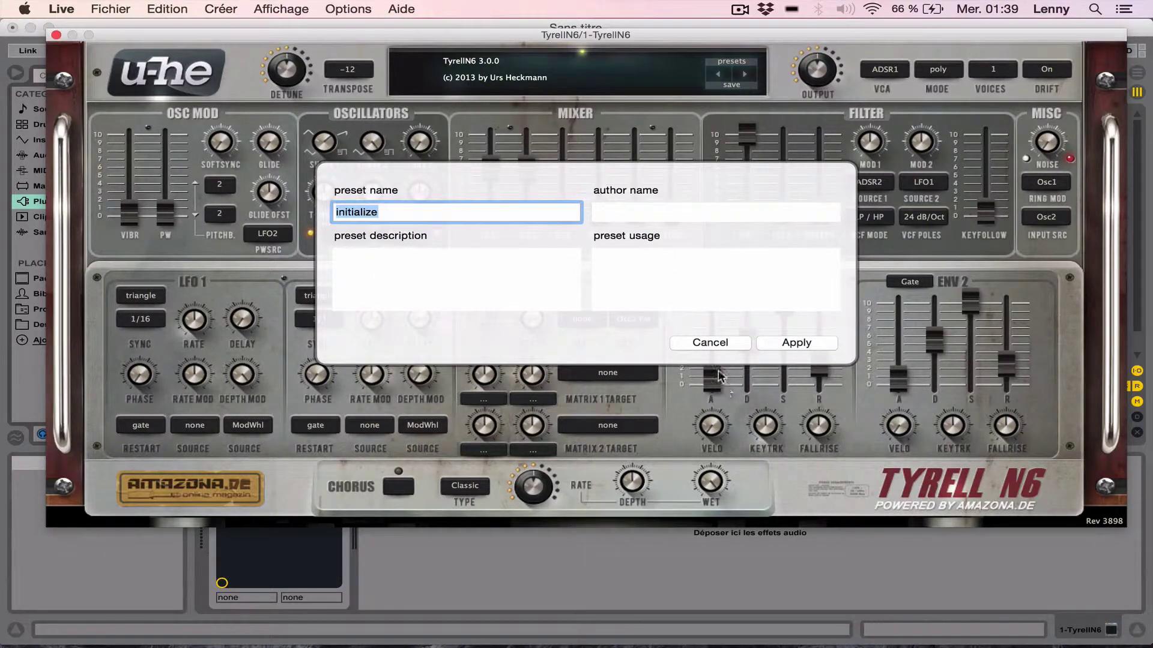
pyautogui.click(712, 344)
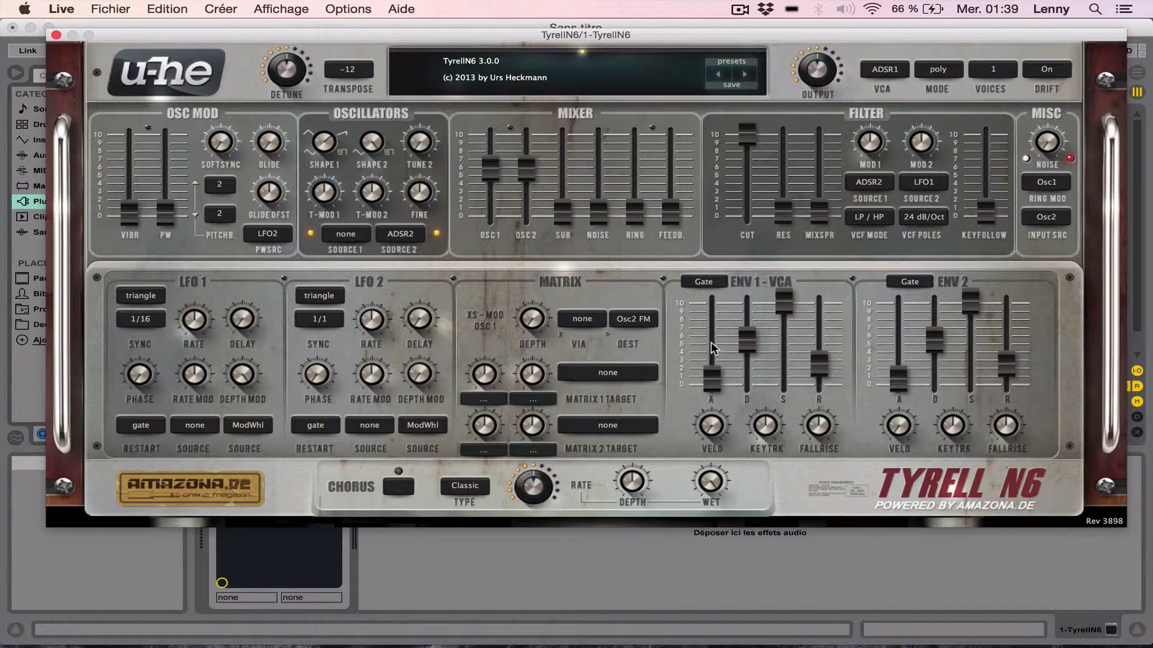
pyautogui.click(711, 348)
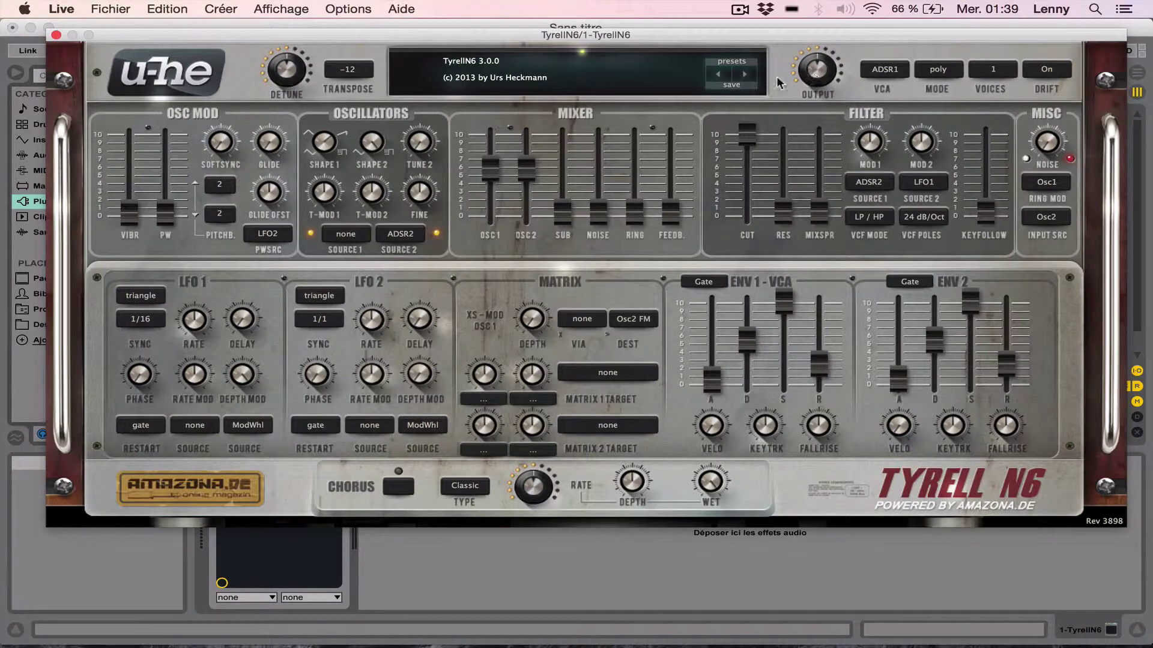
pyautogui.click(351, 70)
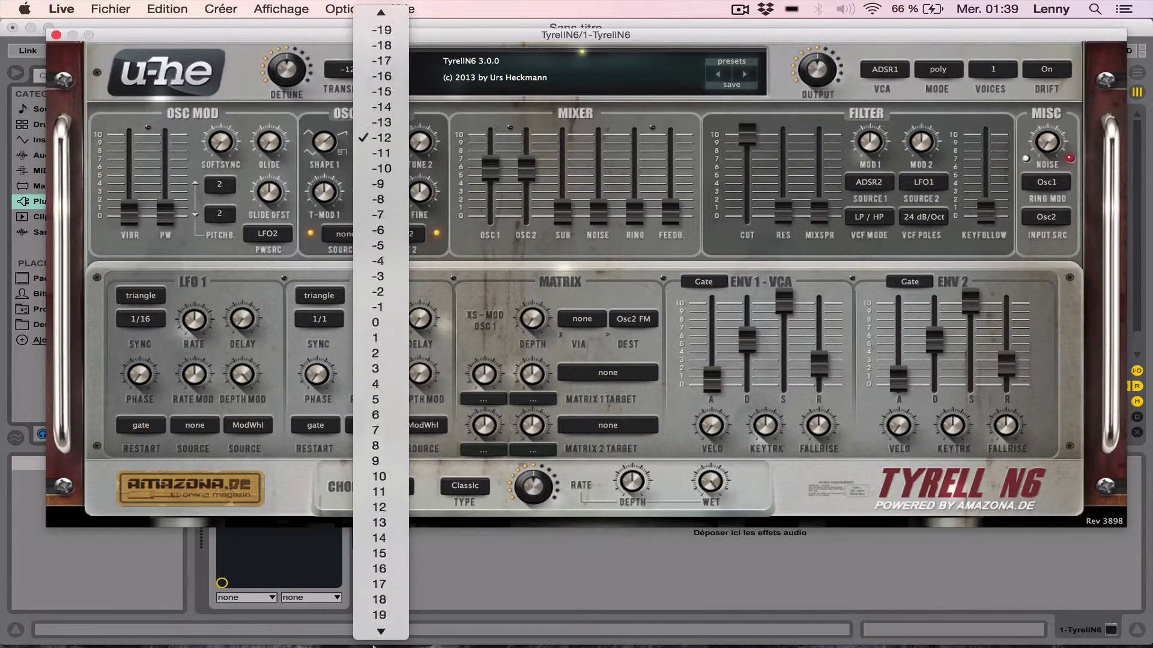
pyautogui.click(373, 646)
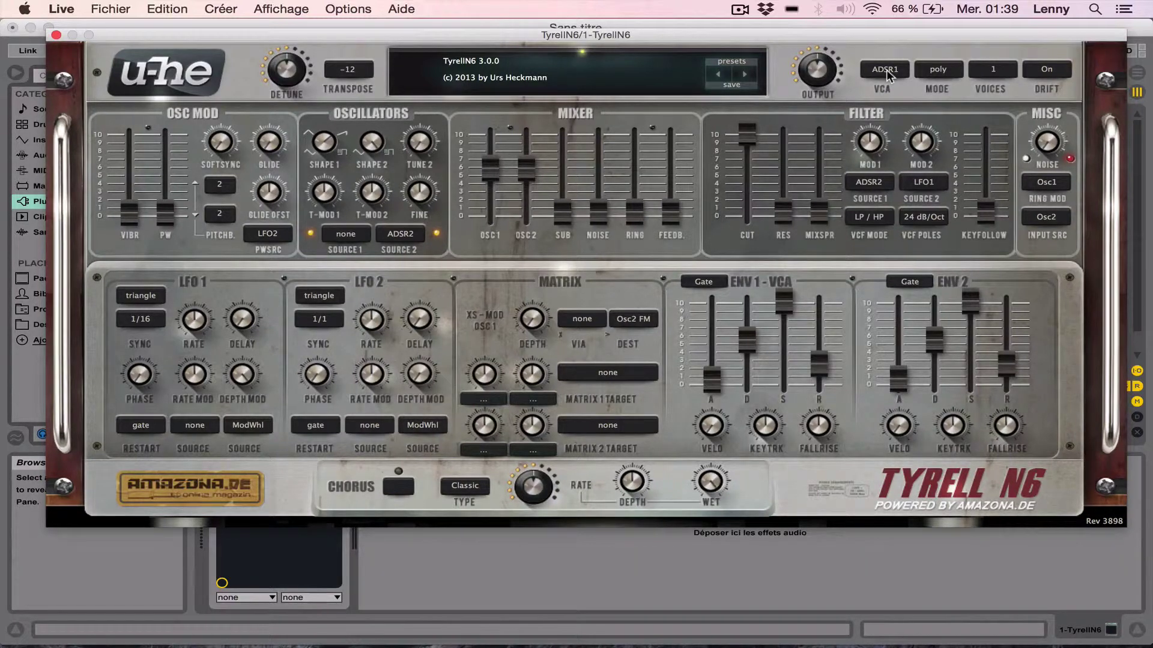
# Try Gate as the VCA source, return it to ADSR1, and view the voice mode choices
pyautogui.click(886, 72)
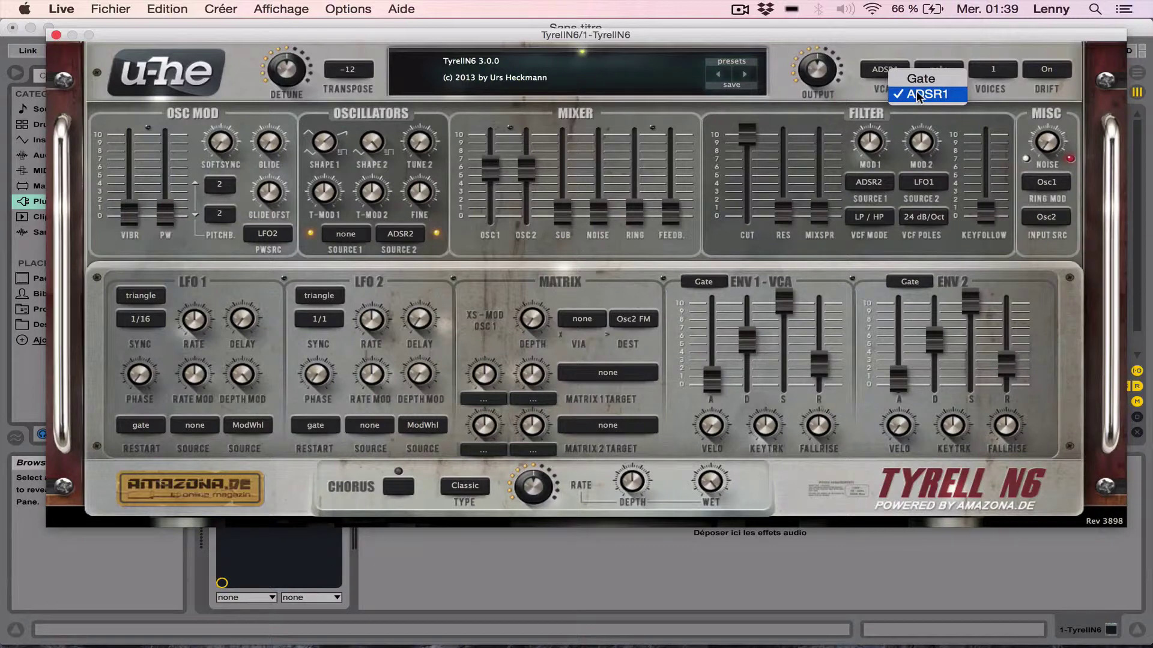
pyautogui.click(928, 80)
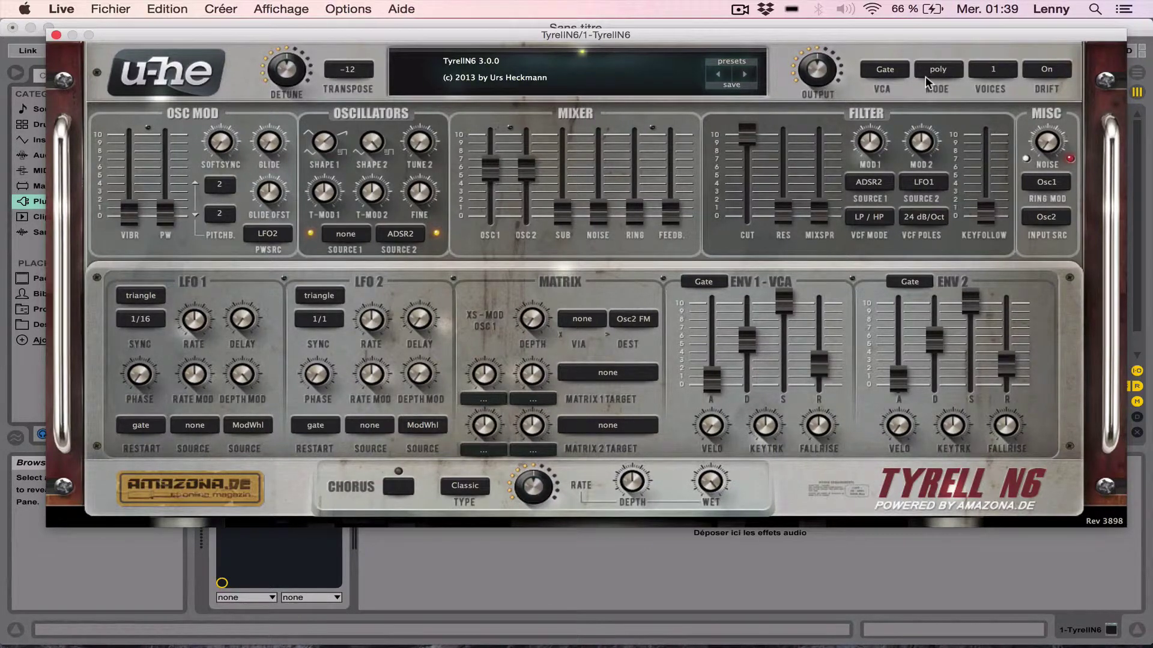
pyautogui.click(905, 75)
pyautogui.click(911, 95)
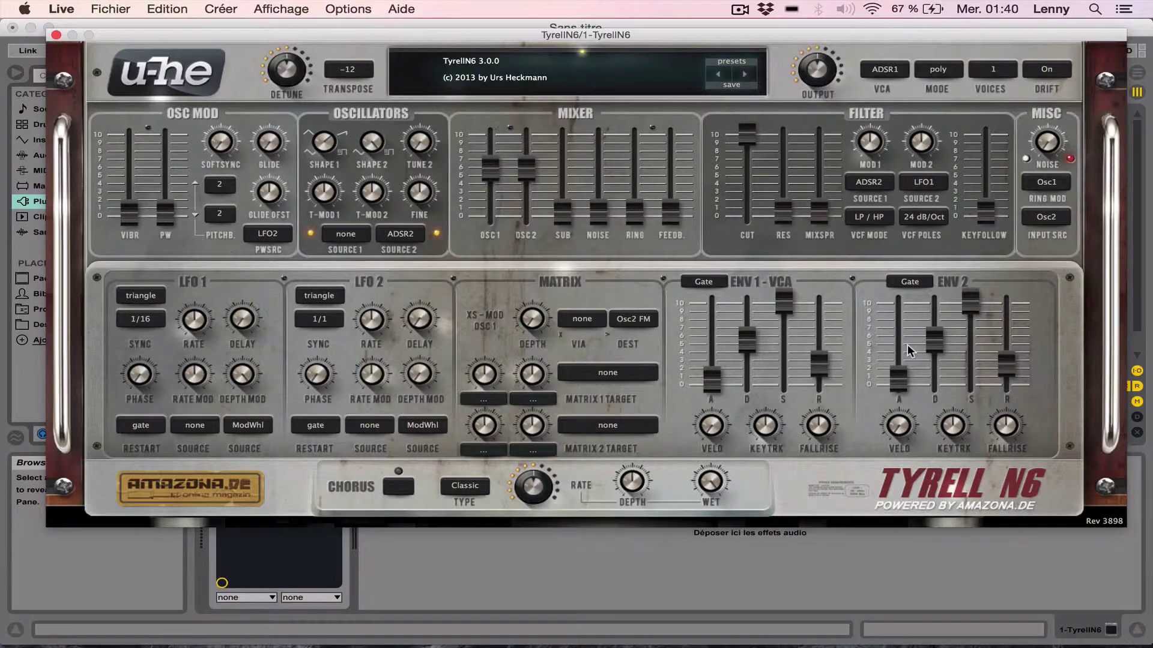
pyautogui.click(940, 68)
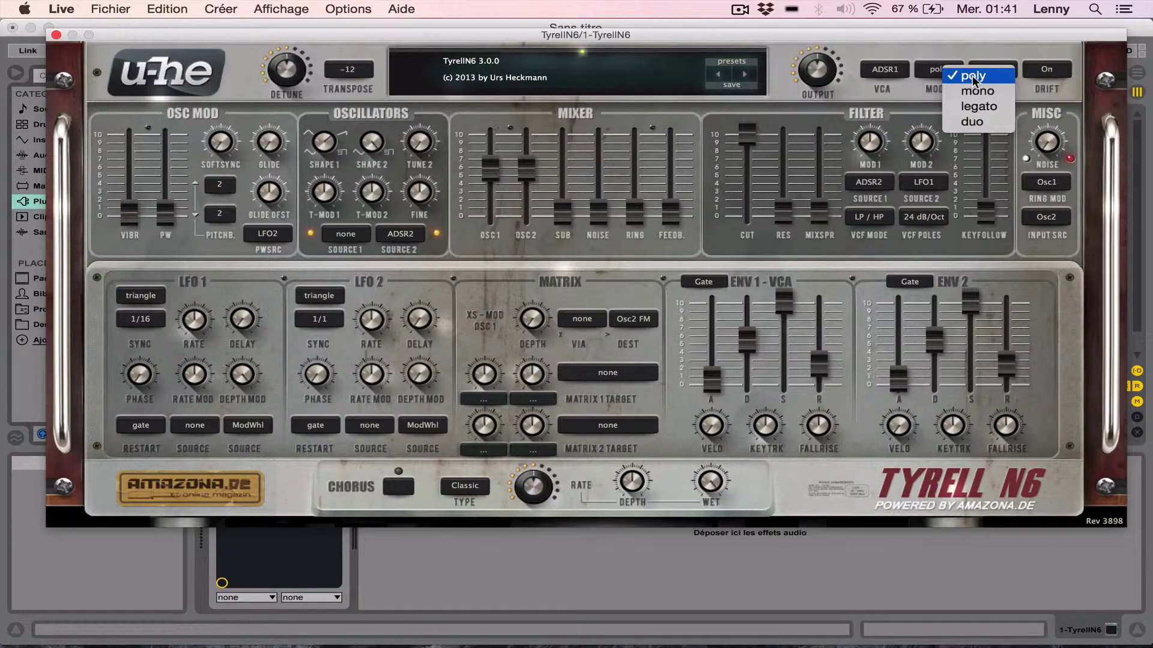
pyautogui.click(1000, 42)
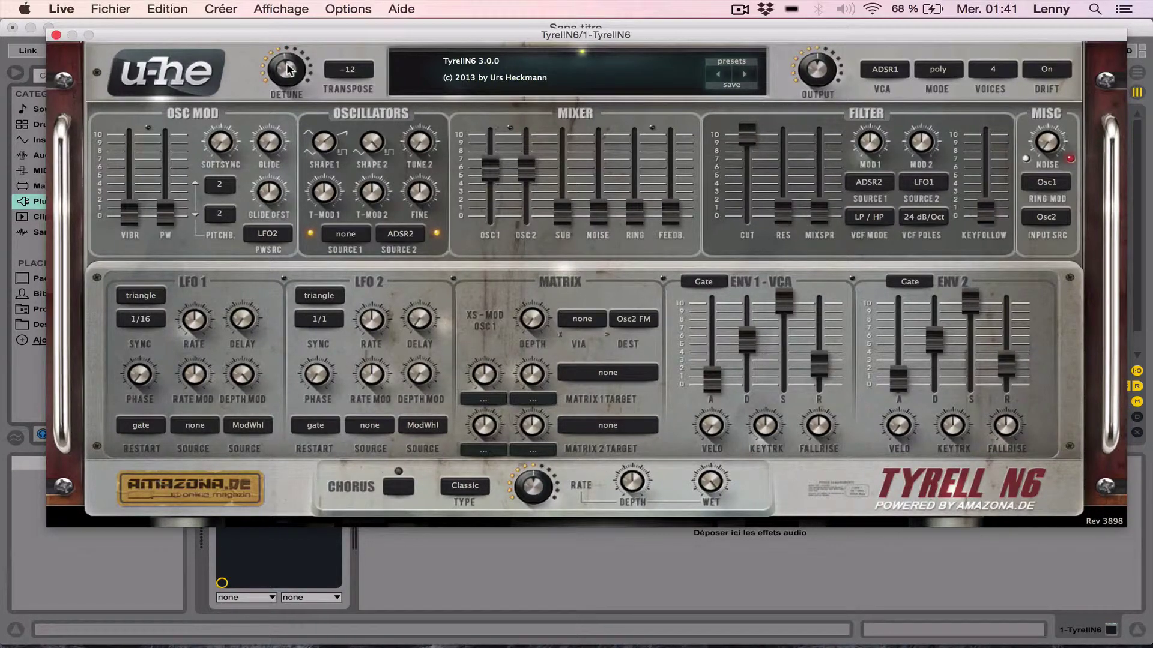
# Try lower and higher Detune settings on the synth
pyautogui.scroll(-3, 286, 69)
pyautogui.scroll(3, 287, 69)
pyautogui.scroll(-4, 287, 70)
pyautogui.scroll(1, 287, 70)
pyautogui.scroll(-1, 287, 69)
pyautogui.scroll(-2, 993, 69)
# Try out the oscillators' Shape, Tune 2 and Fine controls
pyautogui.moveTo(376, 143); pyautogui.dragTo(377, 146)
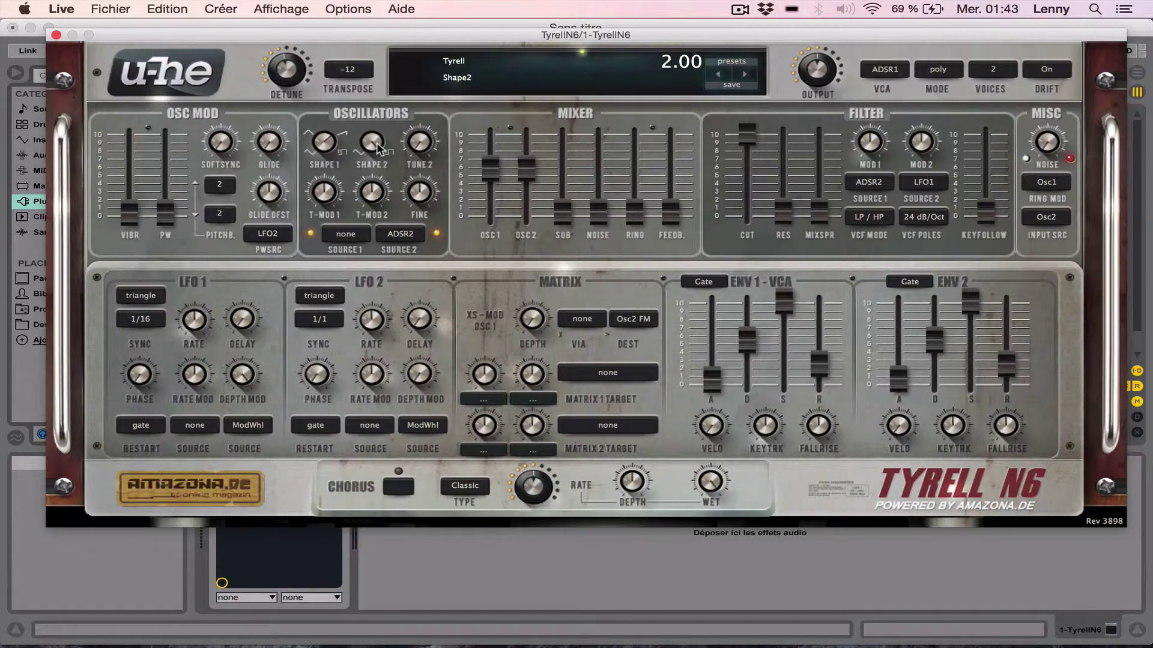
pyautogui.click(323, 146)
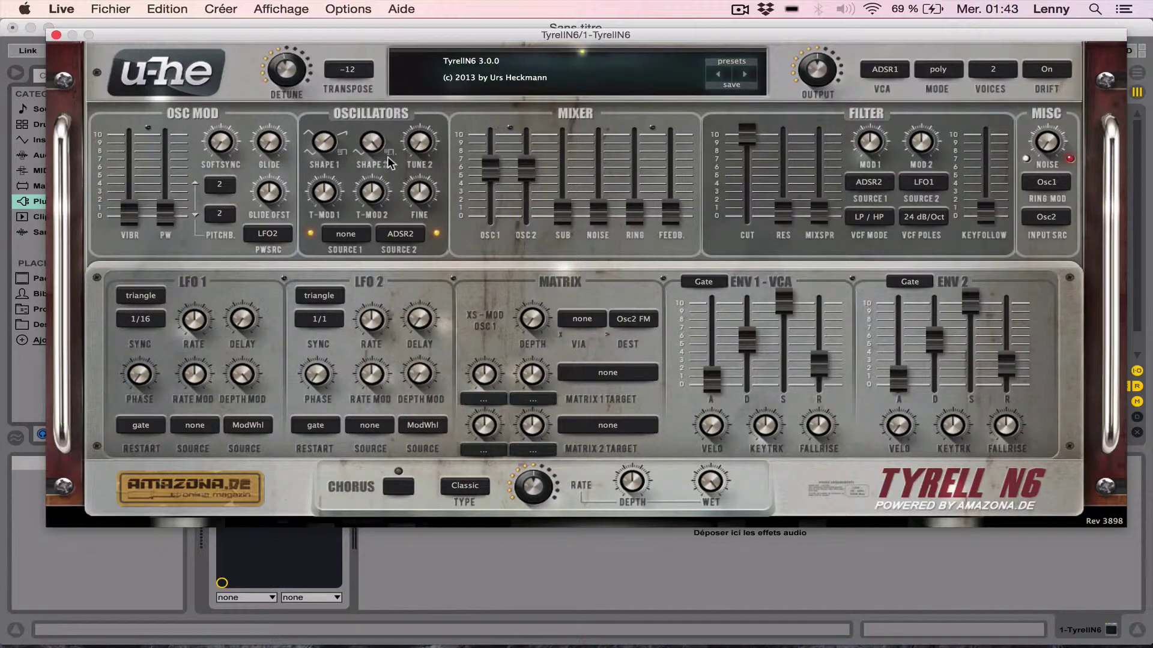
pyautogui.moveTo(422, 144); pyautogui.dragTo(409, 175)
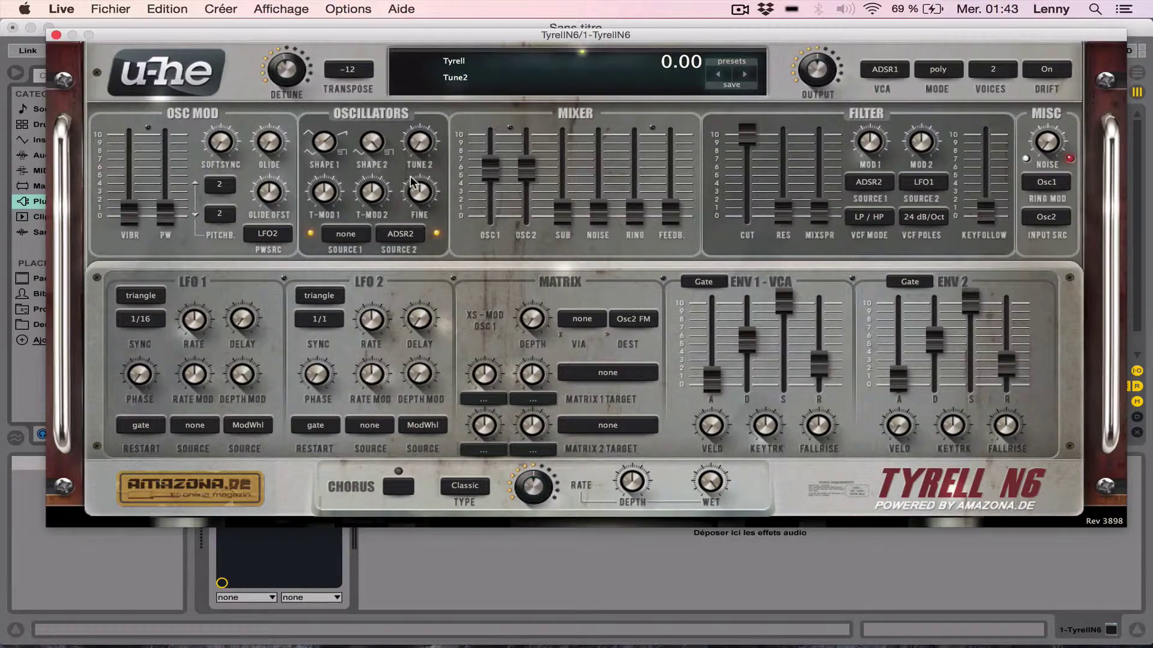
pyautogui.moveTo(420, 141); pyautogui.dragTo(428, 6)
pyautogui.click(423, 194)
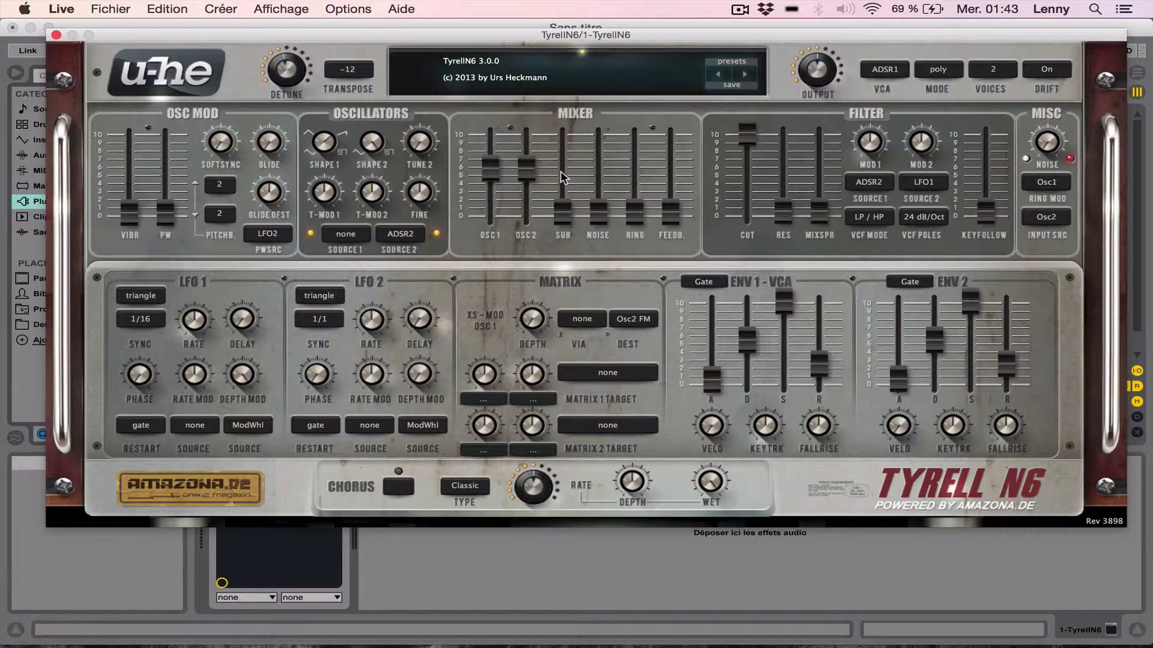
# Raise the mixer levels of OSC1 slightly, OSC2 to about 7.5 and SUB to about 5
pyautogui.moveTo(489, 168); pyautogui.dragTo(487, 161)
pyautogui.moveTo(564, 219); pyautogui.dragTo(565, 201)
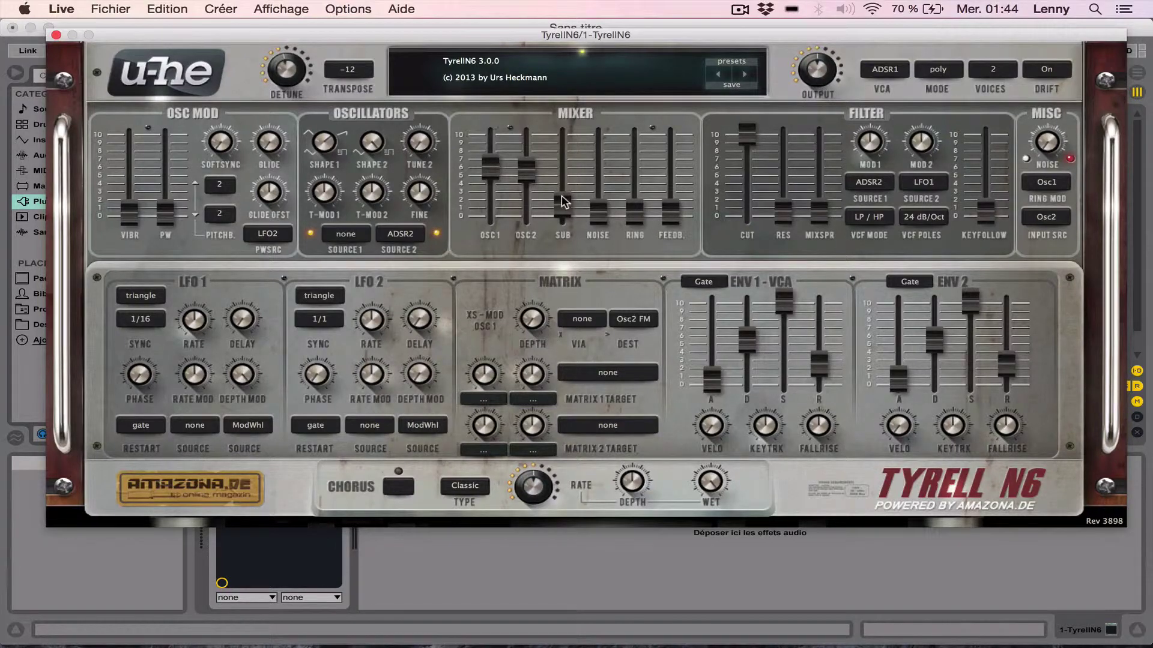
pyautogui.moveTo(526, 170); pyautogui.dragTo(527, 143)
pyautogui.moveTo(562, 202); pyautogui.dragTo(562, 123)
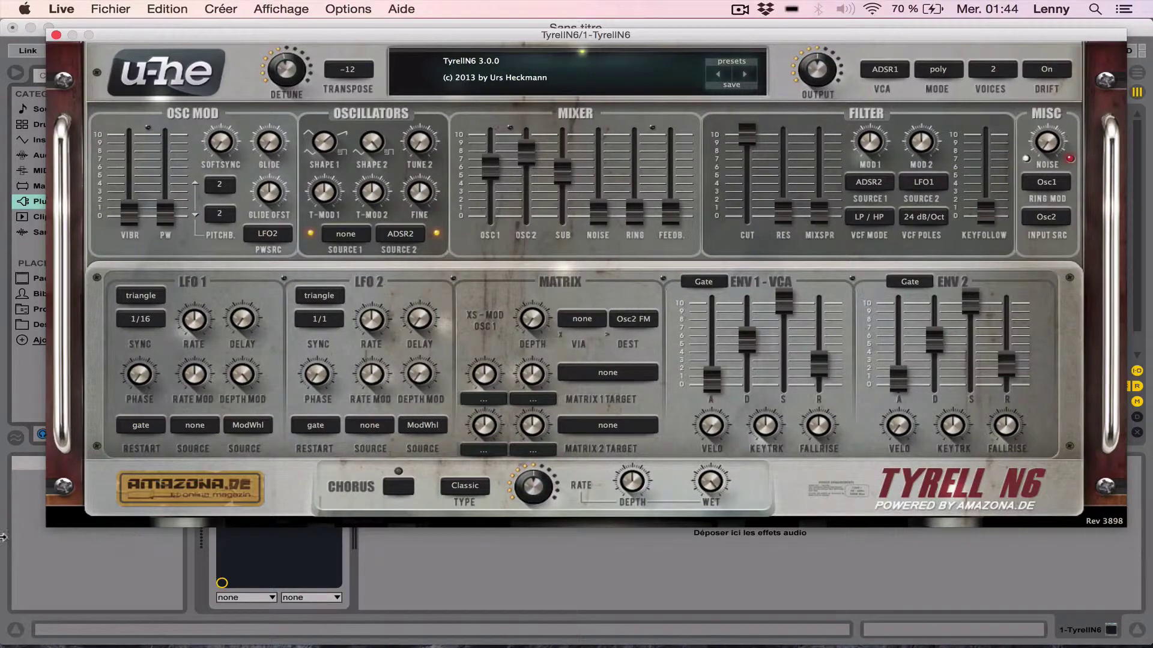
# Try the mixer's NOISE level at about 7.5 with different noise colours, and return the level to zero
pyautogui.moveTo(597, 211); pyautogui.dragTo(598, 112)
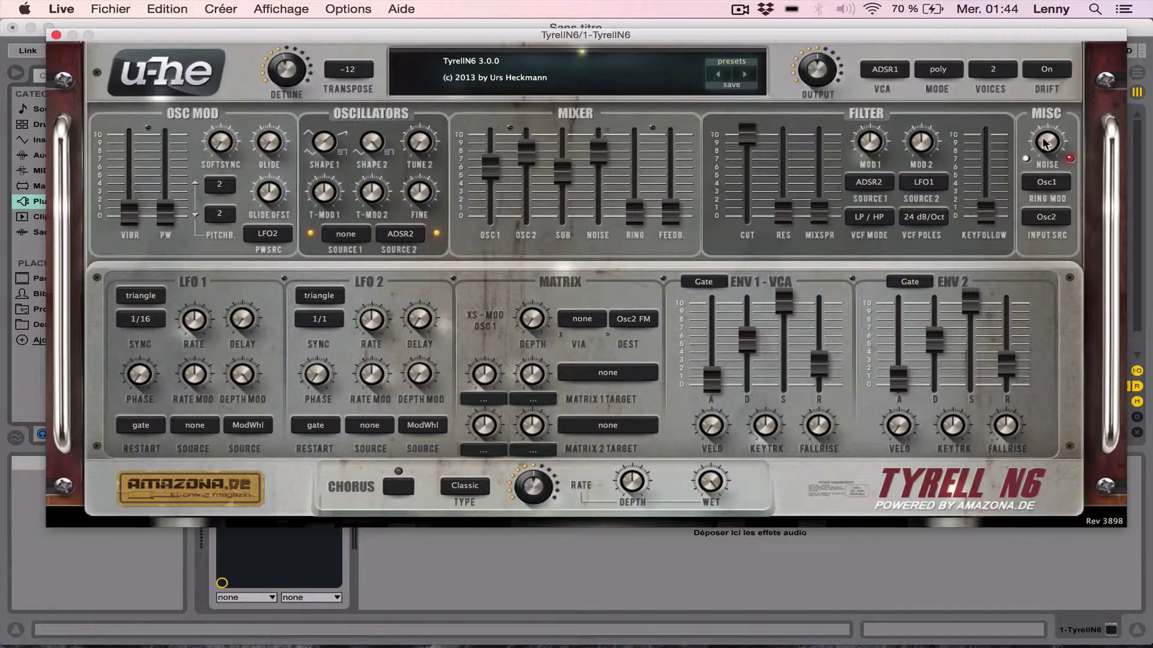
pyautogui.moveTo(1045, 147); pyautogui.dragTo(1046, 141)
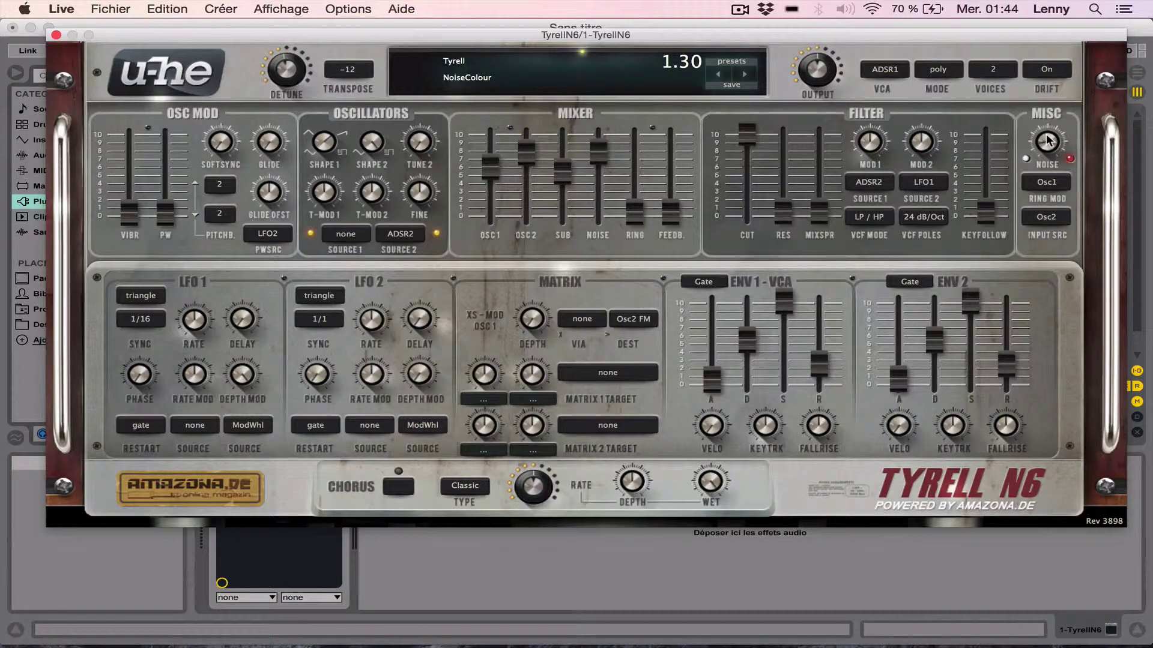
pyautogui.moveTo(1046, 141); pyautogui.dragTo(1100, 308)
pyautogui.moveTo(598, 151); pyautogui.dragTo(635, 216)
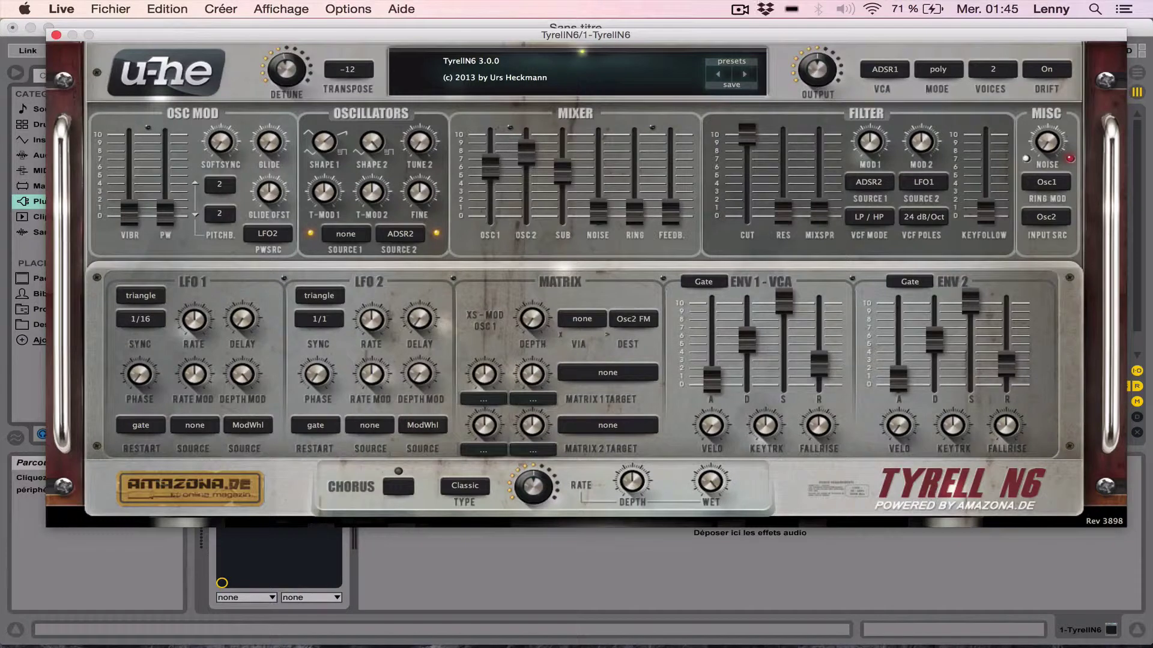
# Set the ring modulator's first input source to Osc2 and its second to Osc1
pyautogui.click(1064, 220)
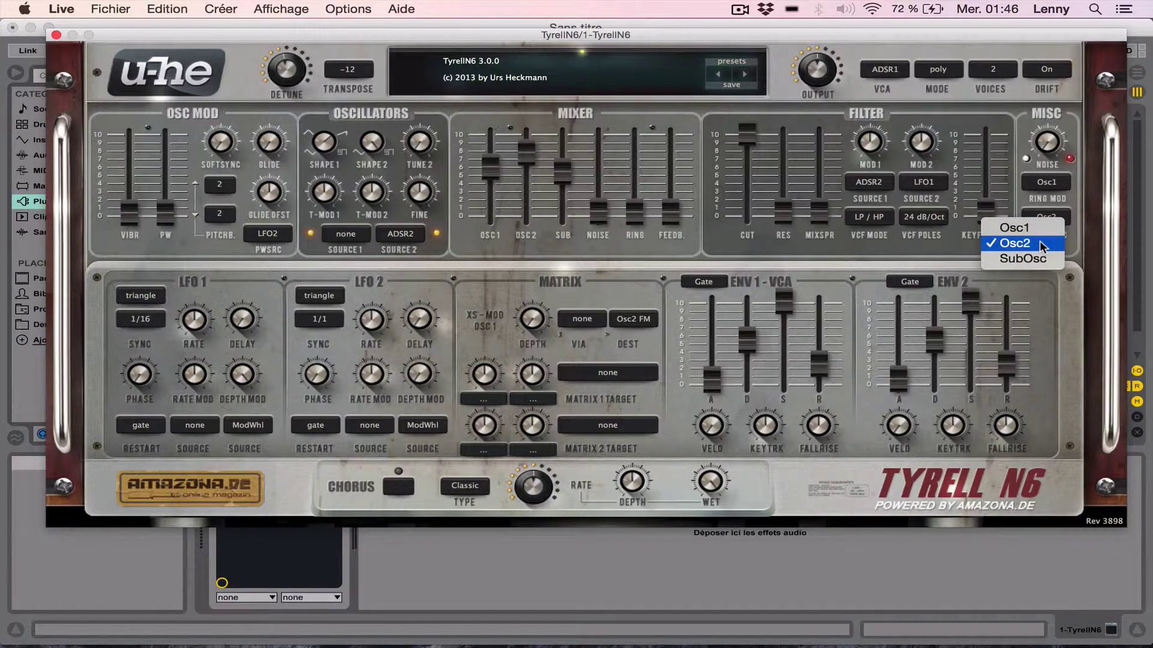
pyautogui.click(1078, 201)
pyautogui.click(1054, 183)
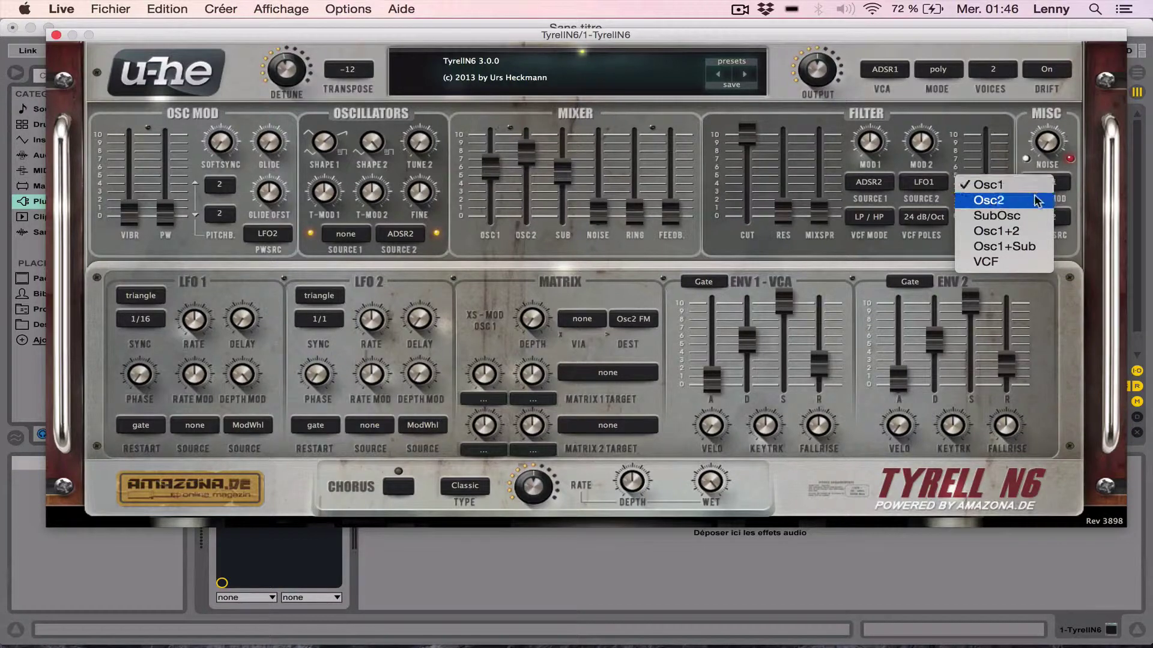
pyautogui.click(1035, 198)
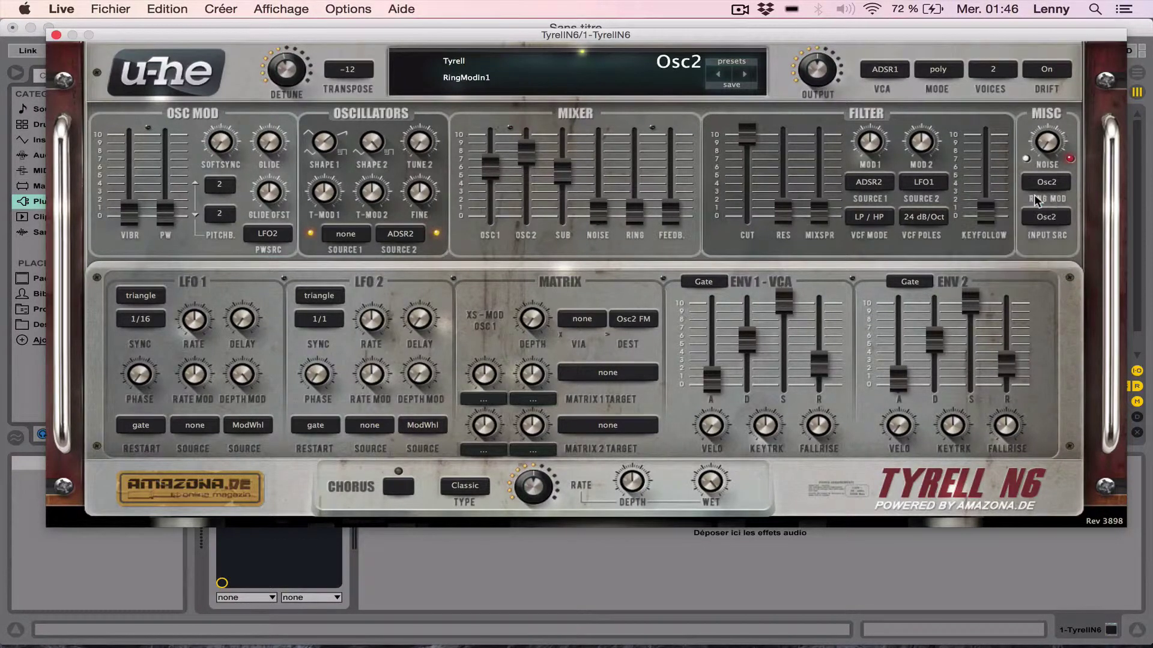
pyautogui.click(1055, 217)
pyautogui.click(1057, 218)
# Raise the mixer's RING level to maximum and lower SUB to zero
pyautogui.moveTo(634, 207); pyautogui.dragTo(636, 47)
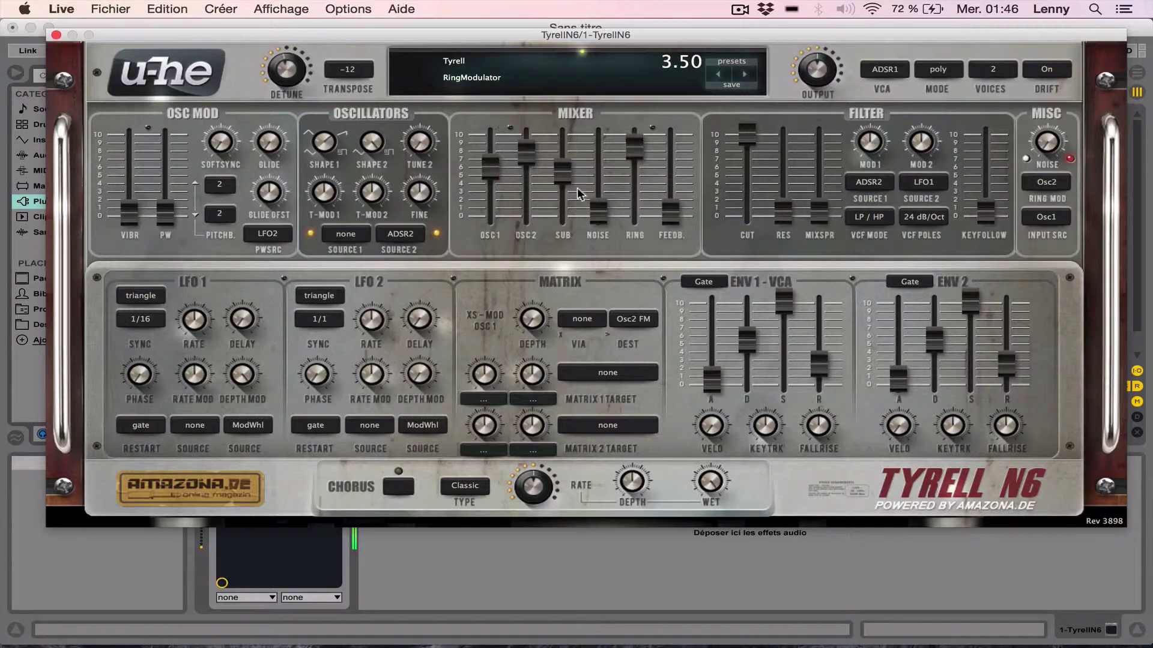
pyautogui.moveTo(564, 175); pyautogui.dragTo(598, 268)
pyautogui.moveTo(631, 150)
pyautogui.mouseDown()
pyautogui.moveTo(634, 123)
pyautogui.moveTo(631, 313)
pyautogui.moveTo(633, 218)
pyautogui.moveTo(615, 134)
pyautogui.mouseUp()
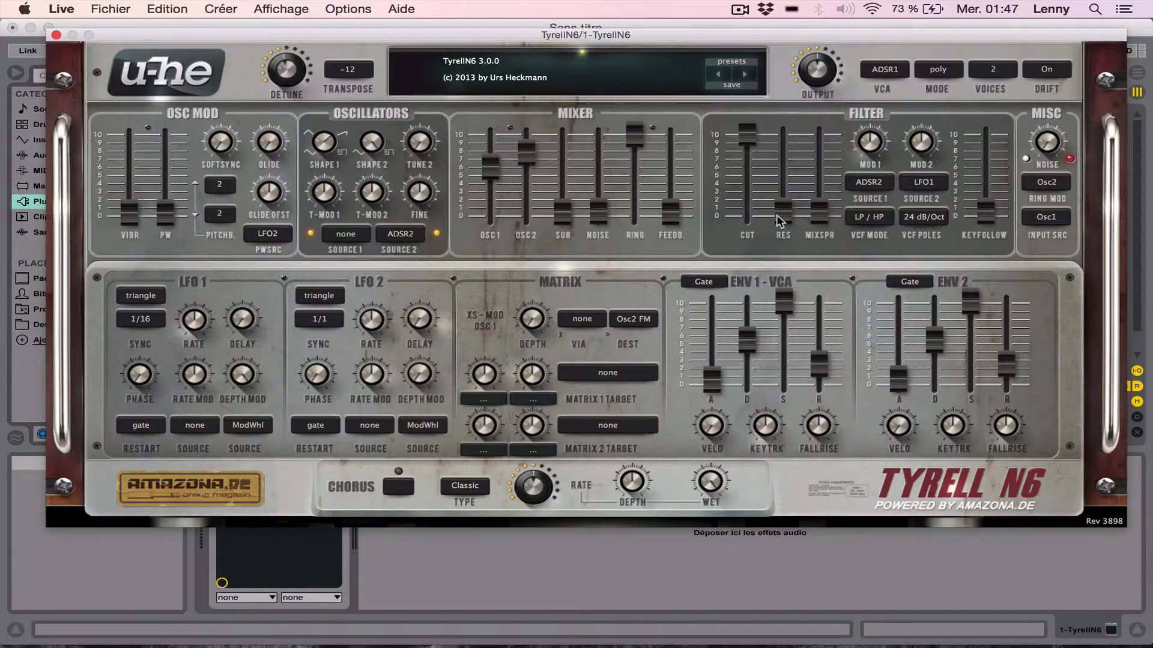
# Try sweeping the filter cutoff together with the mix spread
pyautogui.click(752, 141)
pyautogui.moveTo(752, 142)
pyautogui.mouseDown()
pyautogui.moveTo(741, 251)
pyautogui.moveTo(752, 132)
pyautogui.moveTo(751, 147)
pyautogui.mouseUp()
pyautogui.moveTo(819, 210); pyautogui.dragTo(817, 17)
pyautogui.moveTo(748, 150); pyautogui.dragTo(822, 245)
# Raise the filter resonance to about 9 and the mix spread to 100
pyautogui.moveTo(783, 210); pyautogui.dragTo(783, 200)
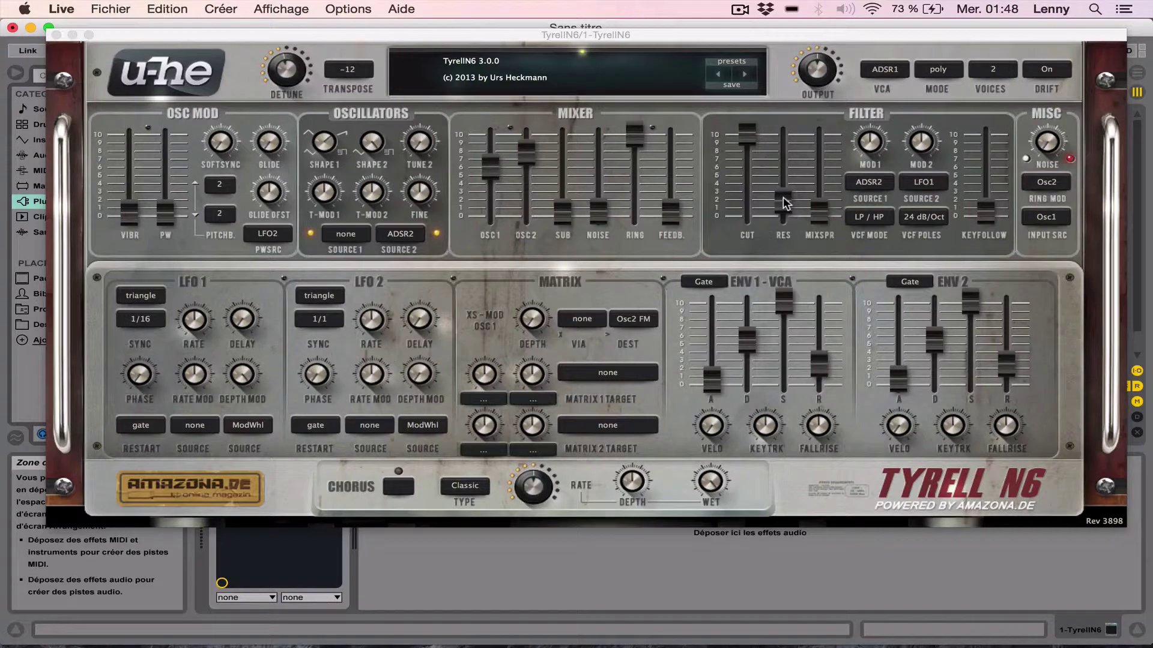
pyautogui.moveTo(783, 197); pyautogui.dragTo(765, 236)
pyautogui.moveTo(783, 153); pyautogui.dragTo(783, 143)
pyautogui.moveTo(819, 210); pyautogui.dragTo(819, 129)
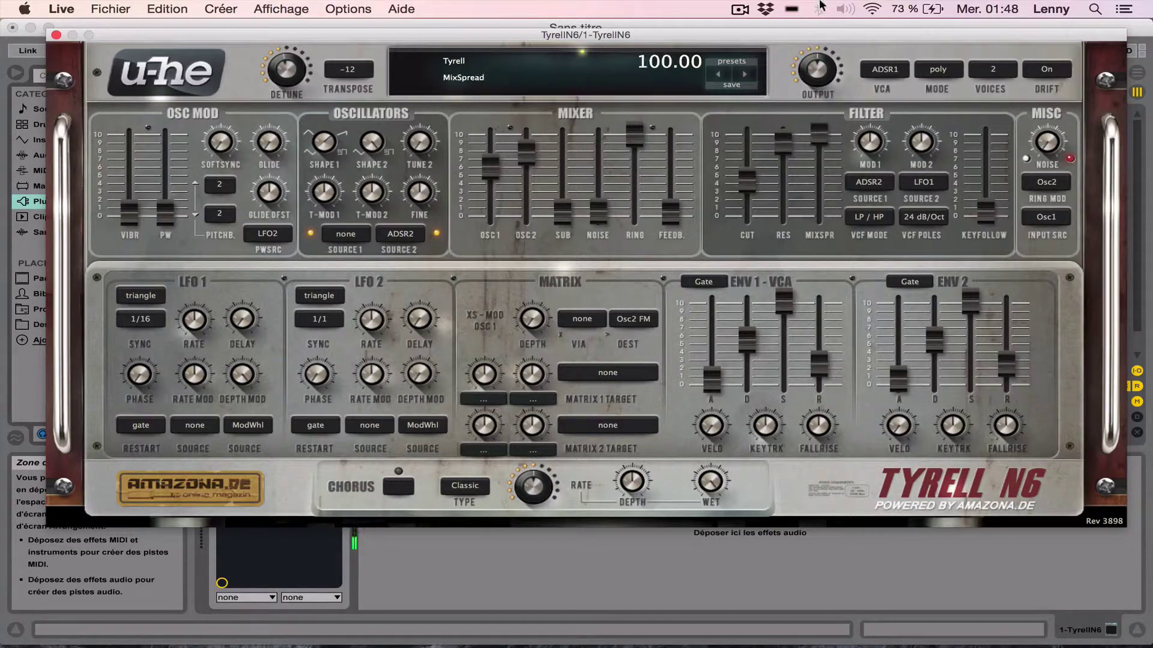
# Set the filter cutoff to about 9, lower the mix spread to 10.80 and bring the resonance down to zero
pyautogui.moveTo(747, 188); pyautogui.dragTo(819, 205)
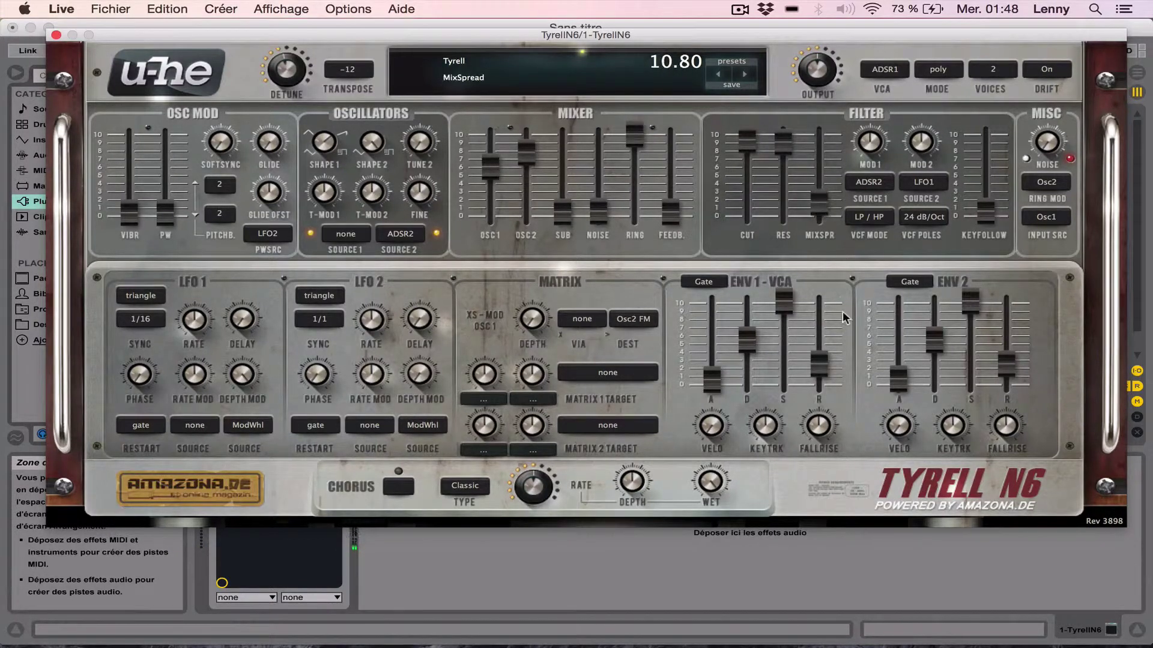
pyautogui.moveTo(788, 146); pyautogui.dragTo(823, 346)
pyautogui.click(823, 347)
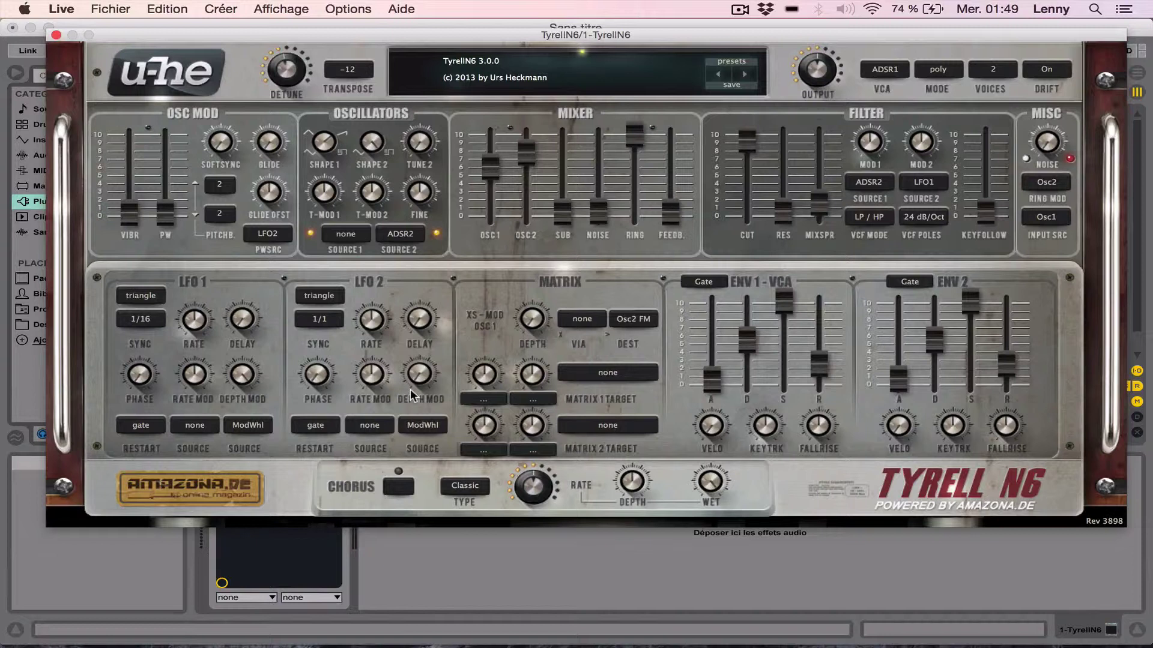
# Set the oscillators' first tune modulation source to LFO1
pyautogui.click(355, 234)
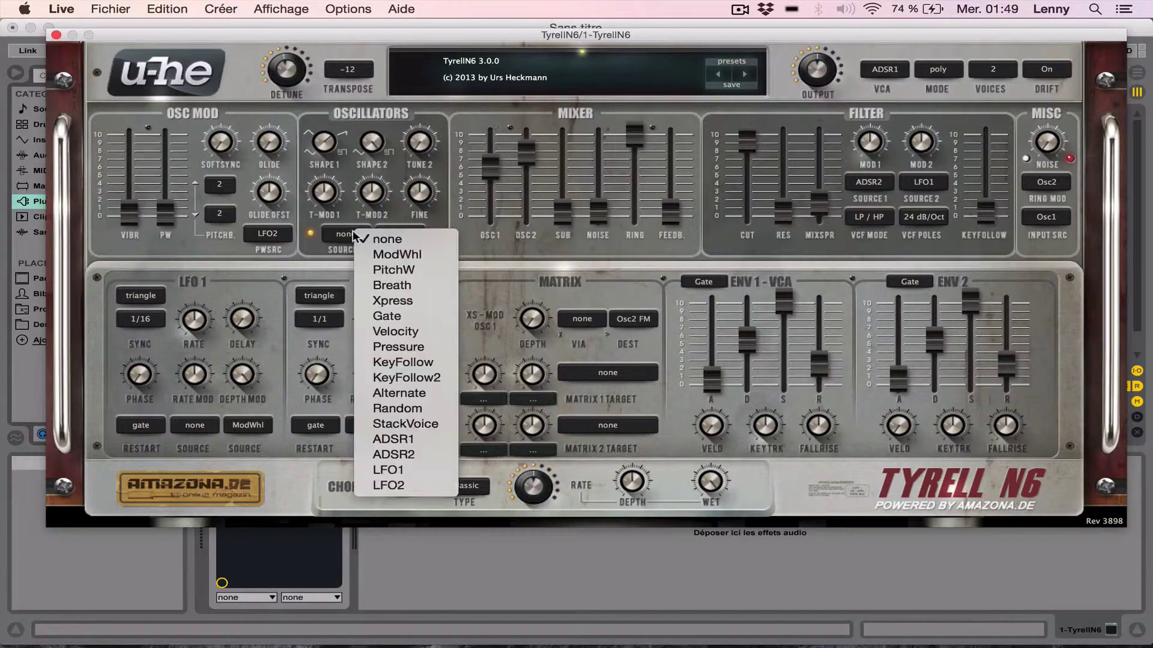
pyautogui.click(429, 473)
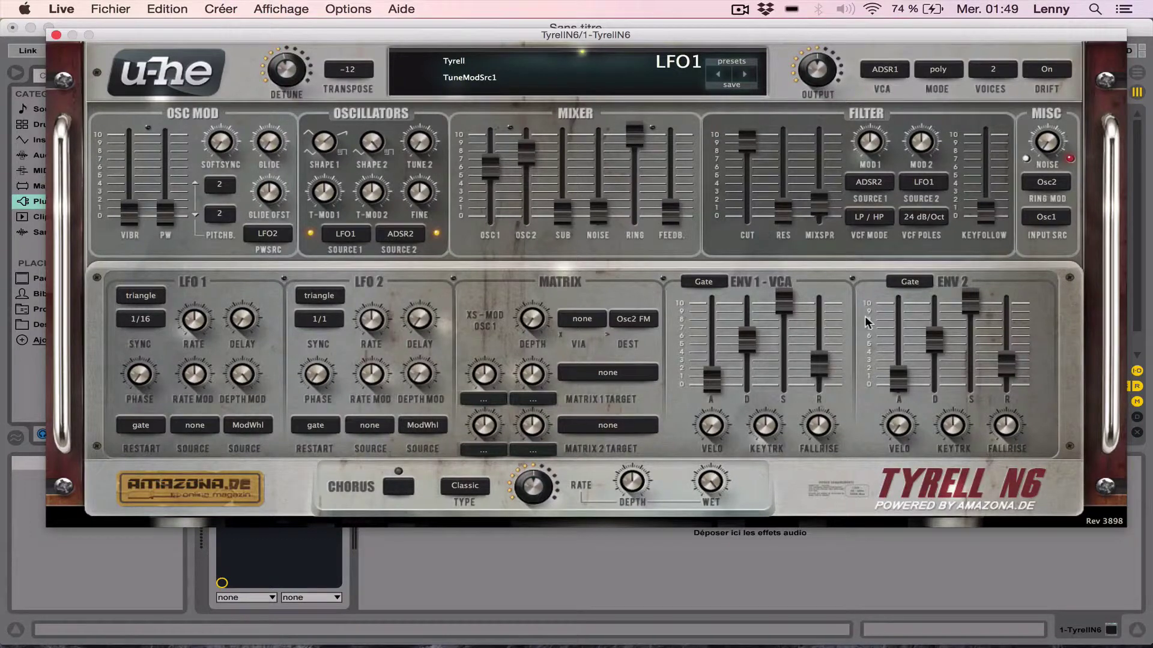
# Set the filter's first modulation source to LFO2
pyautogui.click(940, 179)
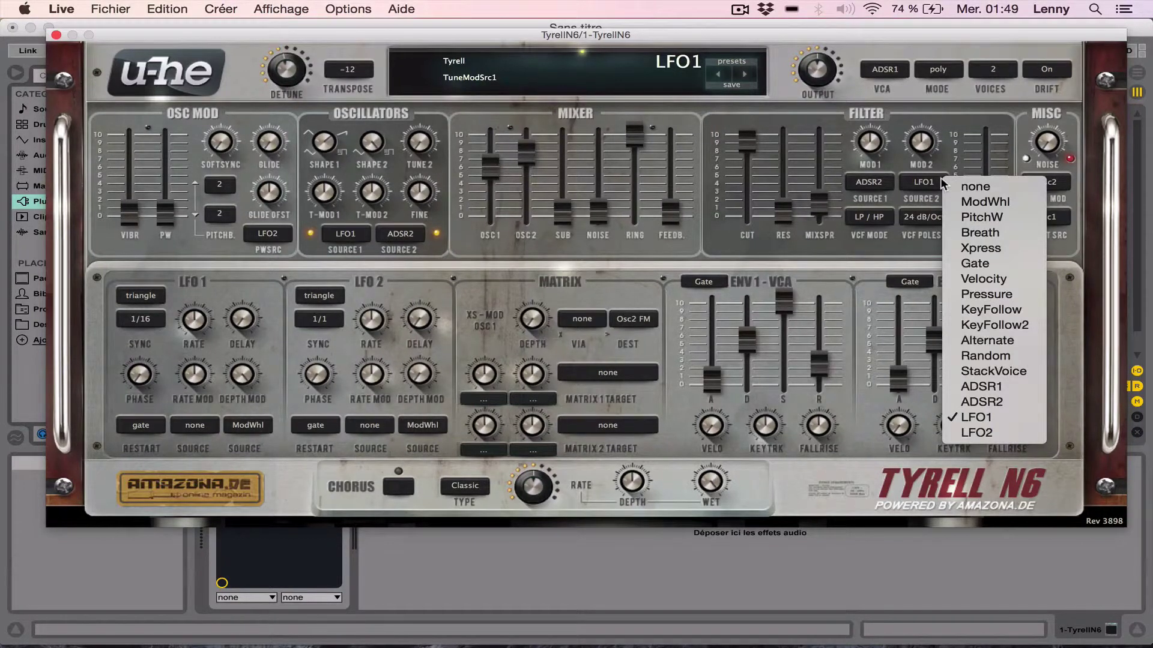
pyautogui.click(888, 175)
pyautogui.click(884, 181)
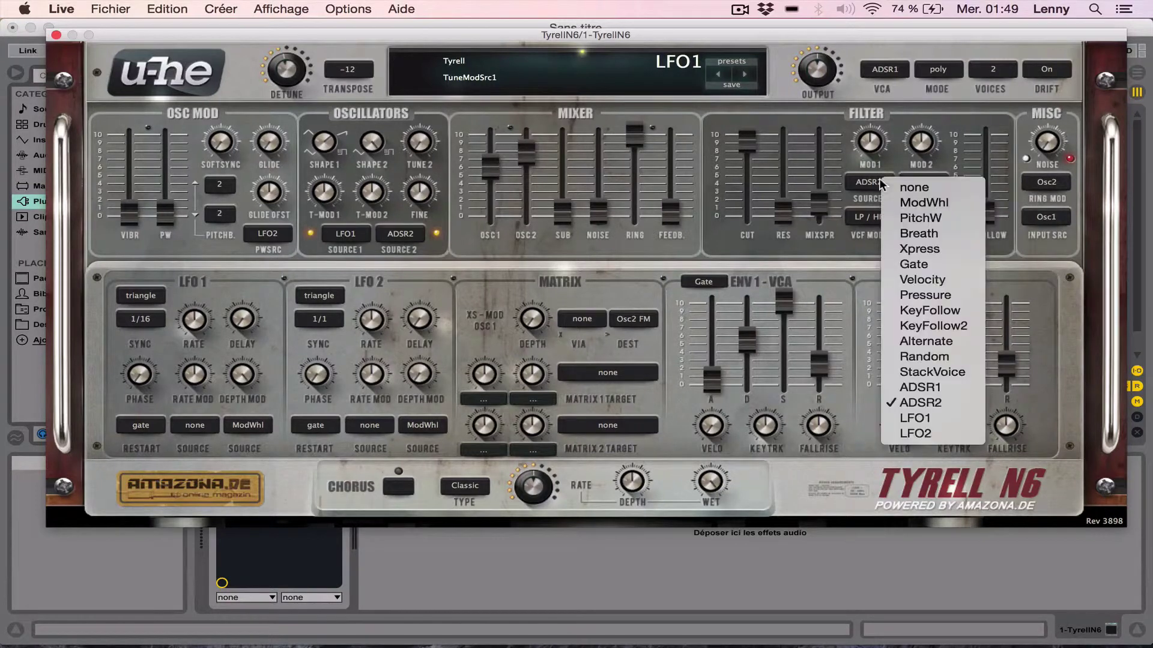
pyautogui.click(914, 434)
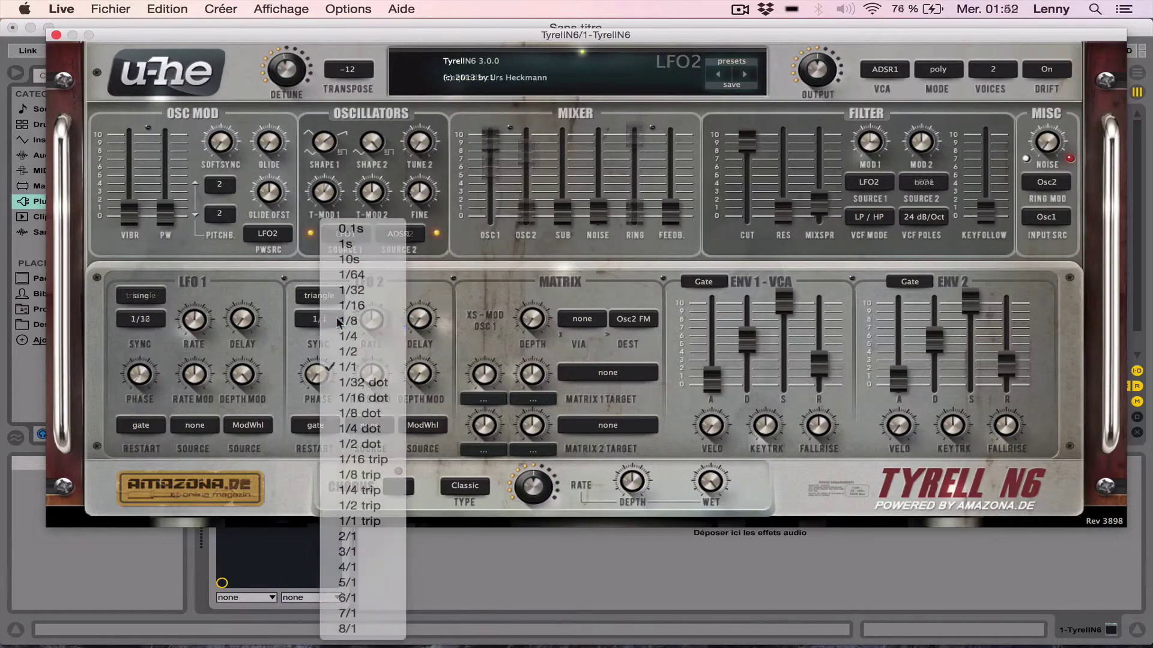
# Set LFO 2's sync to 1/16 after trying 1/8, and adjust its rate
pyautogui.click(358, 331)
pyautogui.click(329, 321)
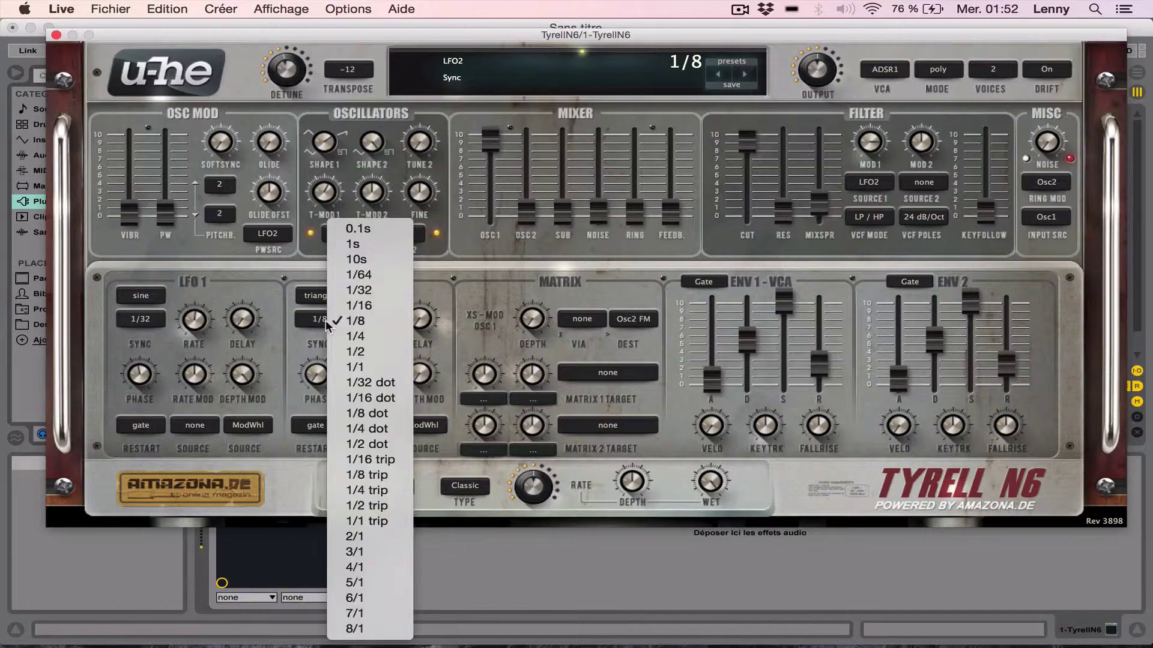
pyautogui.click(354, 308)
pyautogui.moveTo(372, 323)
pyautogui.mouseDown()
pyautogui.moveTo(371, 293)
pyautogui.moveTo(367, 351)
pyautogui.moveTo(371, 318)
pyautogui.moveTo(371, 342)
pyautogui.mouseUp()
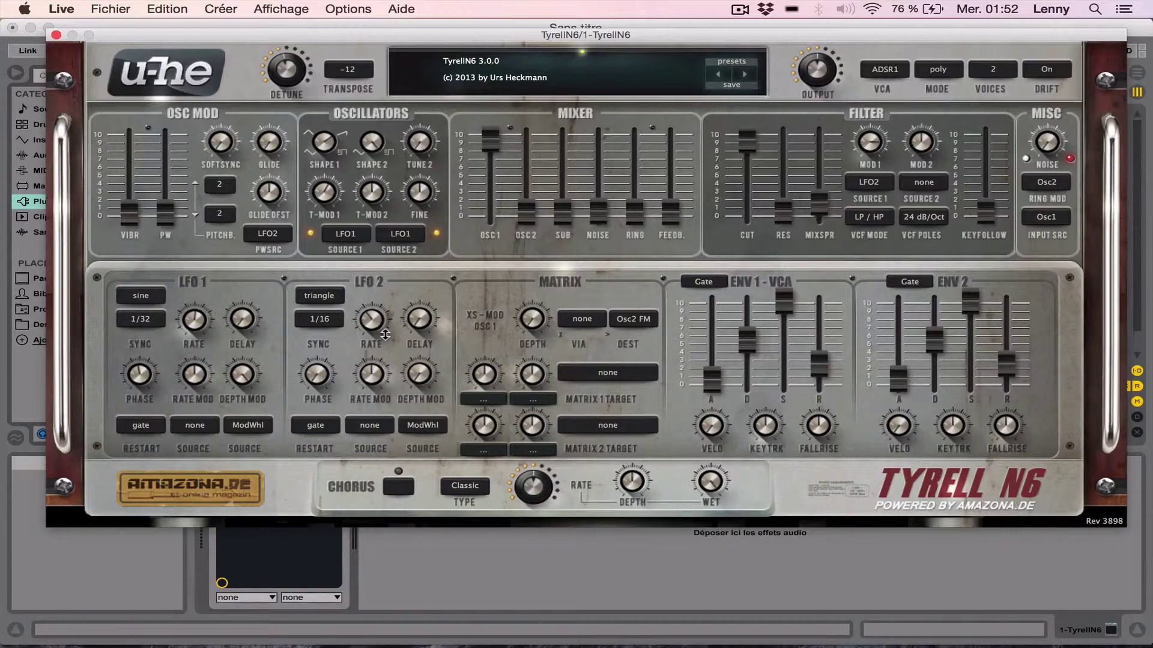
pyautogui.moveTo(384, 334); pyautogui.dragTo(372, 332)
# Look through LFO 2's sync options and inspect its phase control
pyautogui.click(323, 319)
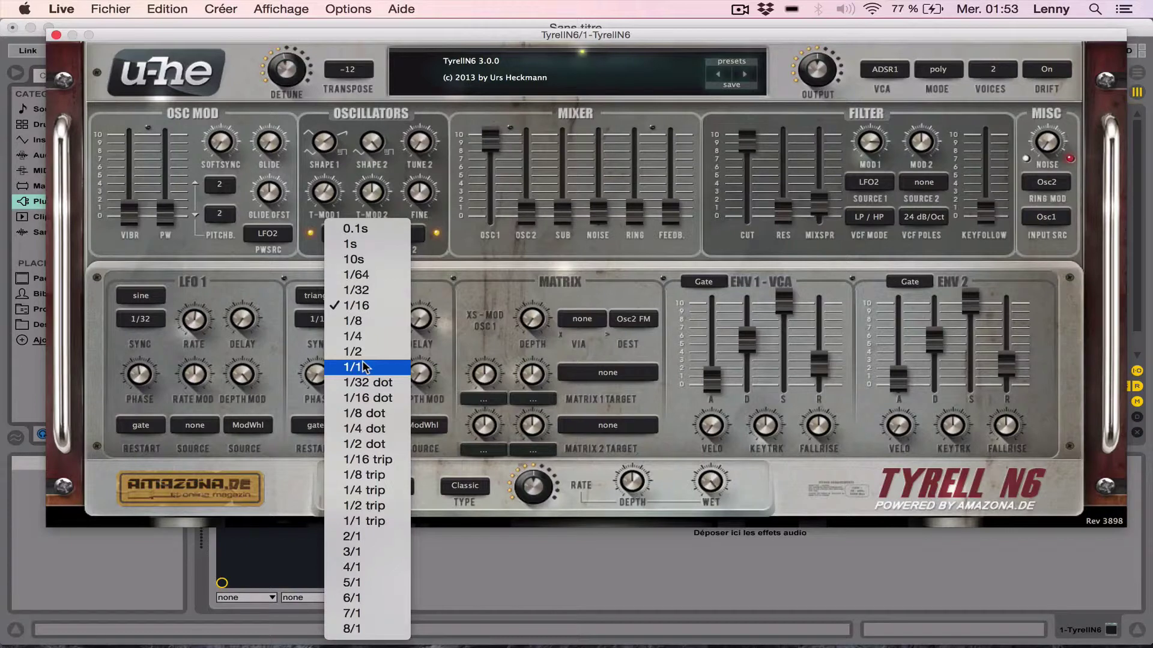
pyautogui.click(477, 345)
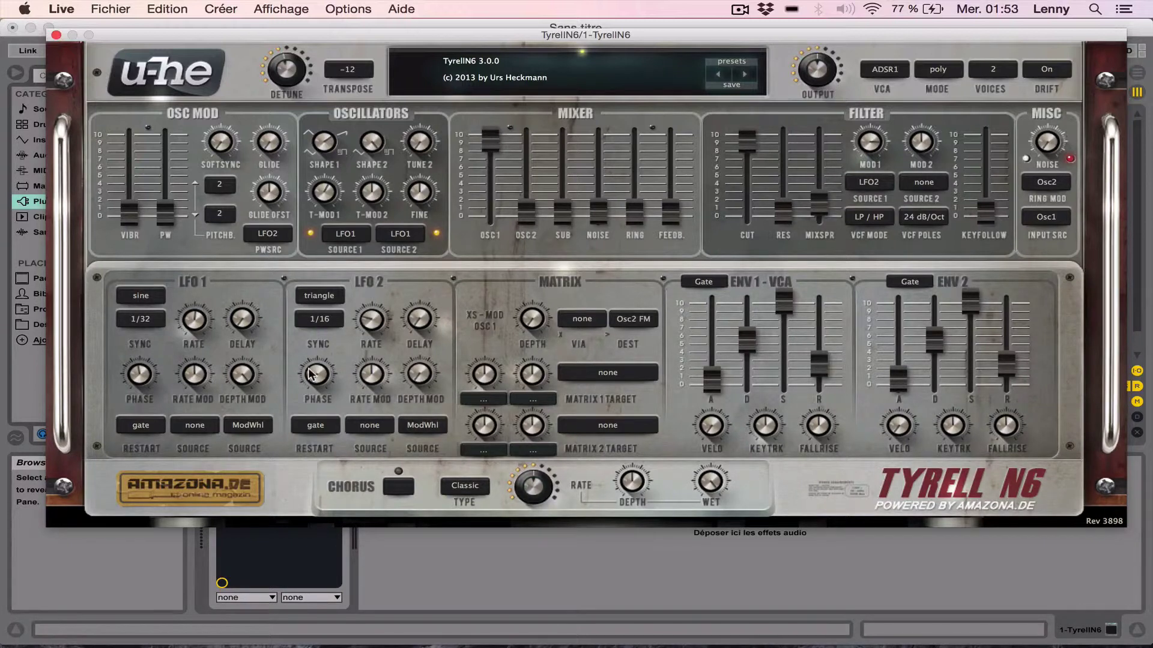
pyautogui.moveTo(310, 375)
pyautogui.mouseDown()
pyautogui.moveTo(310, 351)
pyautogui.moveTo(311, 375)
pyautogui.mouseUp()
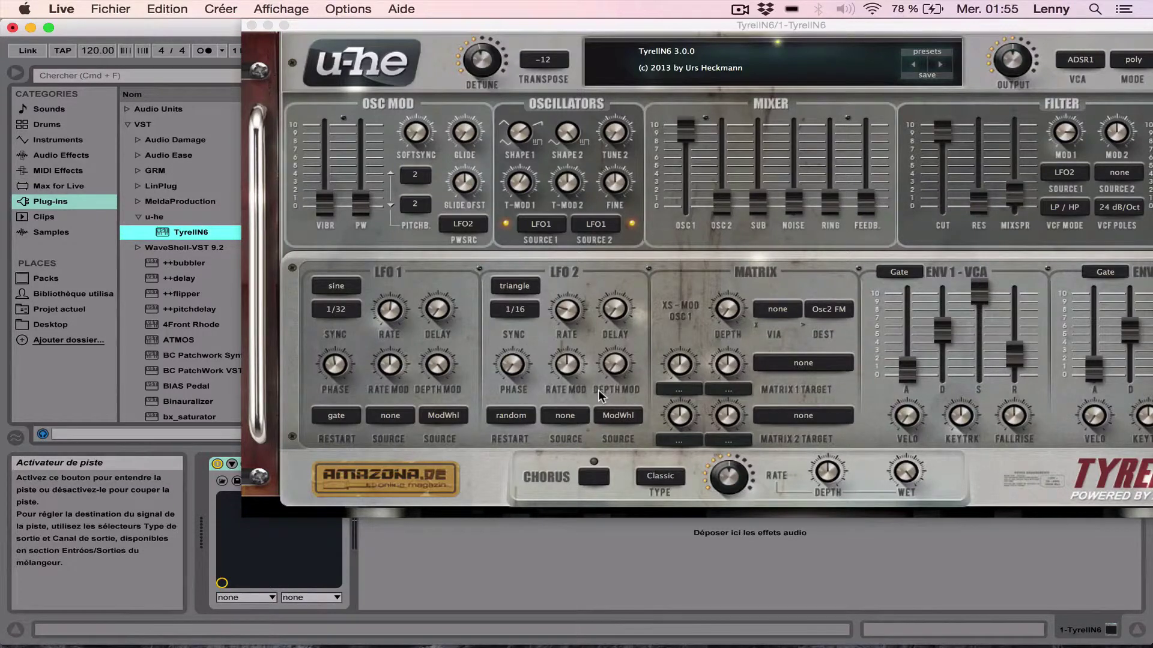
# Set LFO 2's rate modulation source to ADSR1 and its depth modulation source to Velocity
pyautogui.click(569, 416)
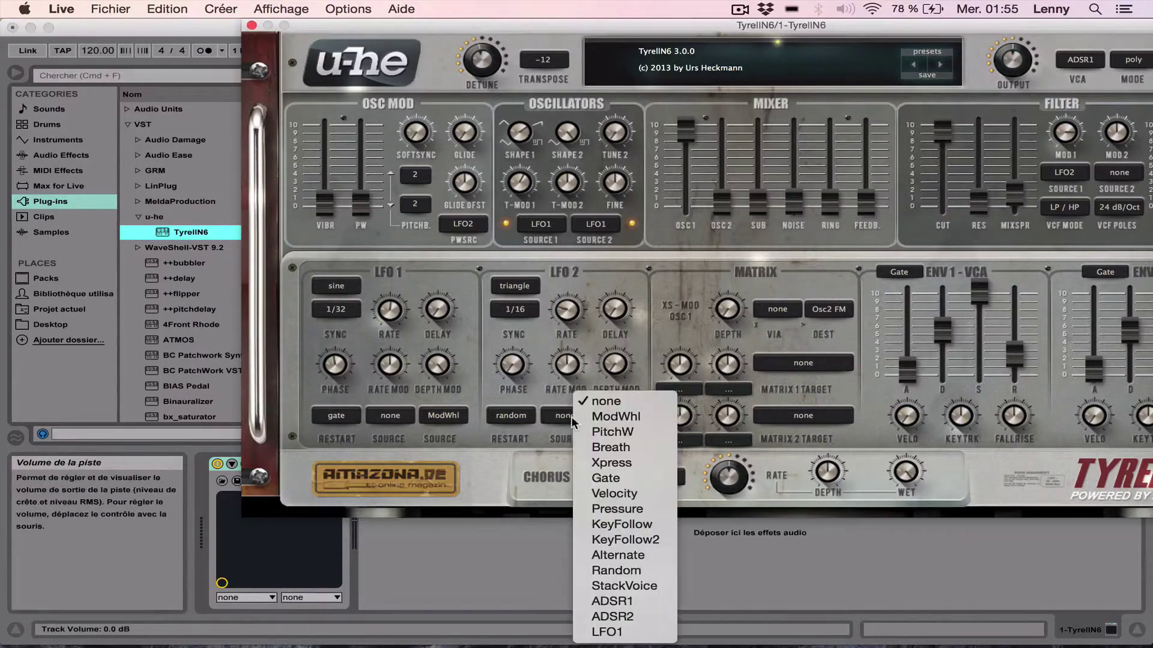
pyautogui.click(615, 601)
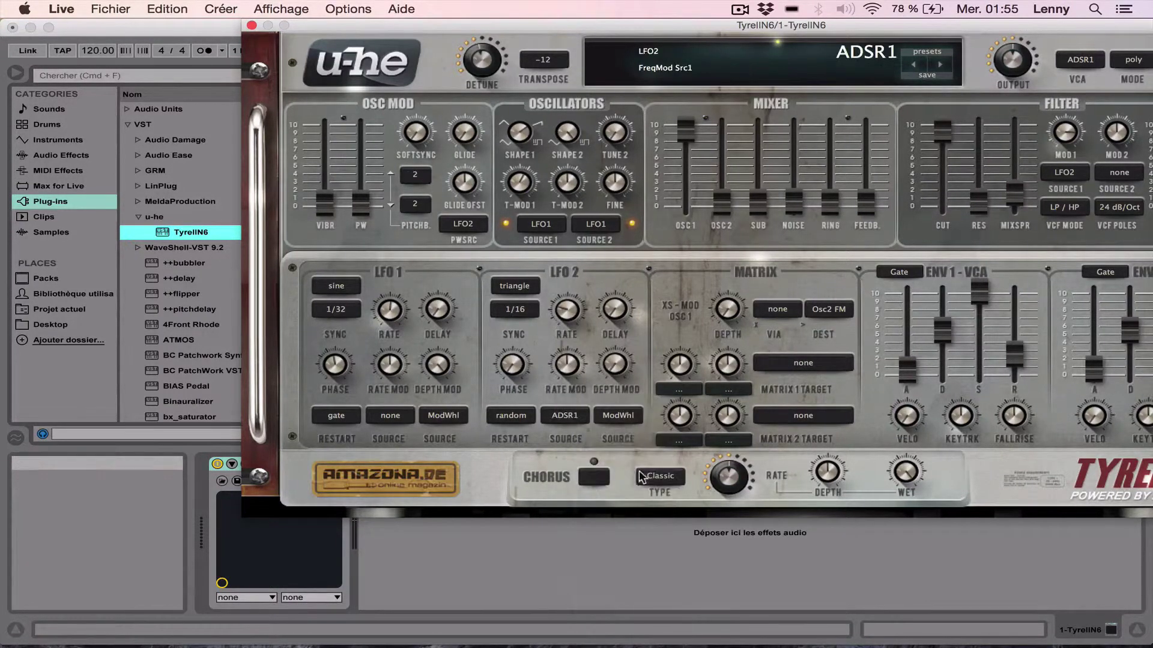
pyautogui.click(622, 416)
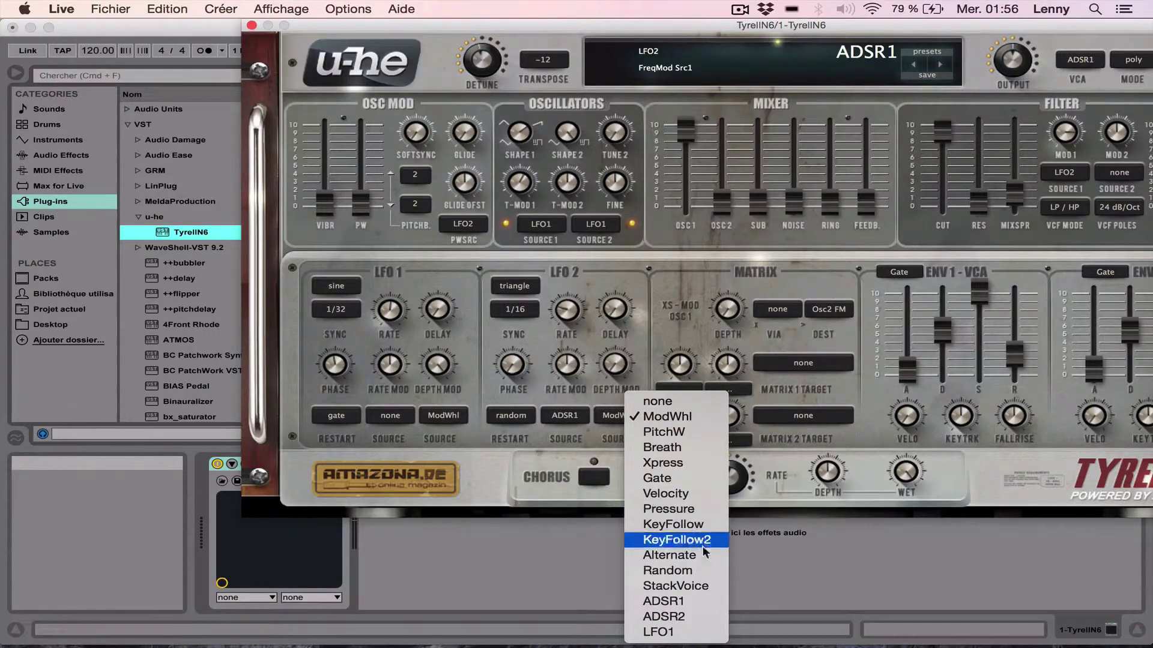
pyautogui.click(689, 494)
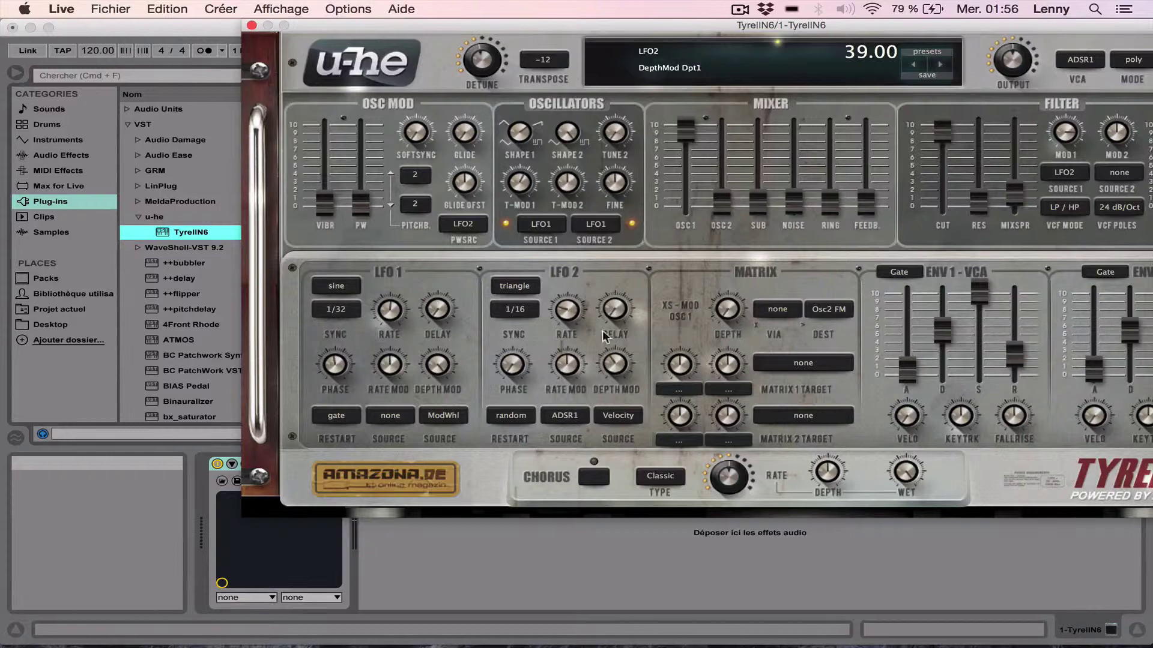
# Adjust LFO 2's depth modulation and sweep its rate modulation, ending at -0.40
pyautogui.moveTo(612, 370); pyautogui.dragTo(620, 327)
pyautogui.moveTo(564, 375)
pyautogui.mouseDown()
pyautogui.moveTo(564, 339)
pyautogui.moveTo(569, 389)
pyautogui.moveTo(571, 338)
pyautogui.moveTo(583, 384)
pyautogui.moveTo(576, 356)
pyautogui.mouseUp()
pyautogui.moveTo(575, 352); pyautogui.dragTo(580, 379)
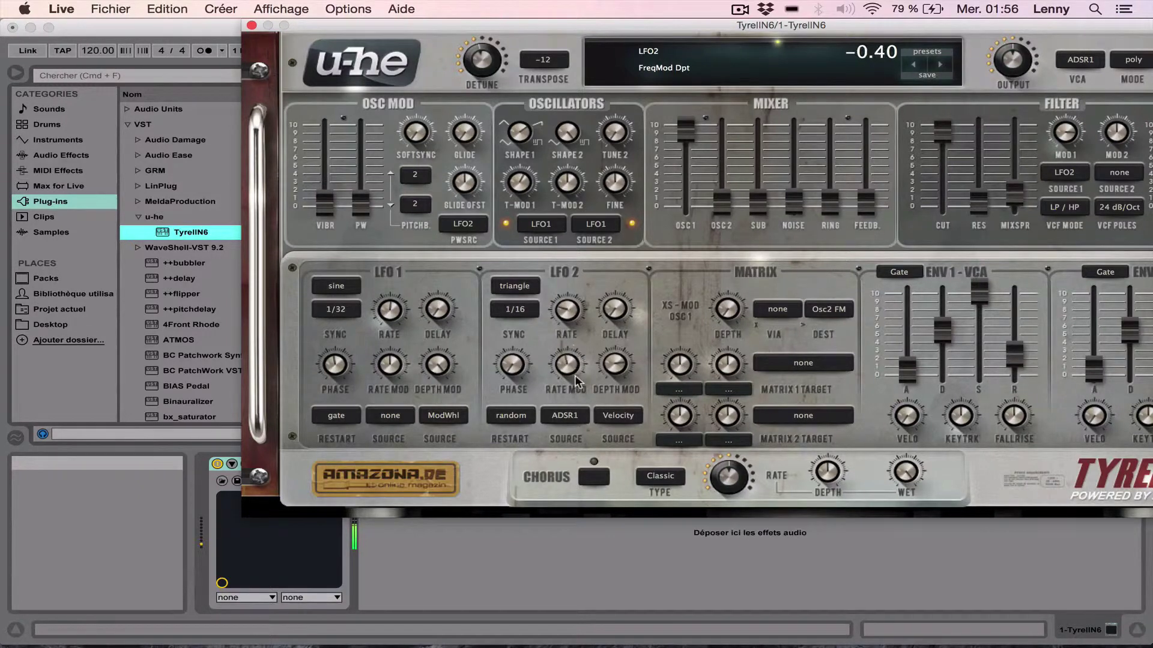
# Change LFO 2's waveform to sine and sweep its delay
pyautogui.moveTo(613, 310); pyautogui.dragTo(612, 209)
pyautogui.click(522, 287)
pyautogui.click(522, 291)
pyautogui.moveTo(614, 312); pyautogui.dragTo(611, 269)
# Set LFO 2's phase to 53.50 and its restart mode to sync
pyautogui.moveTo(515, 364); pyautogui.dragTo(518, 279)
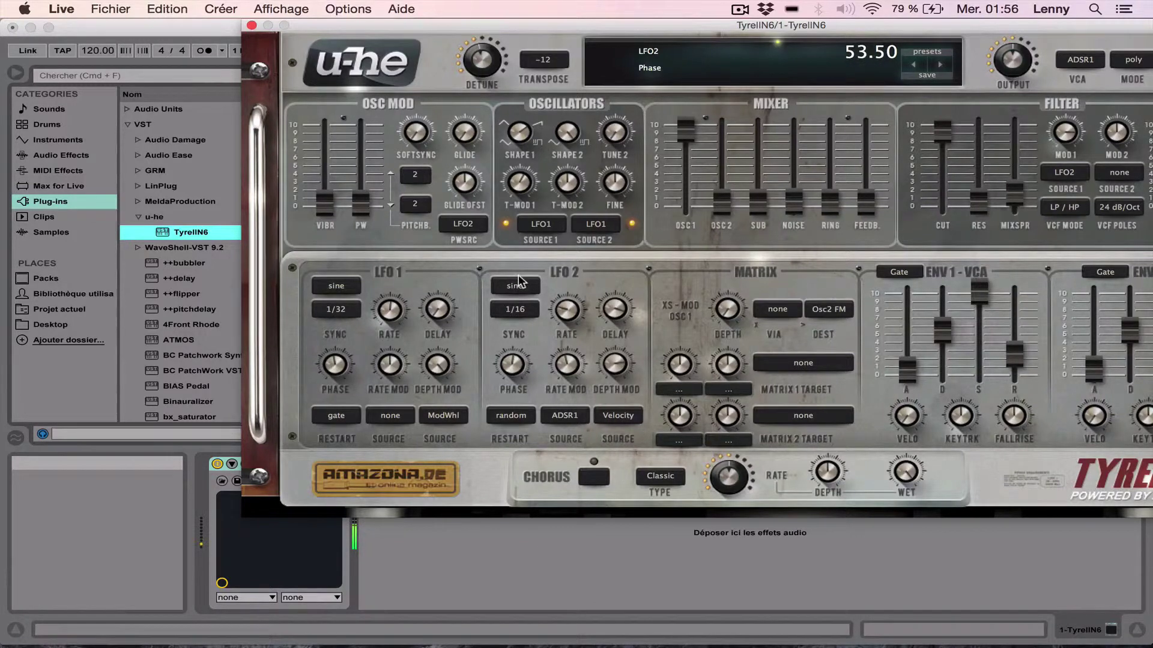
pyautogui.click(515, 413)
pyautogui.click(520, 415)
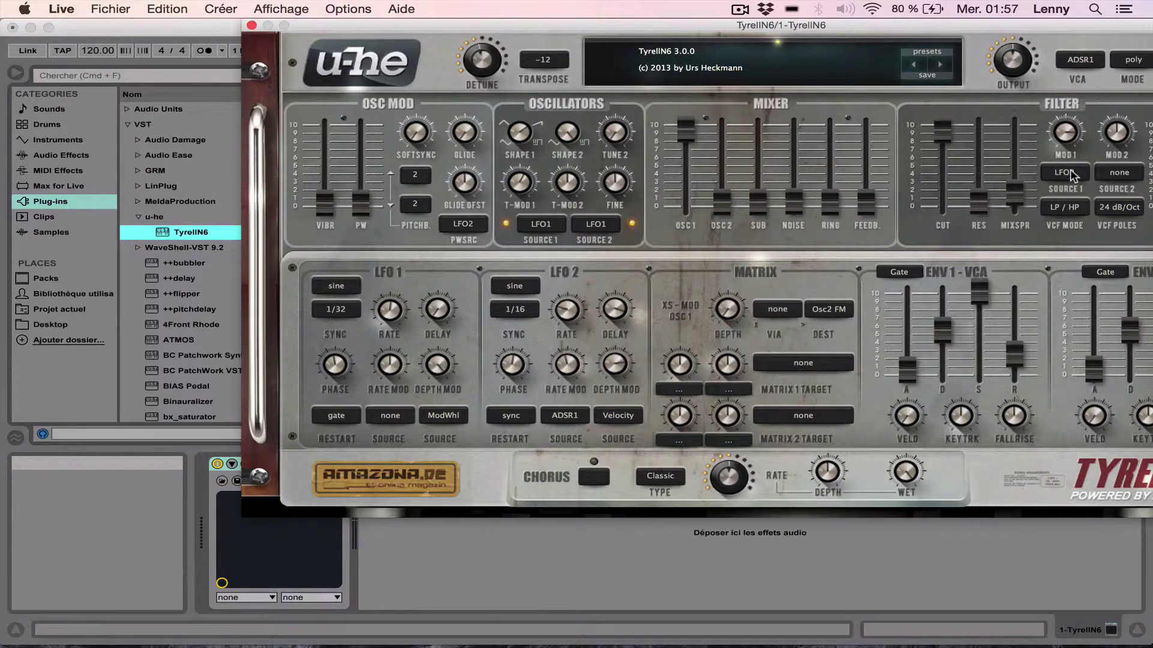
# Bring the synth's filter section fully into view and review the modulation source options for pulse width, oscillators and filter
pyautogui.moveTo(975, 31); pyautogui.dragTo(824, 4)
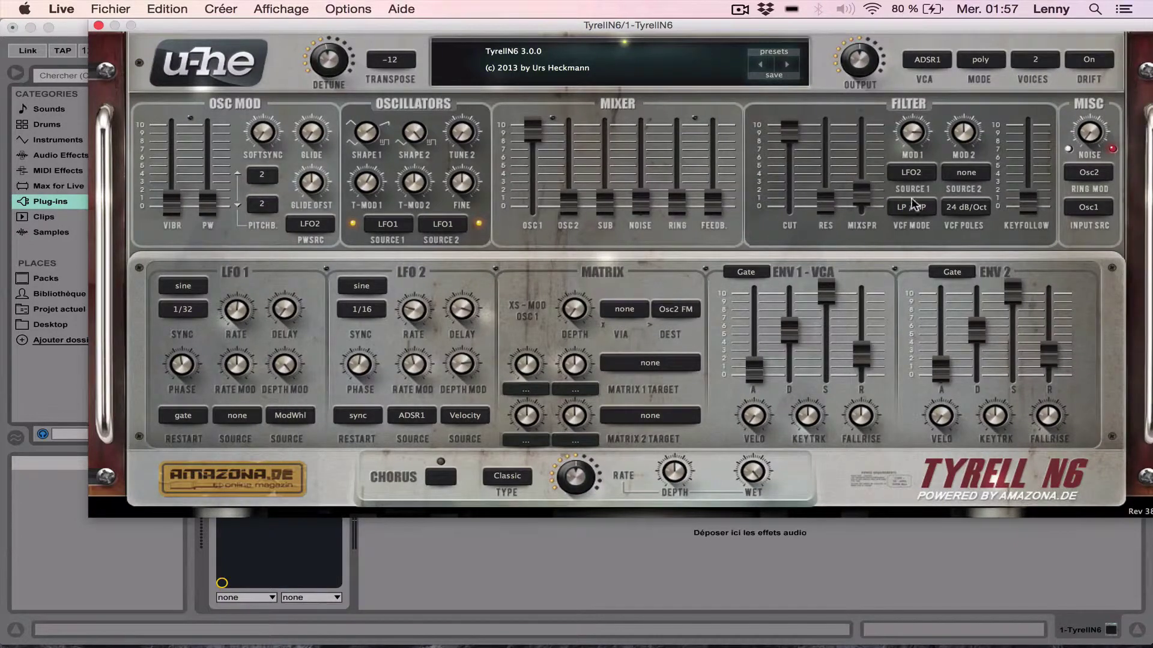
pyautogui.click(308, 226)
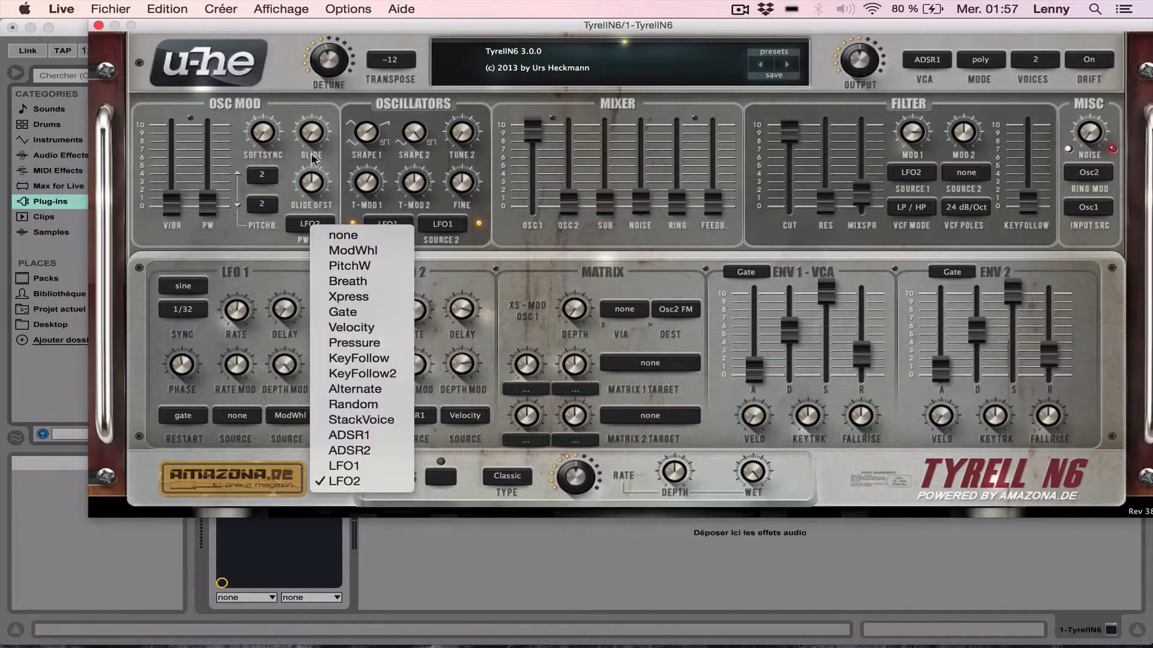
pyautogui.click(428, 241)
pyautogui.click(392, 224)
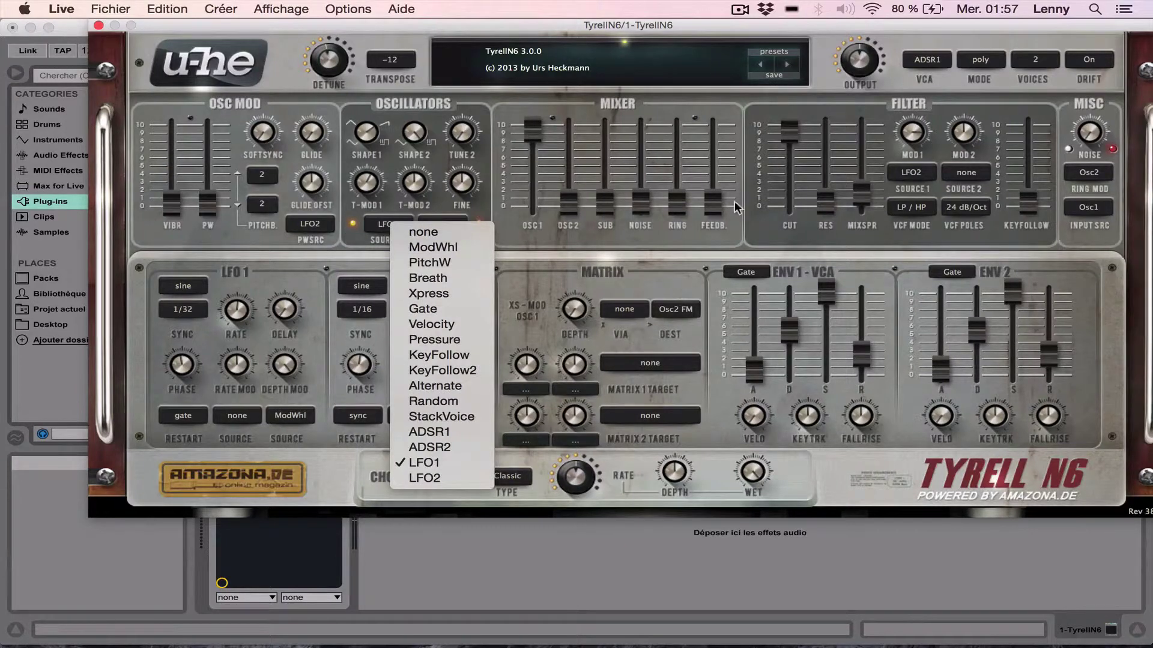
pyautogui.click(925, 207)
pyautogui.click(971, 174)
pyautogui.click(918, 172)
pyautogui.click(910, 172)
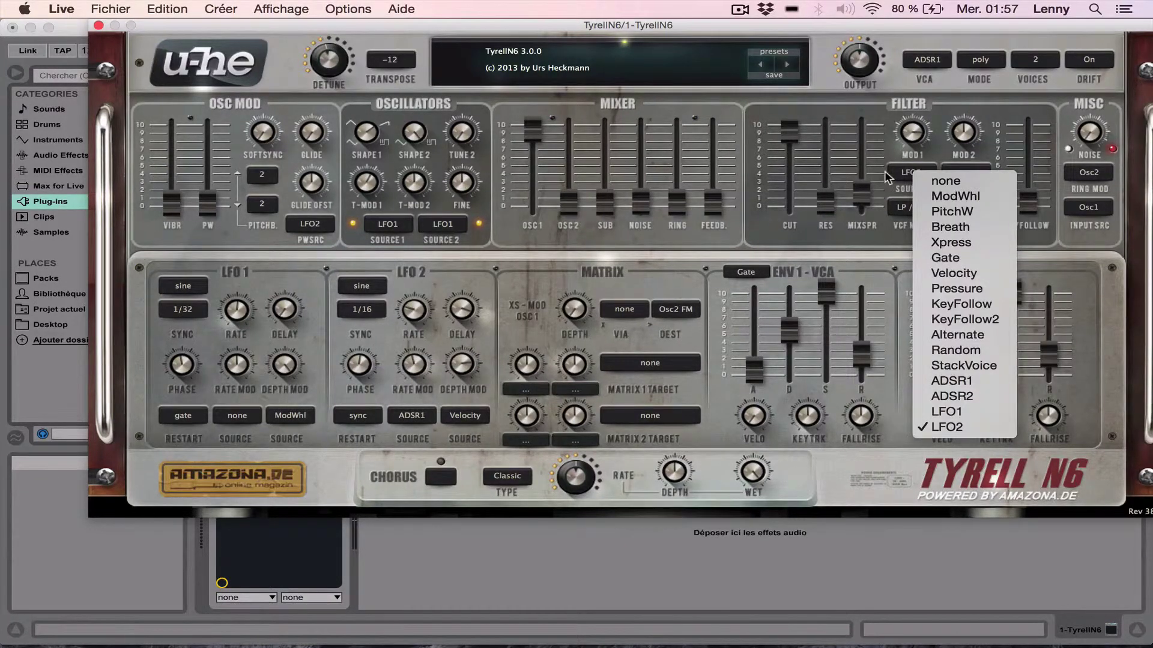
pyautogui.click(885, 176)
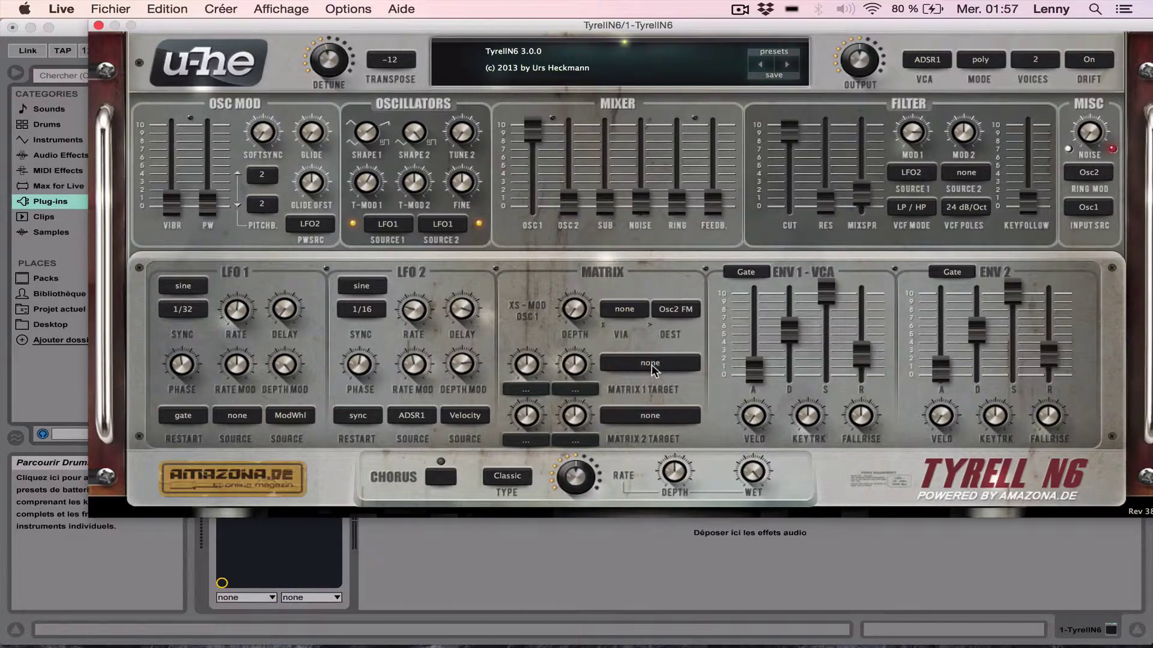
# Assign filter resonance as the Matrix 1 target, with ADSR1 and LFO1 as its two sources
pyautogui.moveTo(652, 366); pyautogui.dragTo(833, 205)
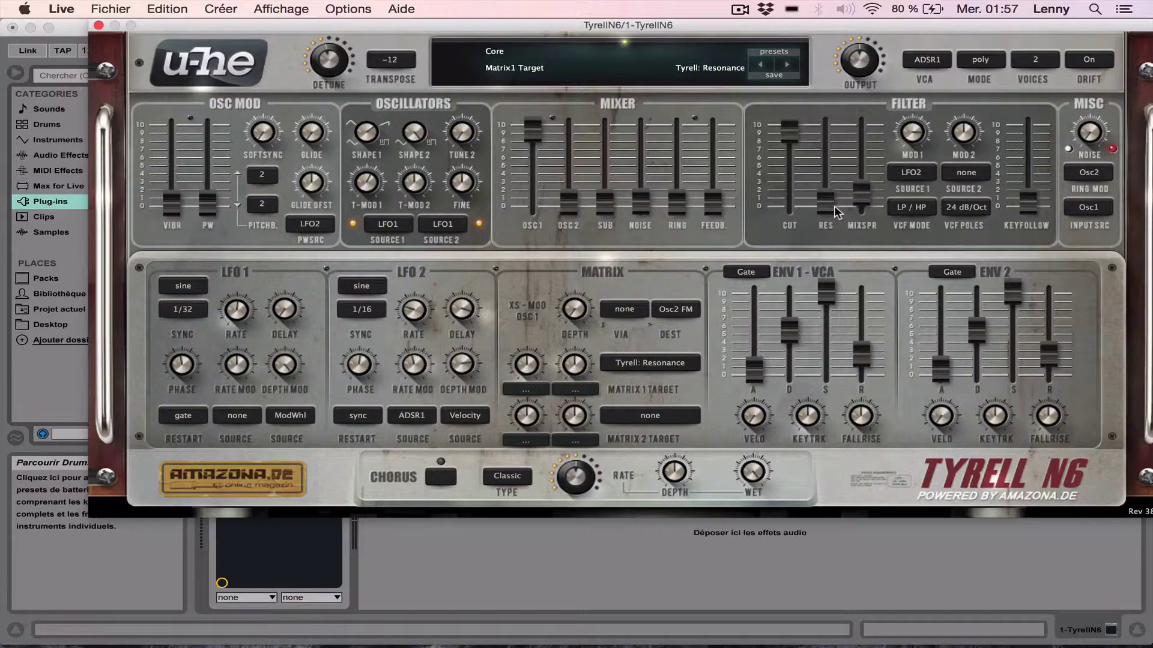
pyautogui.click(530, 389)
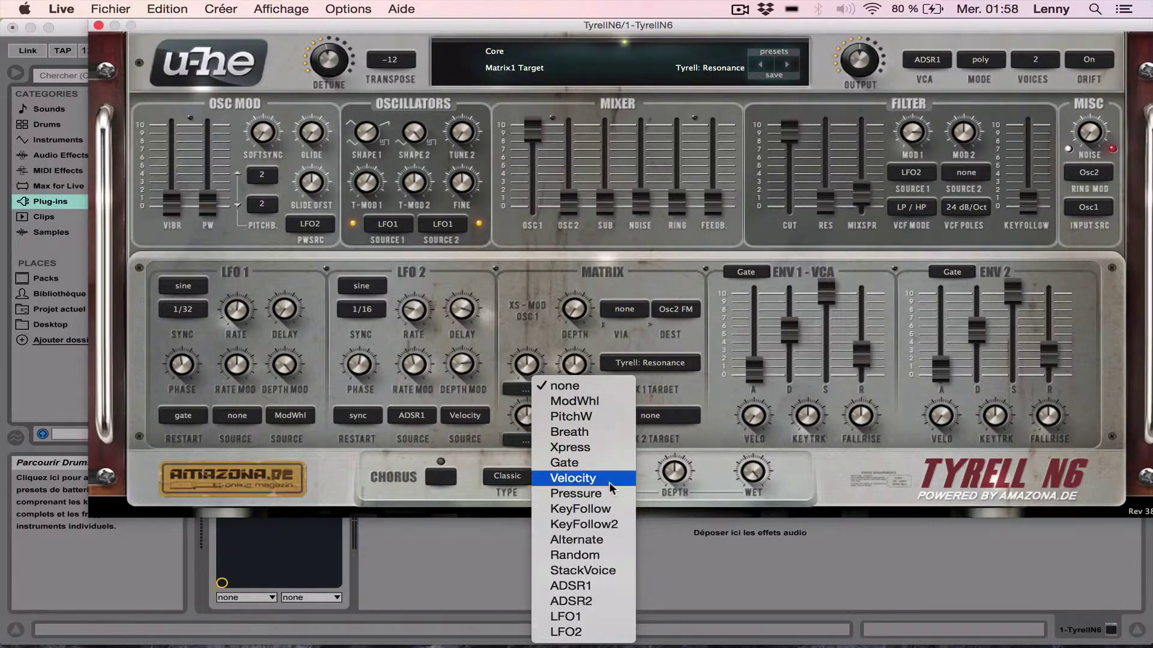
pyautogui.click(610, 585)
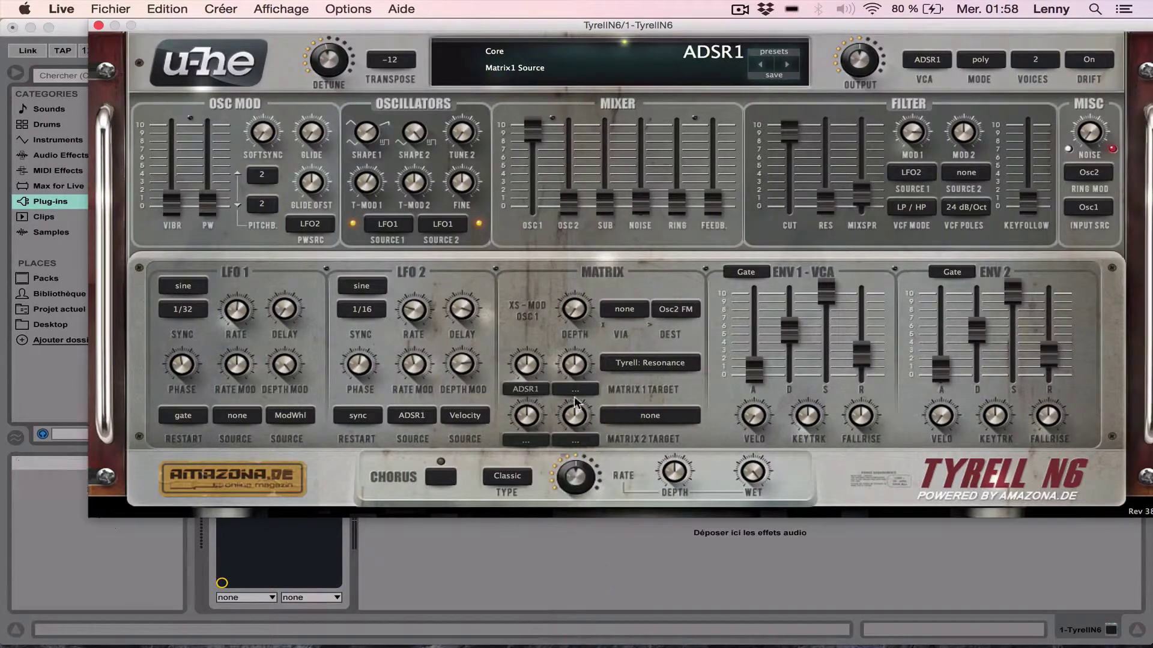
pyautogui.click(575, 390)
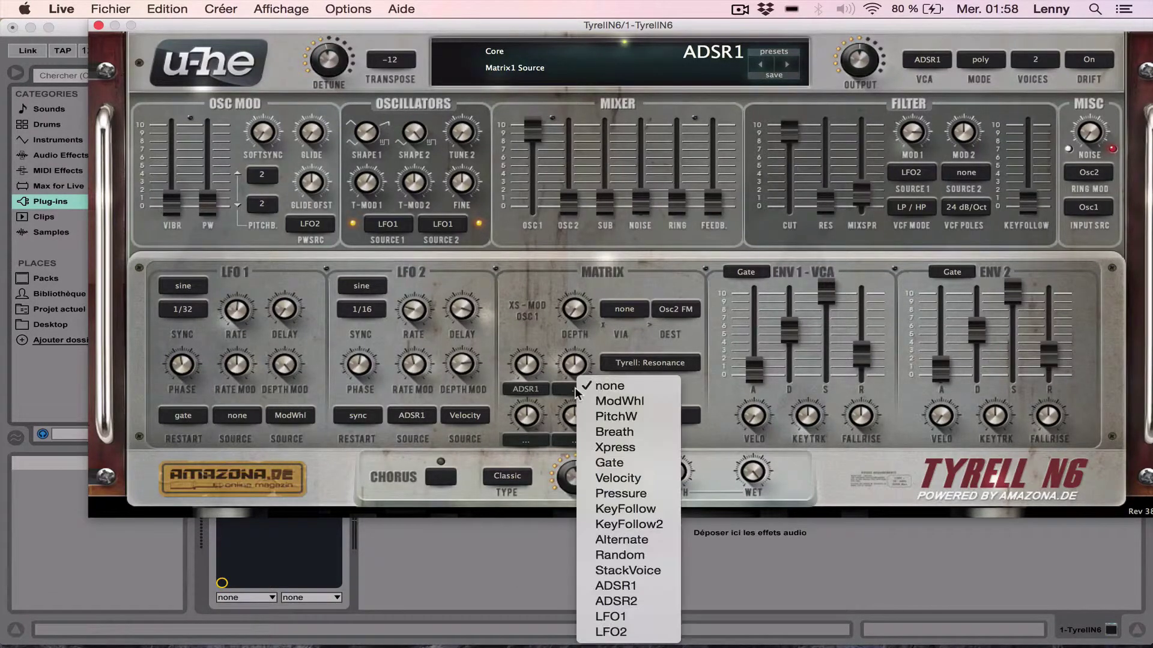
pyautogui.click(620, 617)
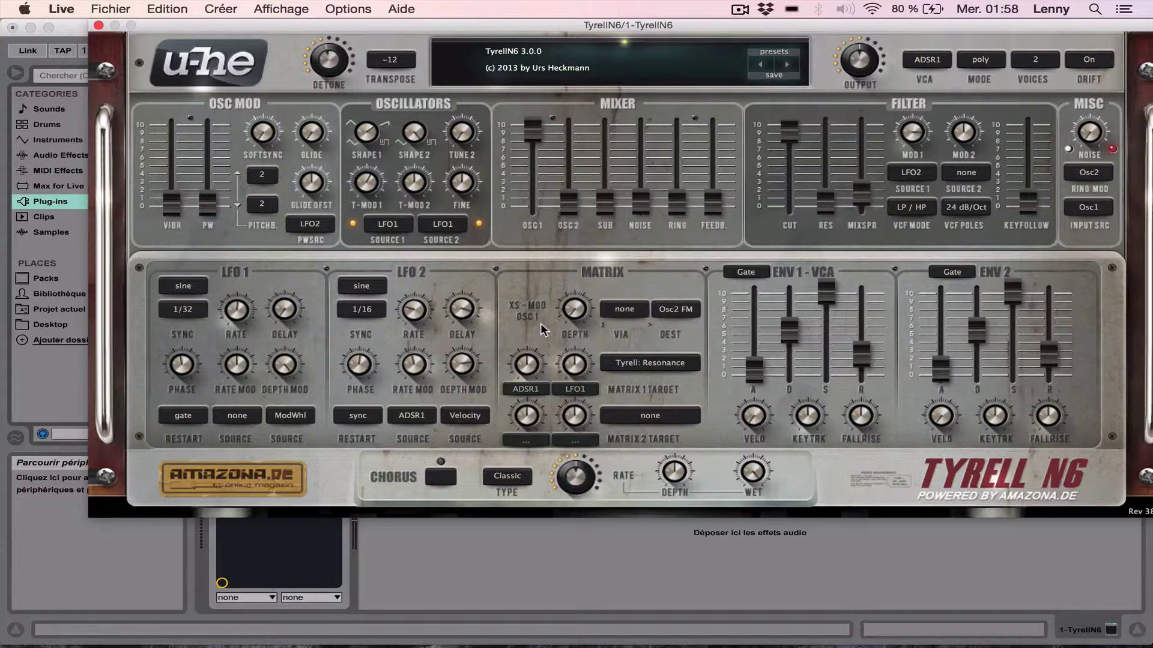
# Try the XS-Mod depth and the vibrato amount, reset vibrato to zero, and test the glide
pyautogui.moveTo(575, 311); pyautogui.dragTo(575, 257)
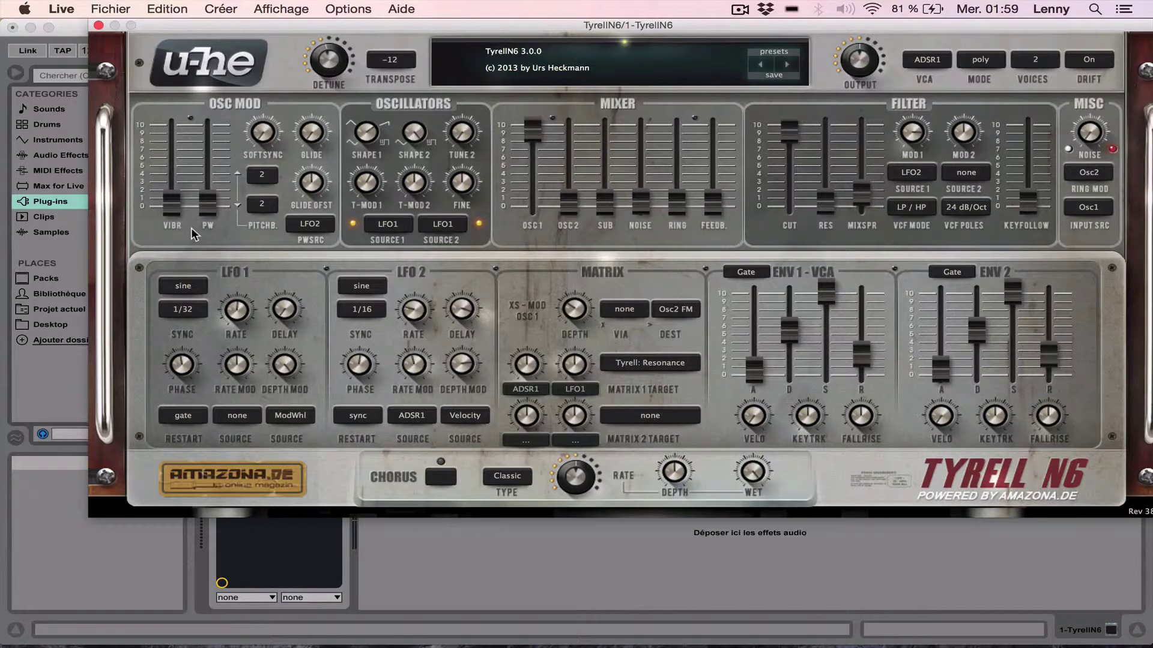
pyautogui.moveTo(171, 204); pyautogui.dragTo(177, 113)
pyautogui.doubleClick(178, 113)
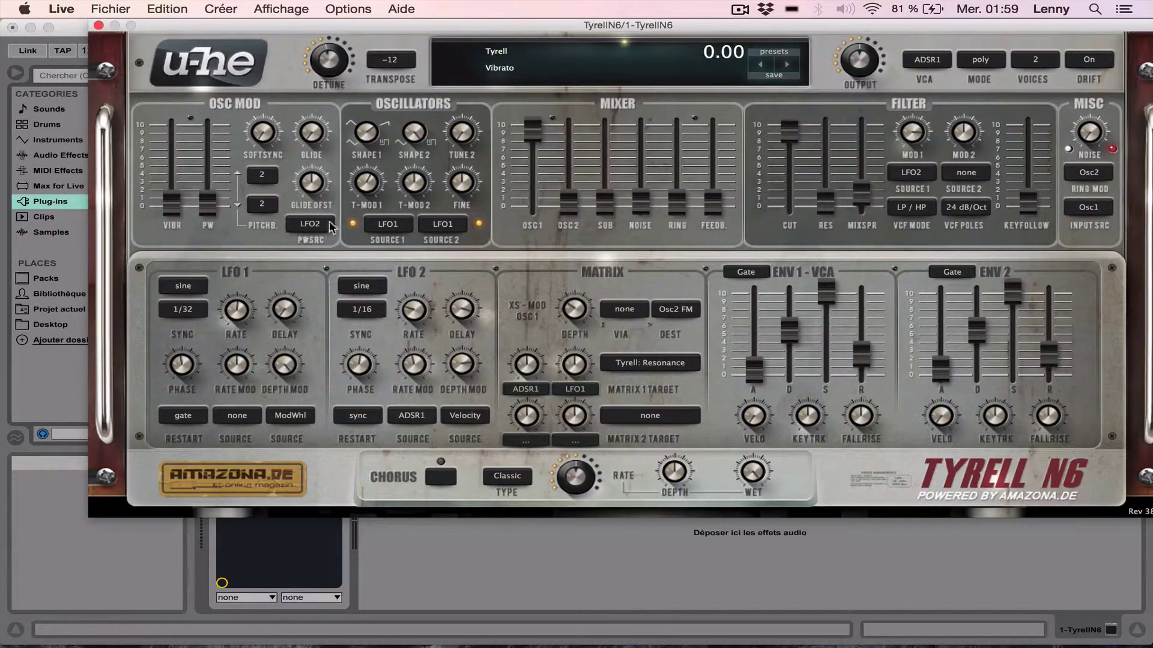
pyautogui.moveTo(309, 136)
pyautogui.mouseDown()
pyautogui.moveTo(308, 125)
pyautogui.moveTo(308, 135)
pyautogui.mouseUp()
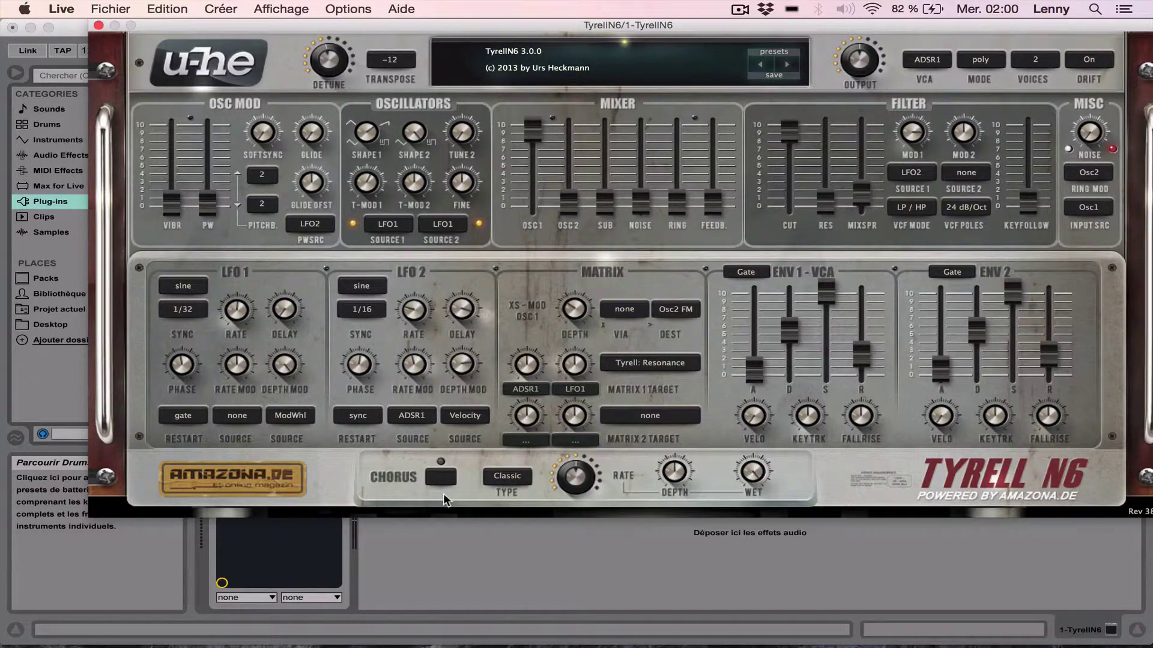
# Check the chorus types, keep Classic, enable the chorus and set its wet level to 88.50
pyautogui.click(511, 480)
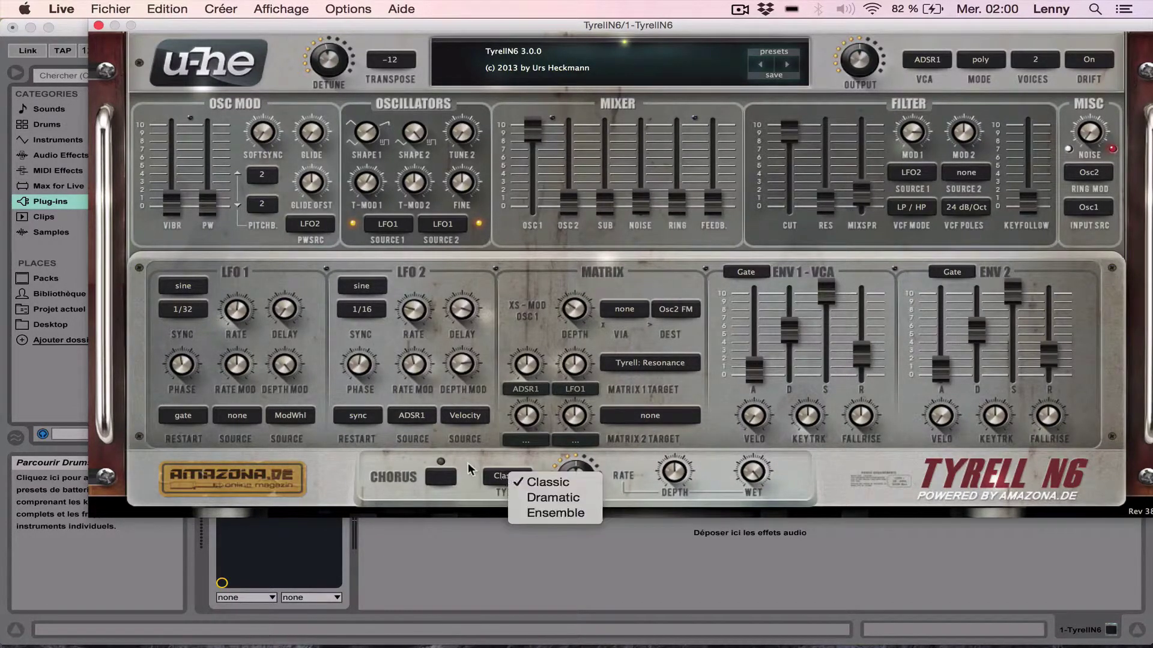
pyautogui.click(467, 467)
pyautogui.click(445, 474)
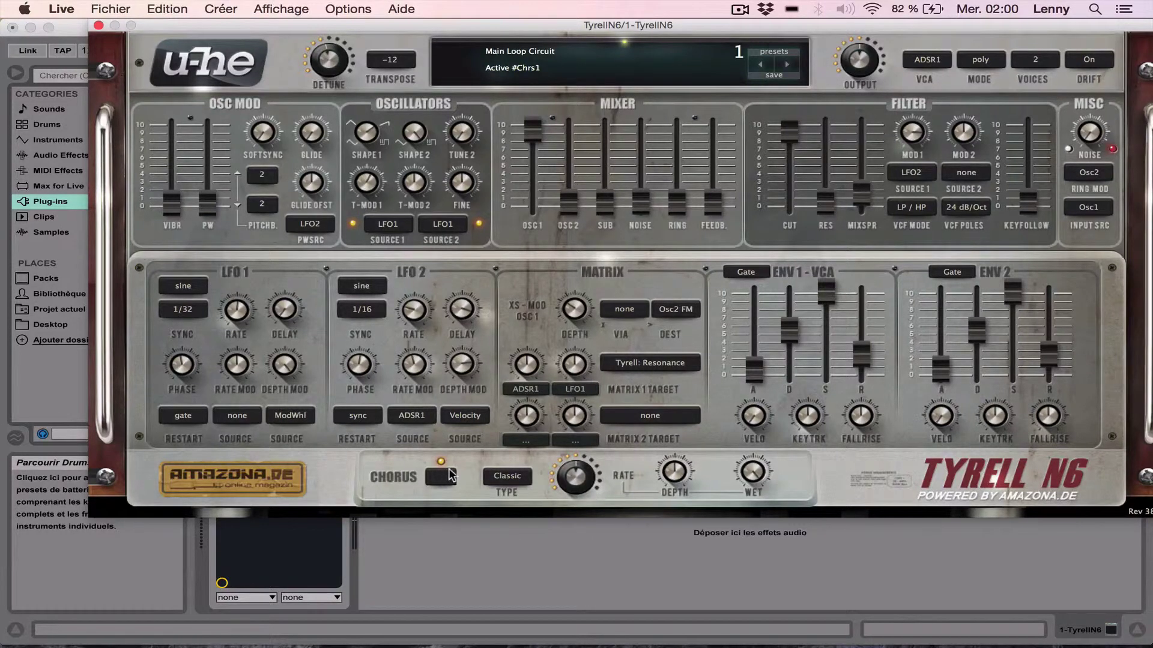
pyautogui.moveTo(753, 473); pyautogui.dragTo(751, 487)
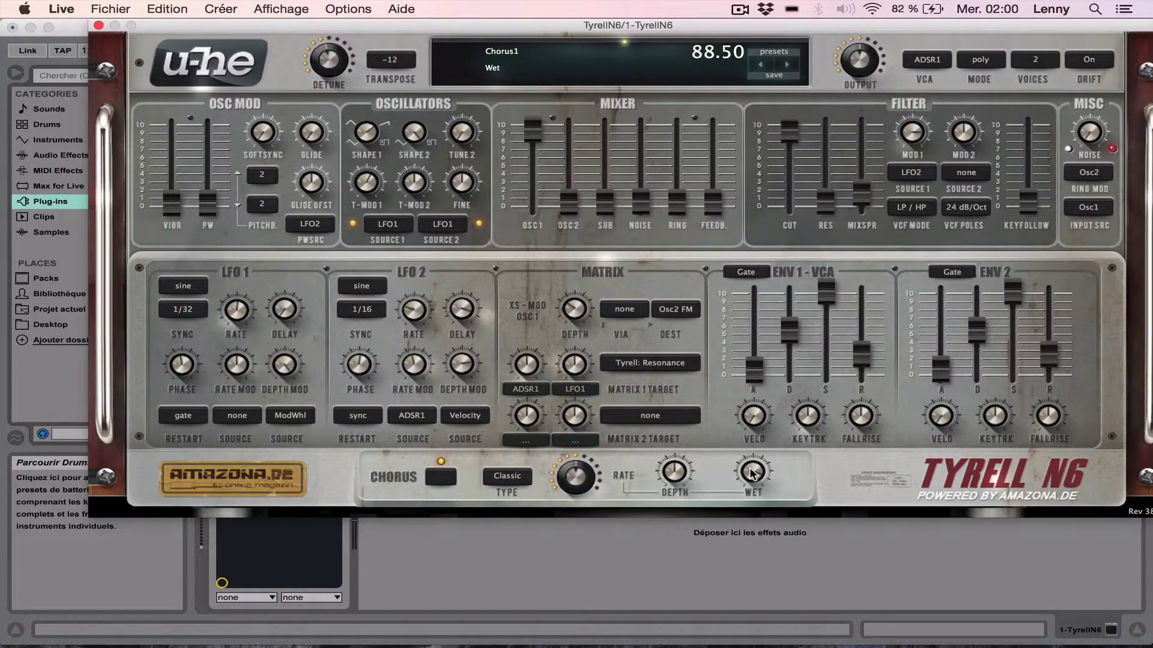
# Compare the sound with the chorus off and on, and adjust its wet level, rate and depth
pyautogui.click(440, 478)
pyautogui.click(439, 477)
pyautogui.moveTo(754, 474); pyautogui.dragTo(751, 438)
pyautogui.moveTo(575, 477)
pyautogui.mouseDown()
pyautogui.moveTo(578, 440)
pyautogui.moveTo(578, 468)
pyautogui.mouseUp()
pyautogui.moveTo(674, 471)
pyautogui.mouseDown()
pyautogui.moveTo(669, 418)
pyautogui.moveTo(672, 472)
pyautogui.mouseUp()
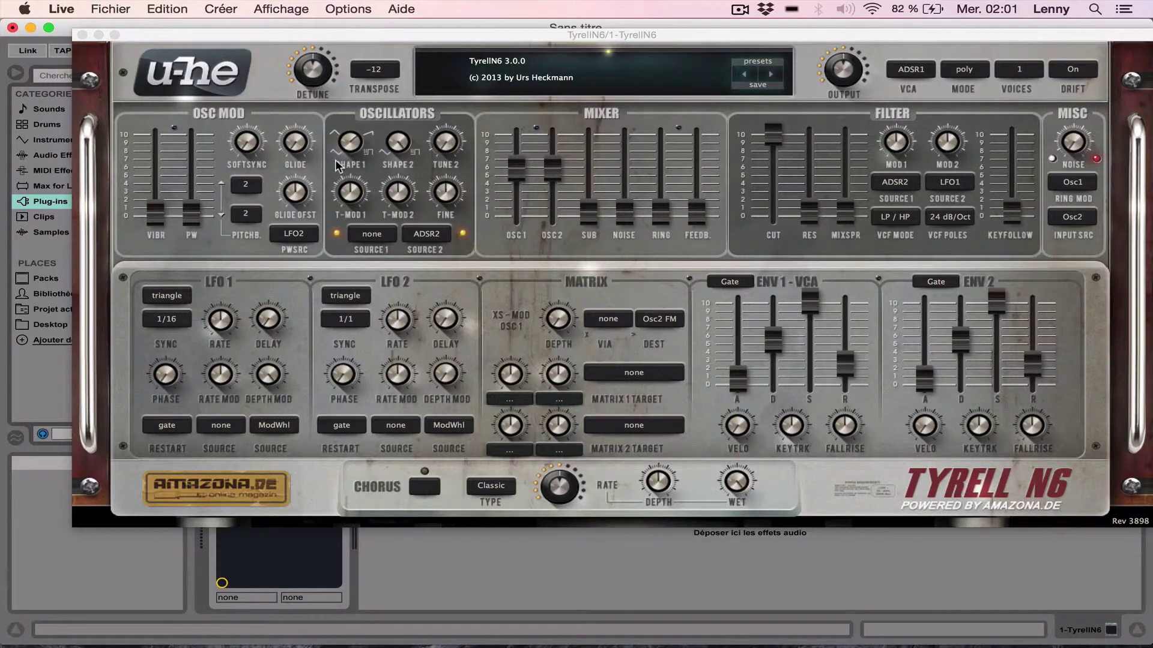
# Set oscillator 1's shape to 1.00 and raise its mixer level to about 9
pyautogui.moveTo(354, 150); pyautogui.dragTo(350, 239)
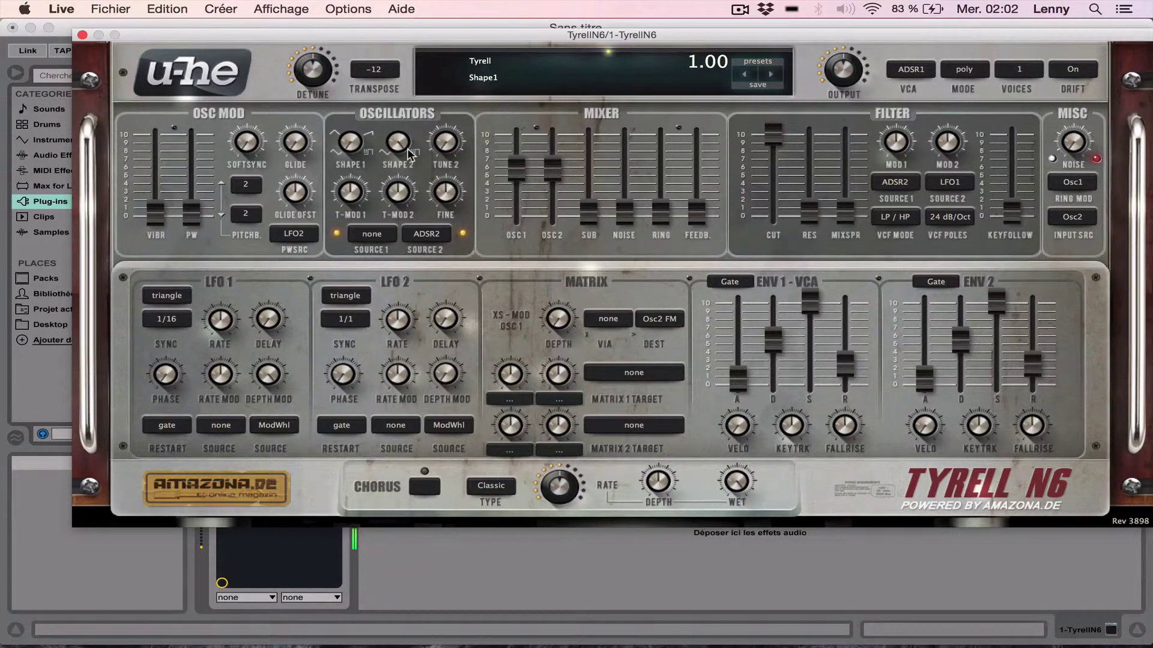
pyautogui.moveTo(517, 165); pyautogui.dragTo(525, 110)
pyautogui.click(552, 164)
pyautogui.moveTo(552, 164); pyautogui.dragTo(552, 163)
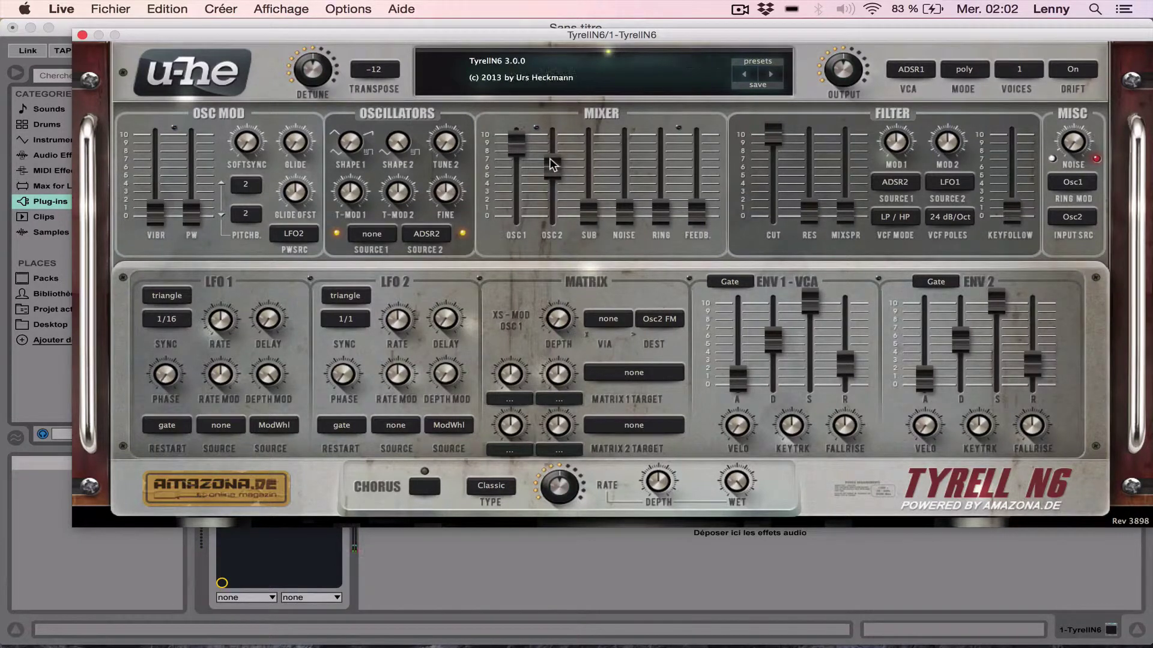
# Raise the sub-oscillator level to about 2 in the mixer and sweep oscillator 2's tuning
pyautogui.click(588, 210)
pyautogui.moveTo(587, 205); pyautogui.dragTo(586, 164)
pyautogui.moveTo(451, 144); pyautogui.dragTo(434, 113)
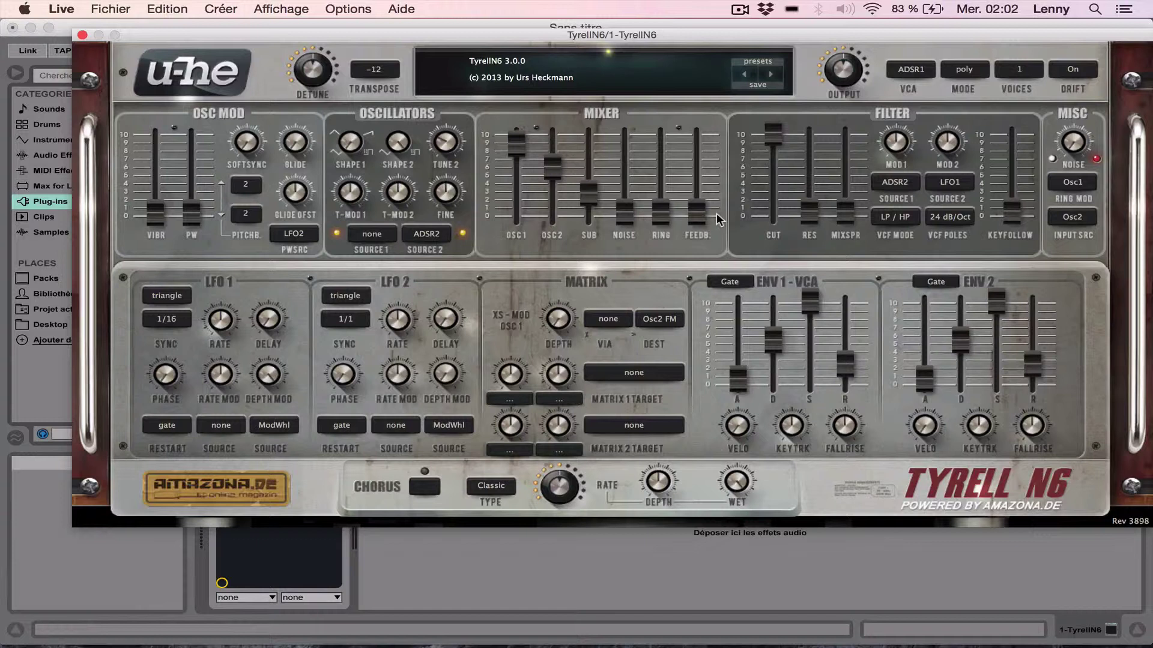
# Raise the noise, ring and feedback levels in the mixer to about 1, 2 and 4, and lower the filter cutoff to 131.00
pyautogui.moveTo(627, 215); pyautogui.dragTo(695, 179)
pyautogui.moveTo(767, 159); pyautogui.dragTo(764, 173)
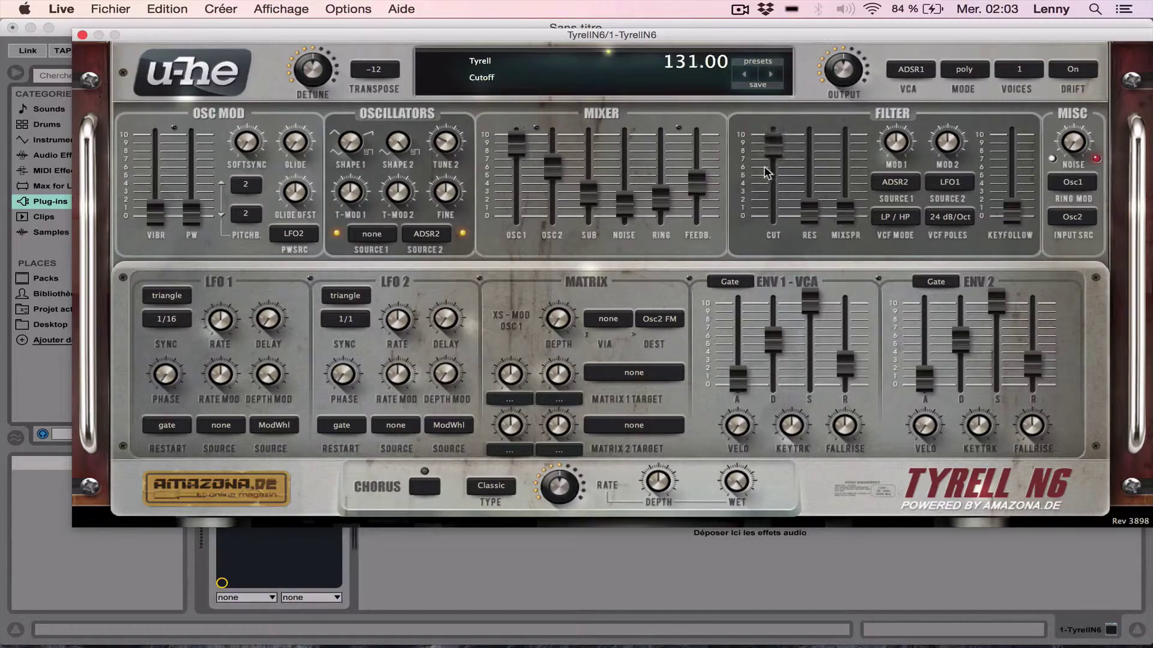
# Set the filter's first modulation source to LFO2 and sync LFO 2 to 1/8
pyautogui.click(885, 184)
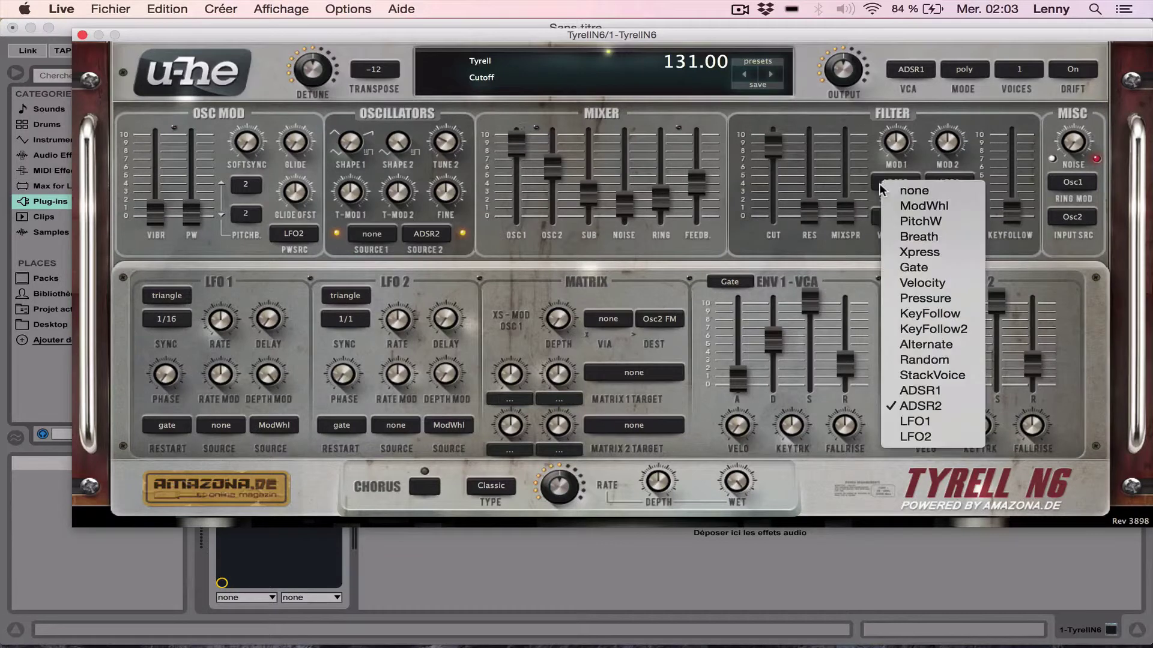
pyautogui.click(945, 444)
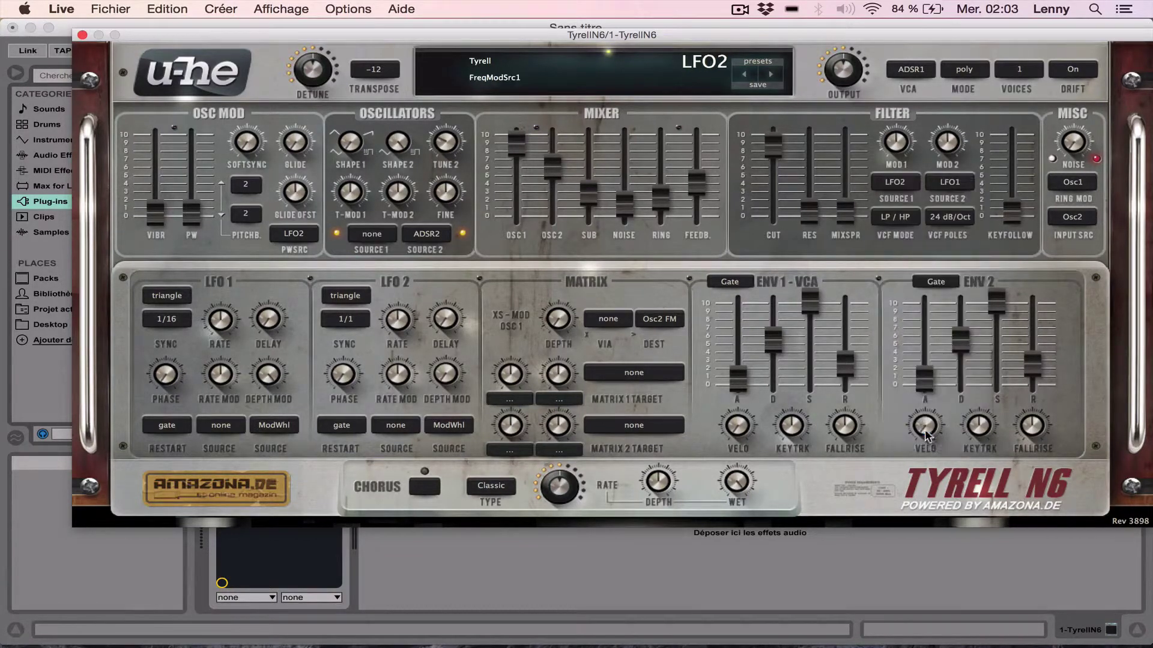
pyautogui.click(347, 321)
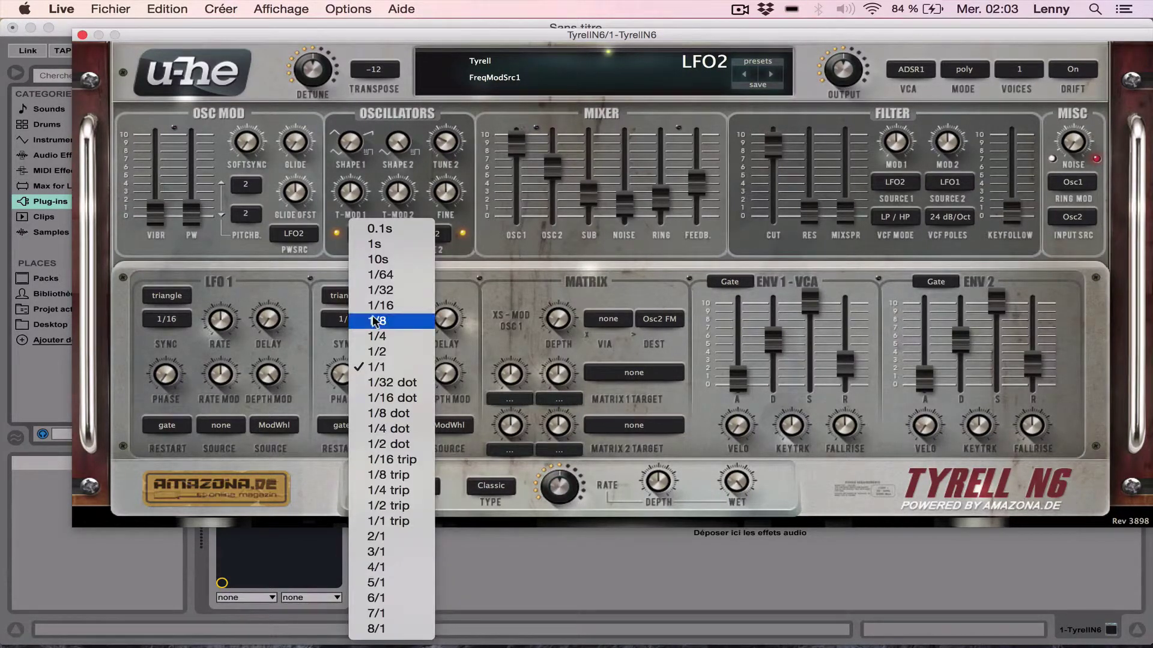
pyautogui.click(374, 322)
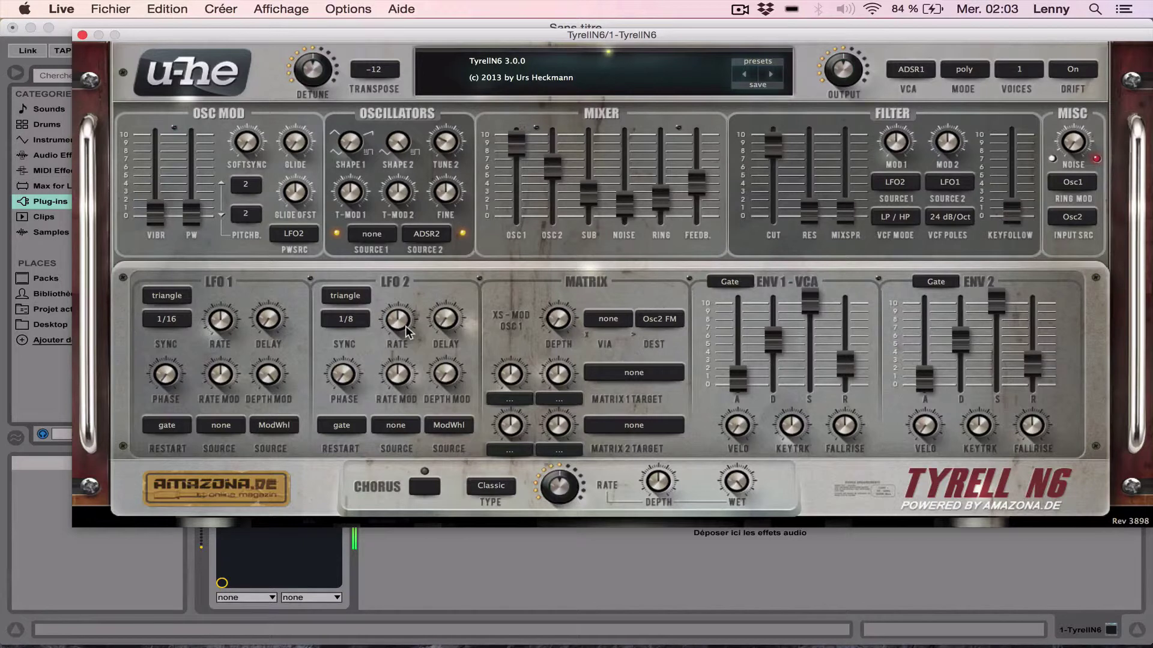
# Set the filter slope to 36 dB/Oct and raise its resonance to about 2
pyautogui.click(957, 219)
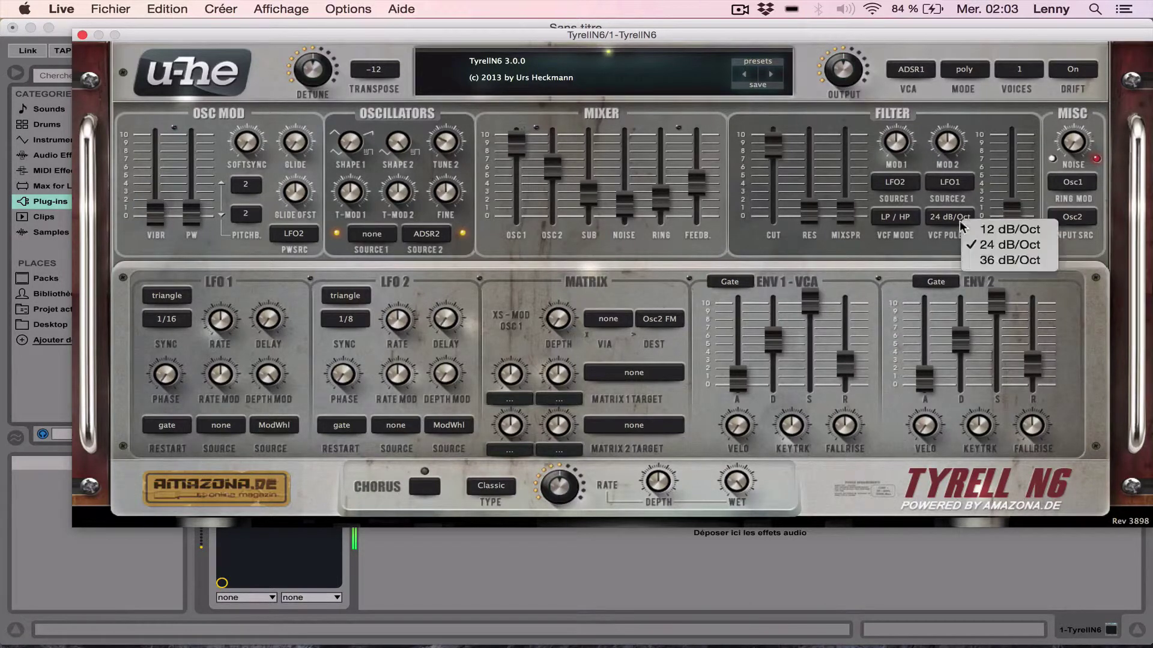
pyautogui.click(973, 263)
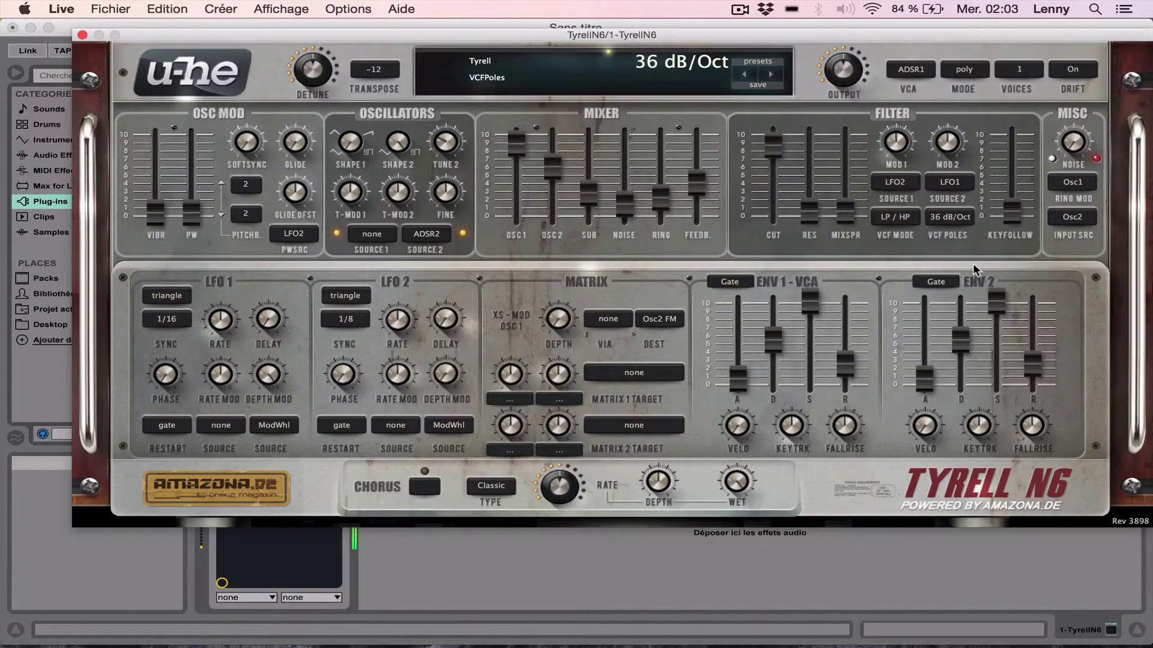
pyautogui.moveTo(809, 213); pyautogui.dragTo(809, 173)
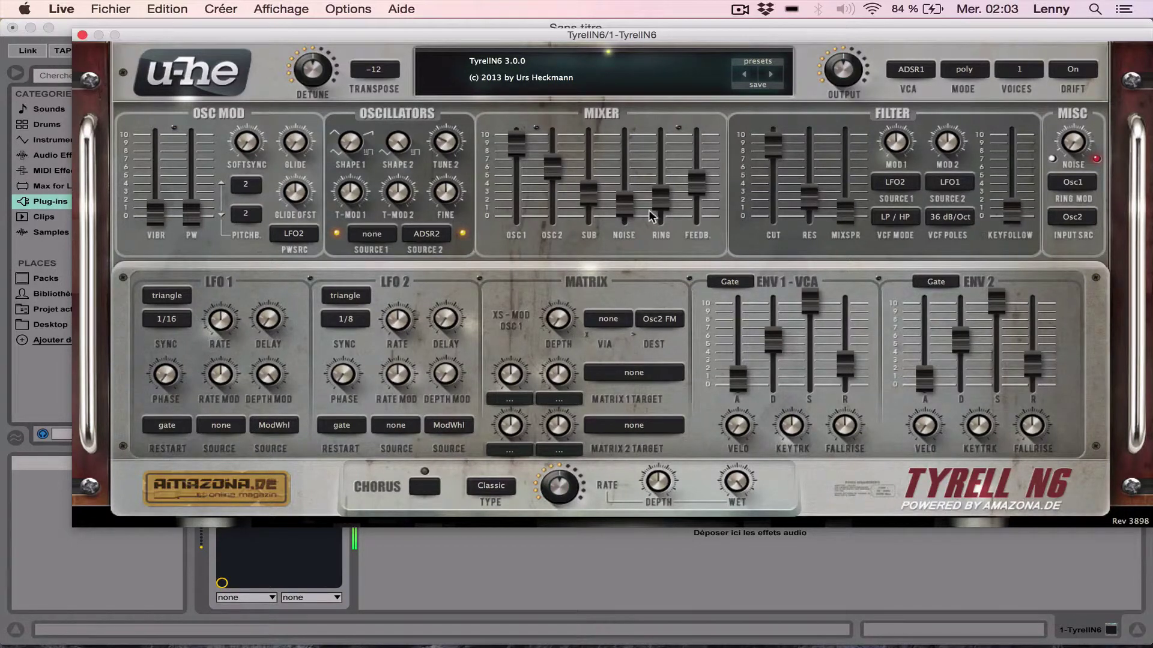
# Set LFO 2's rate to -1.30 and raise the attack of envelope 1 to about 5 and envelope 2 to about 3
pyautogui.moveTo(401, 332); pyautogui.dragTo(396, 340)
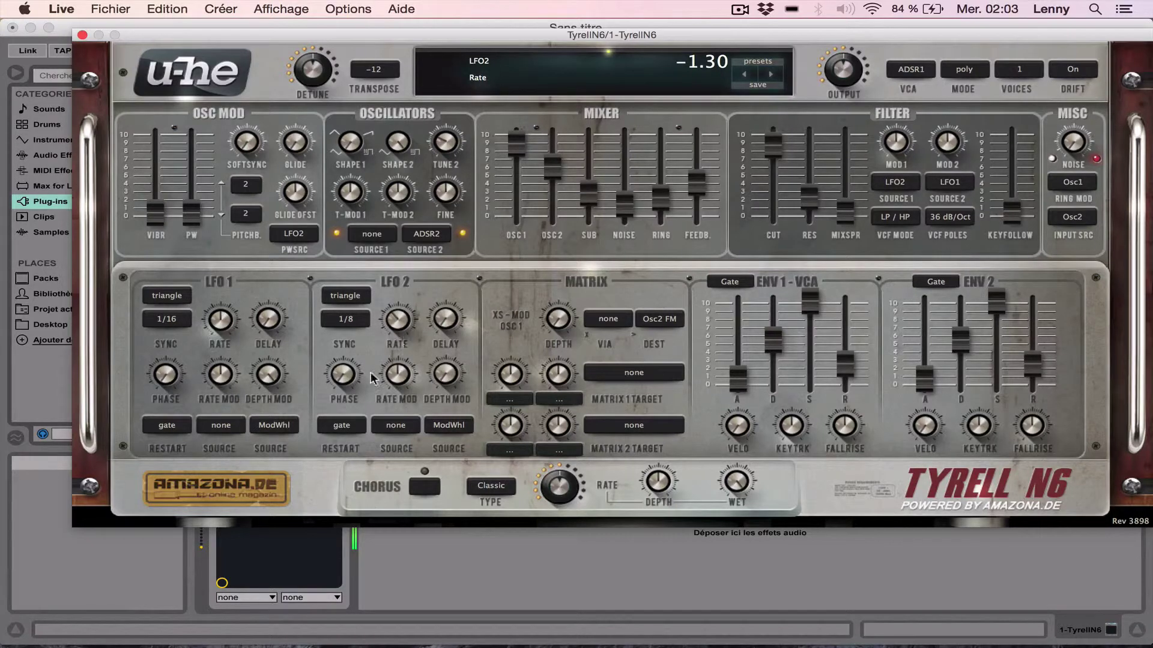
pyautogui.moveTo(738, 375); pyautogui.dragTo(750, 280)
pyautogui.moveTo(737, 337); pyautogui.dragTo(739, 318)
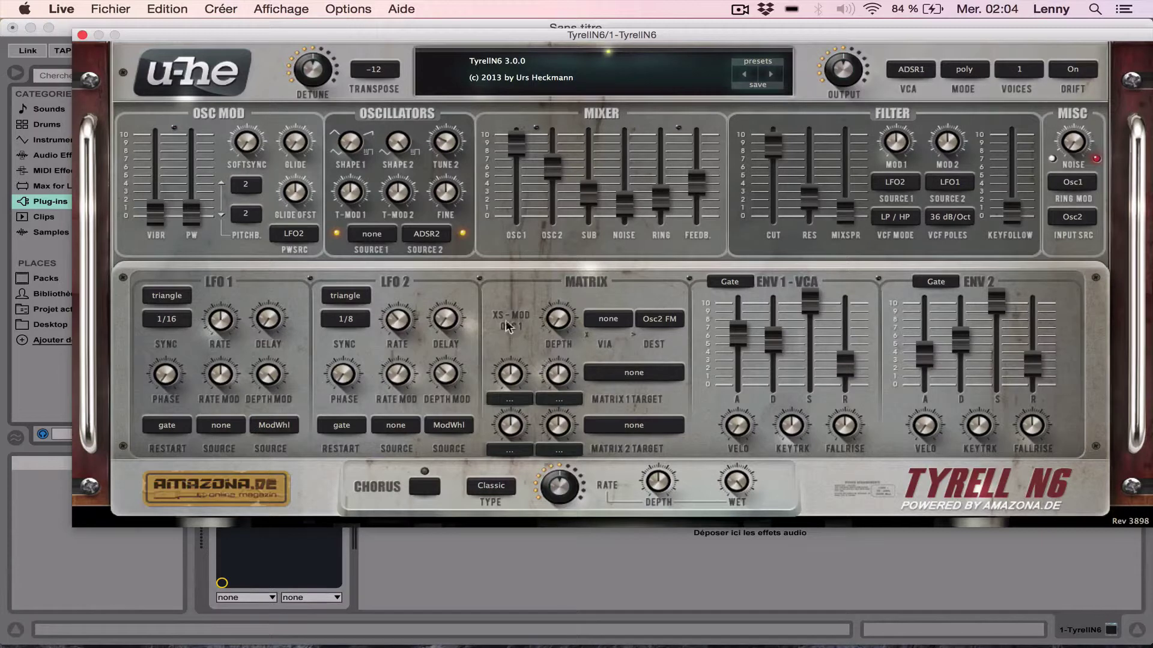
# Route the matrix cross-modulation via ADSR2, adjusting its depth from an initial 11.00, and switch the chorus on
pyautogui.moveTo(559, 329); pyautogui.dragTo(560, 312)
pyautogui.click(620, 324)
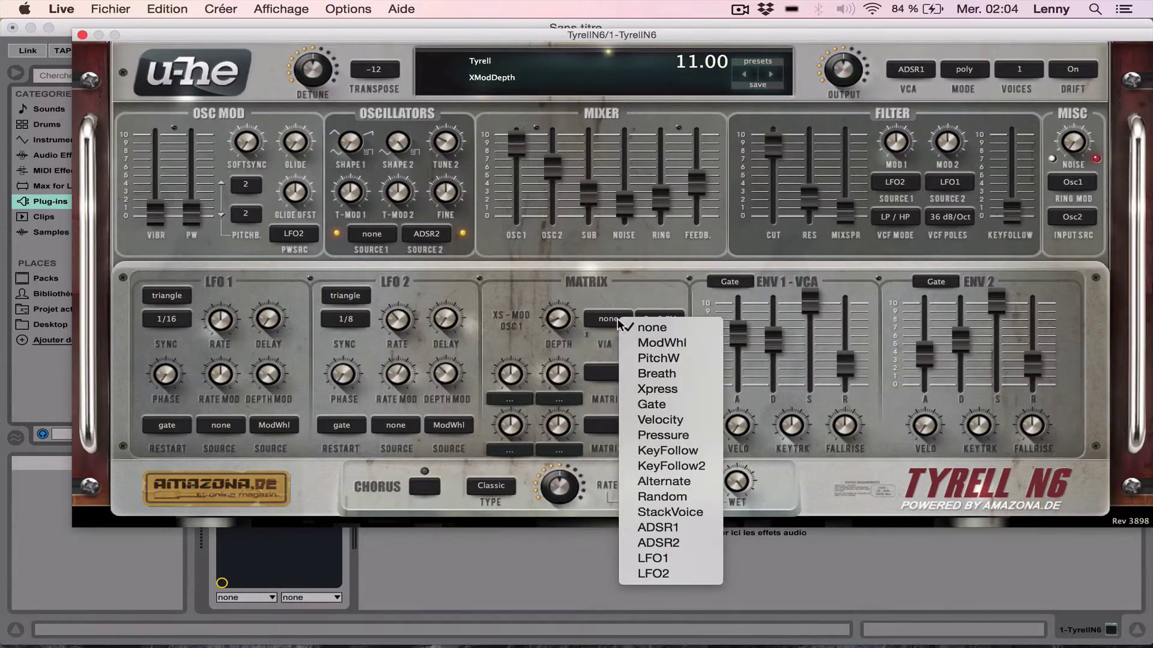
pyautogui.click(692, 545)
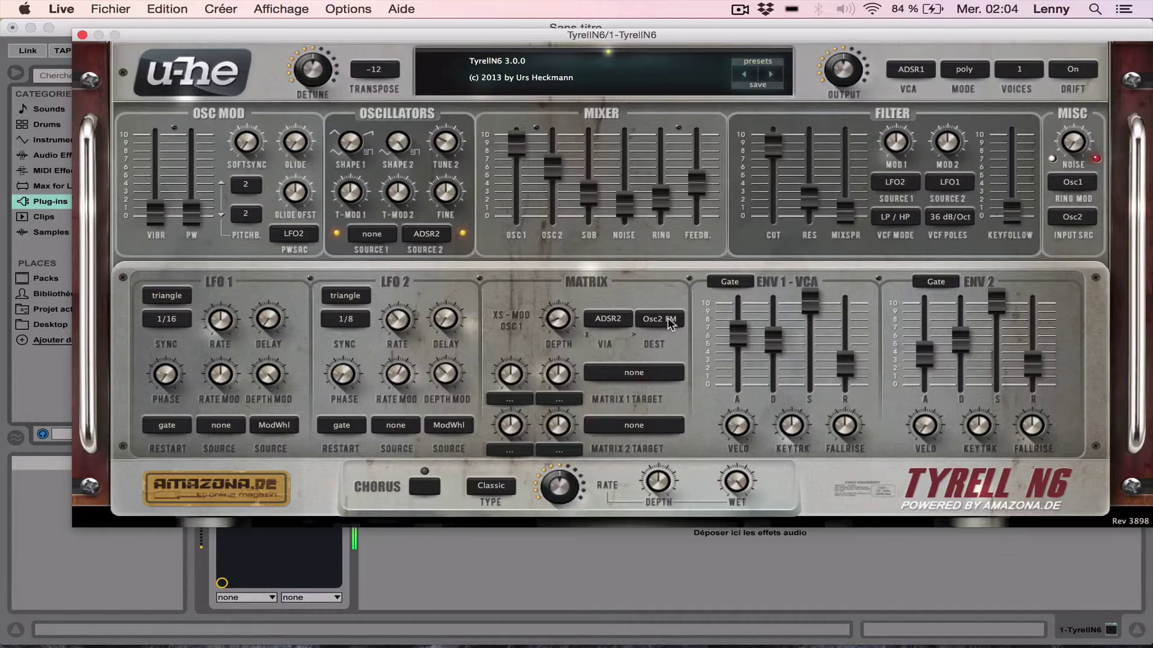
pyautogui.moveTo(558, 319)
pyautogui.mouseDown()
pyautogui.moveTo(565, 231)
pyautogui.moveTo(550, 330)
pyautogui.mouseUp()
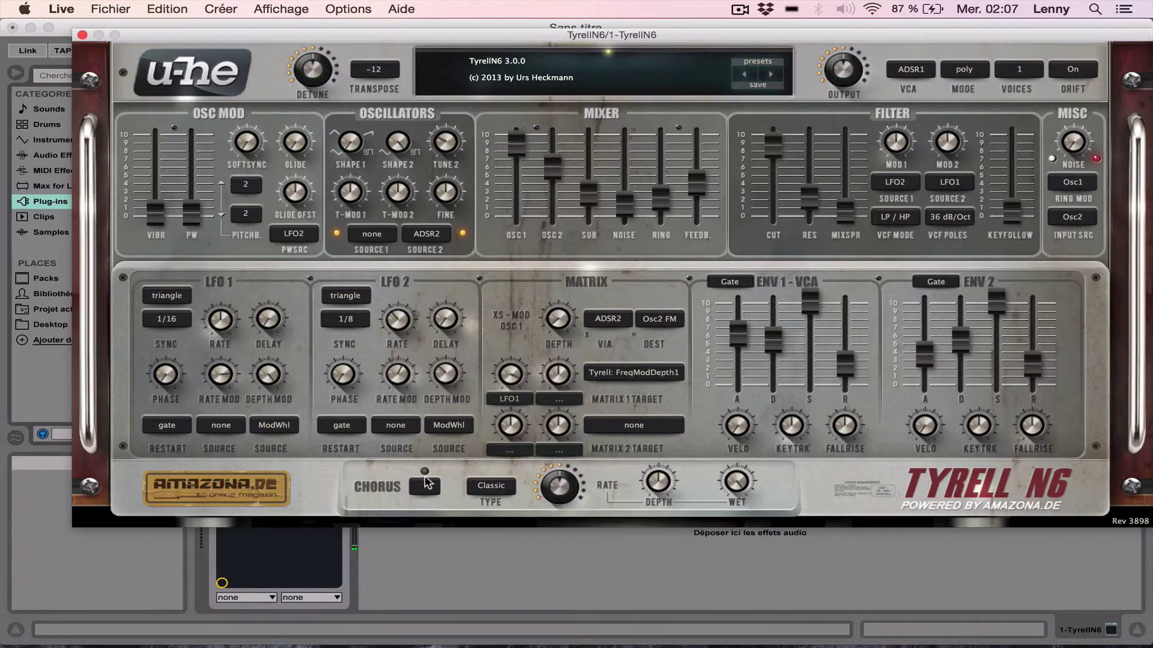
pyautogui.click(425, 483)
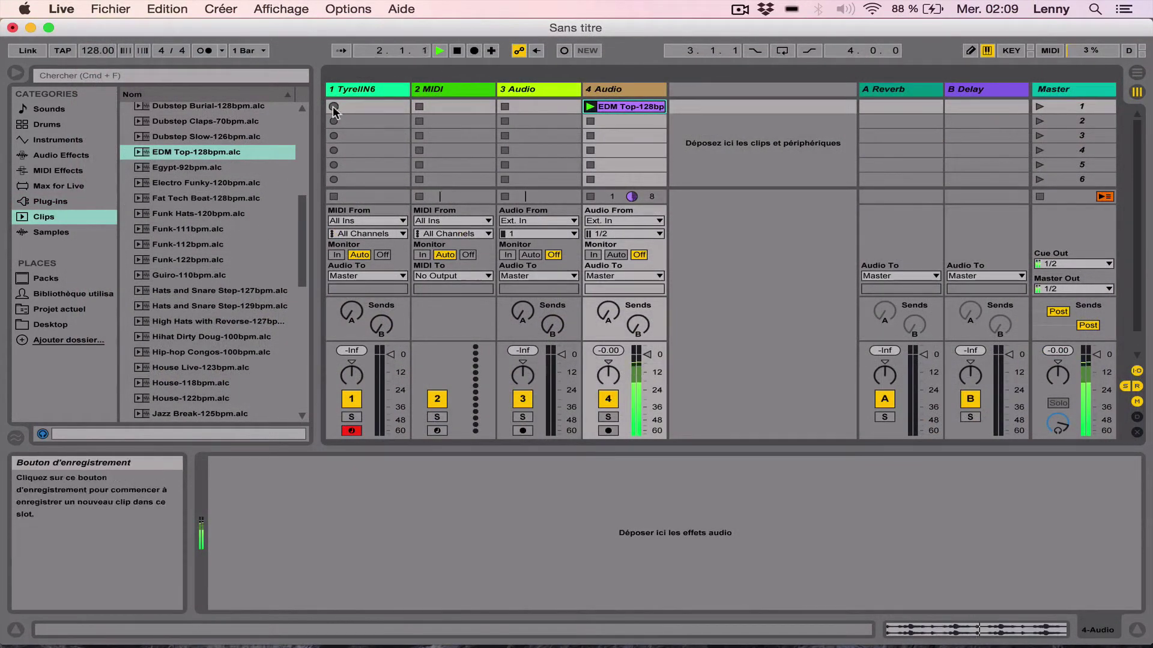
# Record a MIDI clip in the TyrellN6 track's first slot, loop its playback and lower the master volume
pyautogui.click(333, 106)
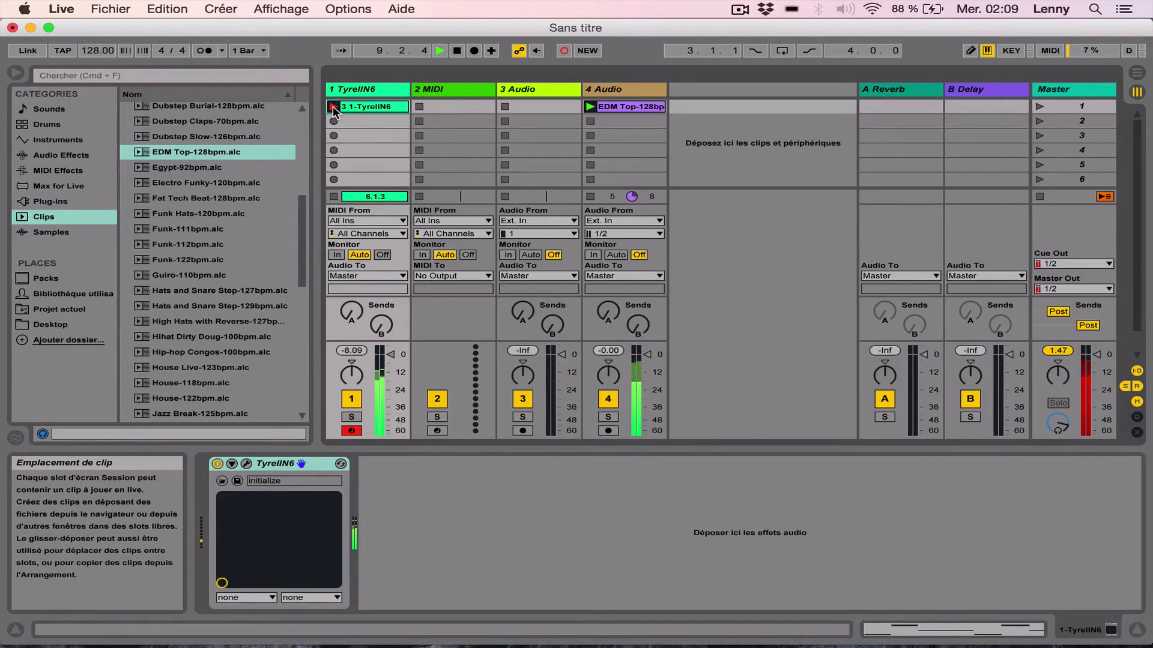
pyautogui.click(333, 106)
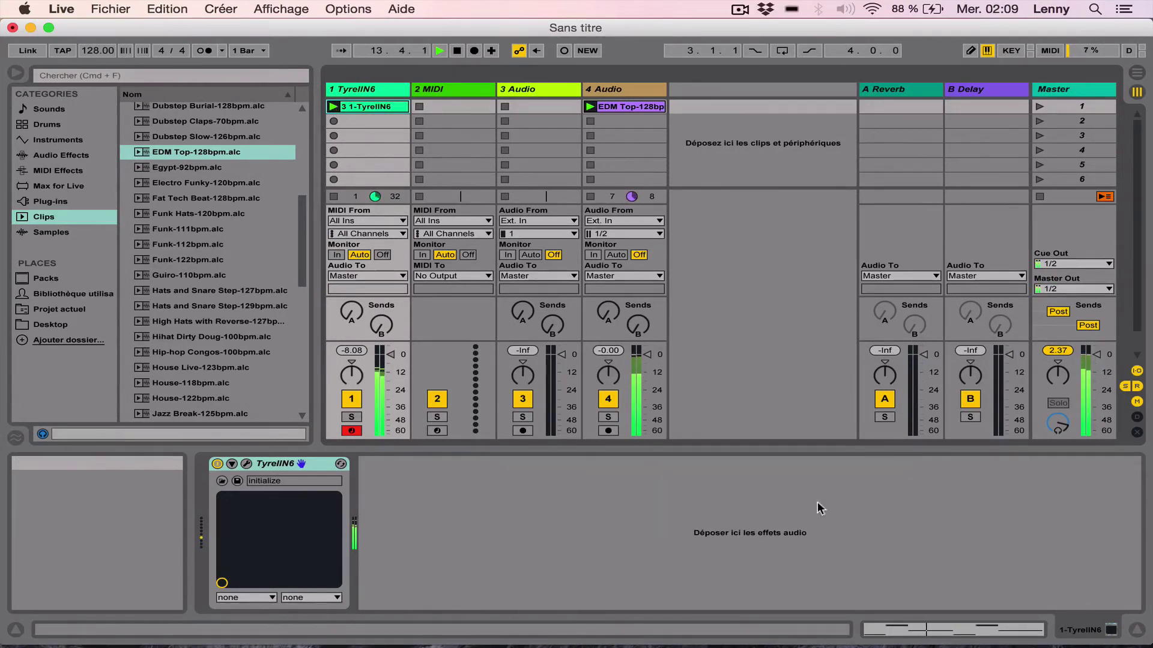
pyautogui.click(1096, 378)
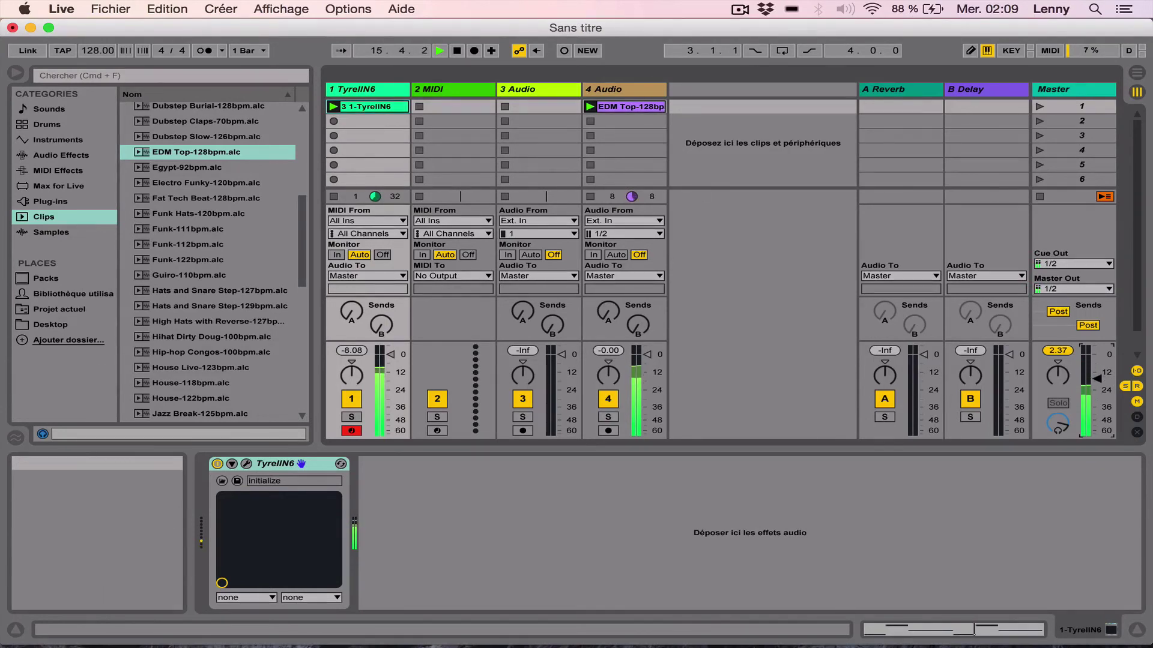